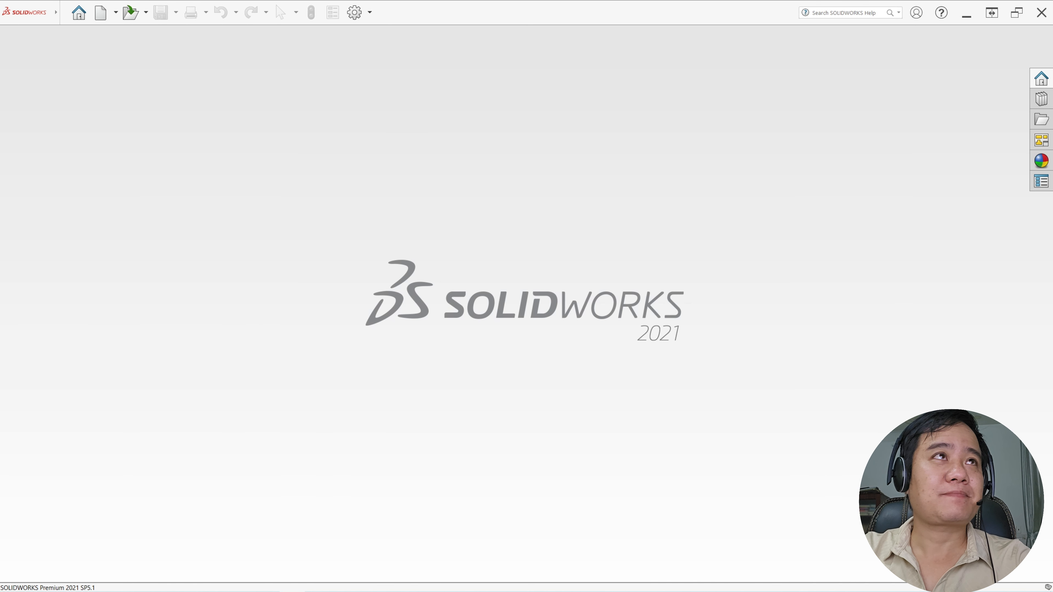
# Create a new part document
pyautogui.click(109, 20)
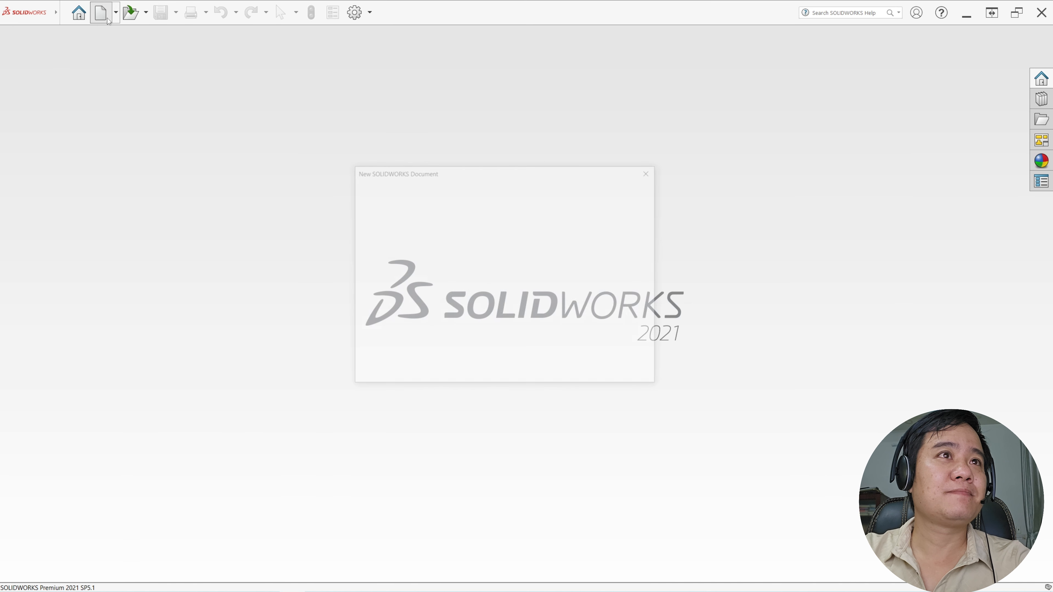
pyautogui.click(402, 250)
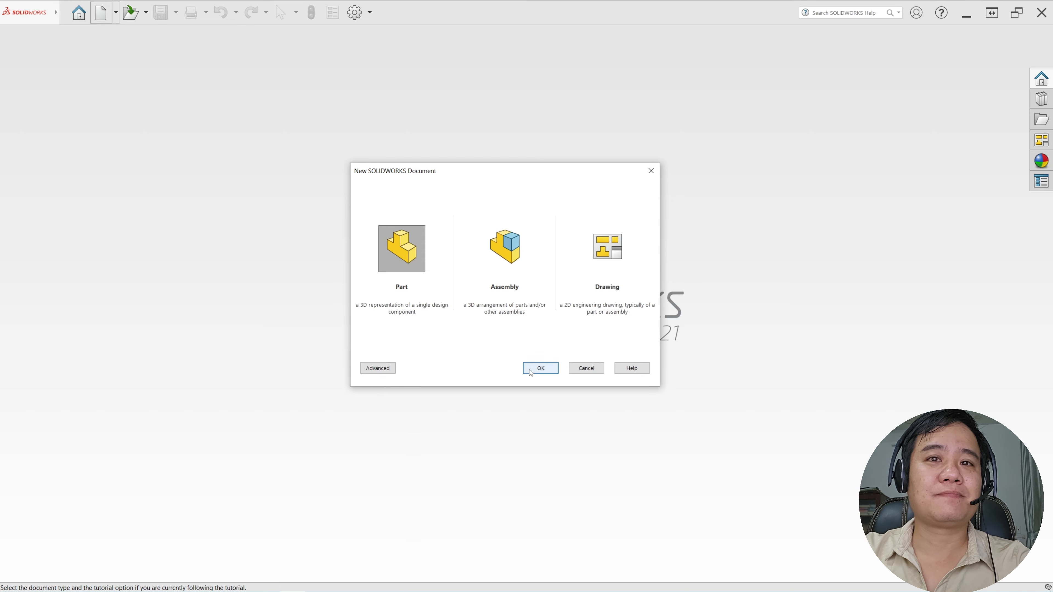
pyautogui.click(536, 368)
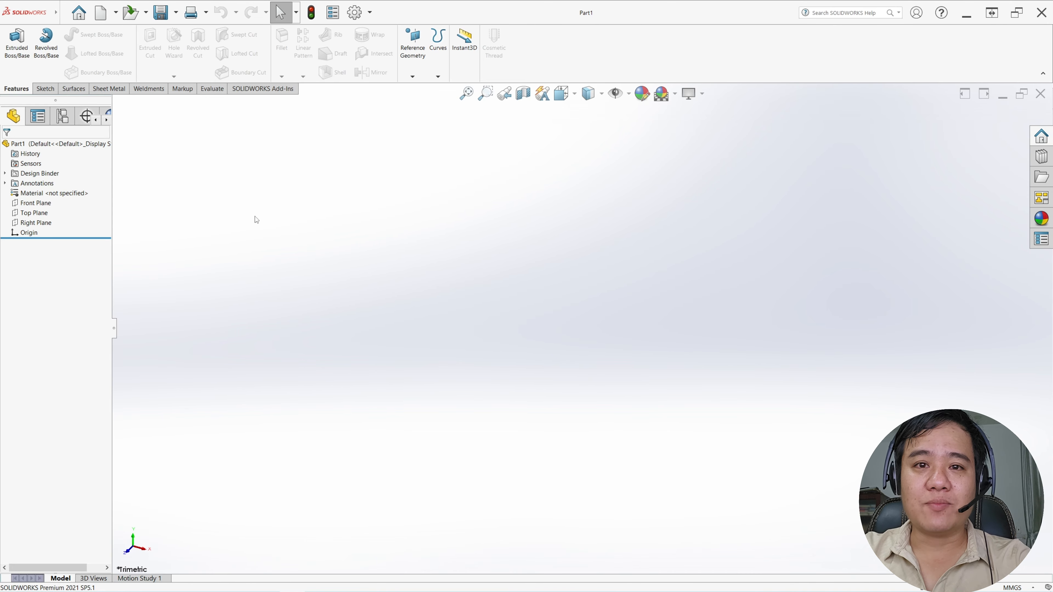
# In a new 3D sketch, draw a line about 71 mm long from the origin along X, then a roughly vertical line about 43 mm downward
pyautogui.click(43, 90)
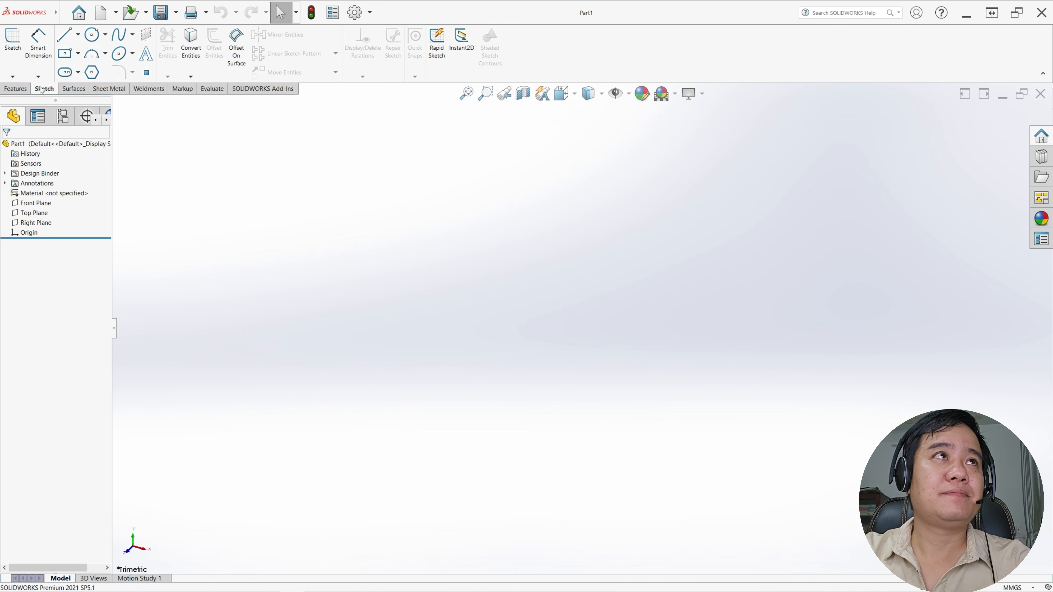
pyautogui.click(13, 77)
pyautogui.click(35, 98)
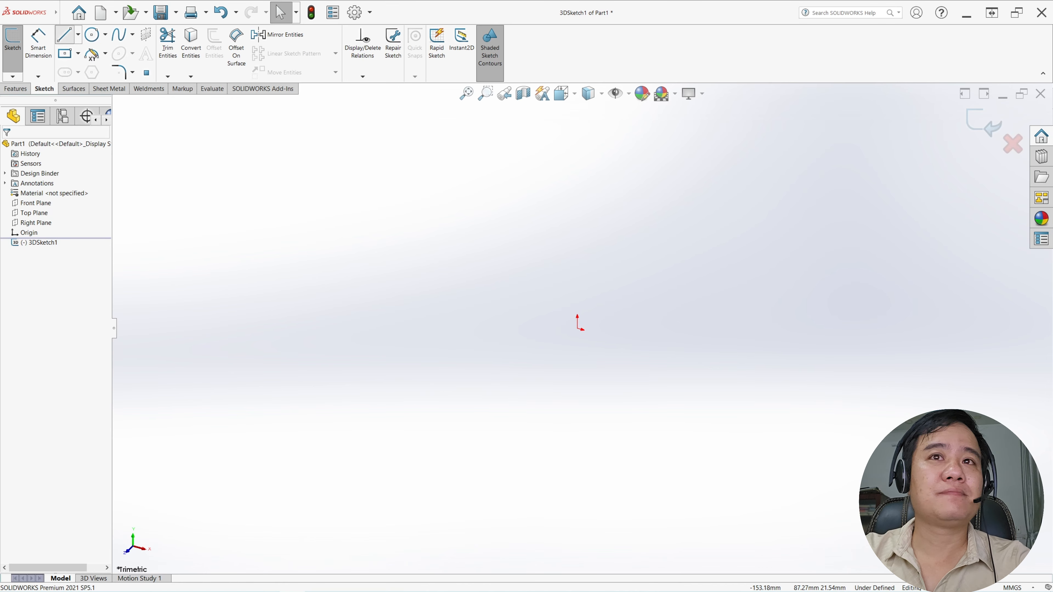
pyautogui.click(579, 329)
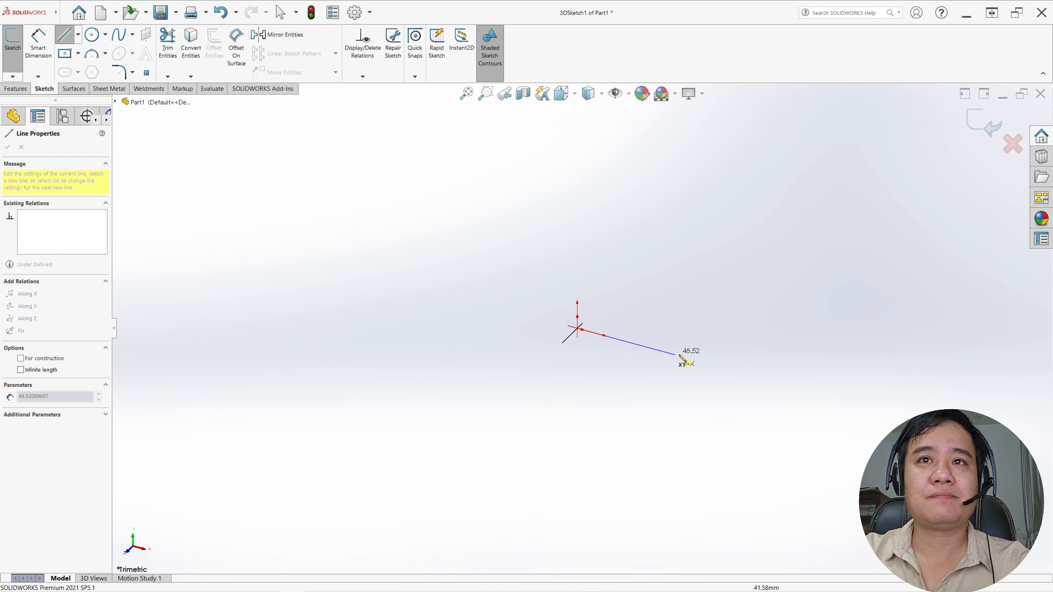
pyautogui.click(721, 367)
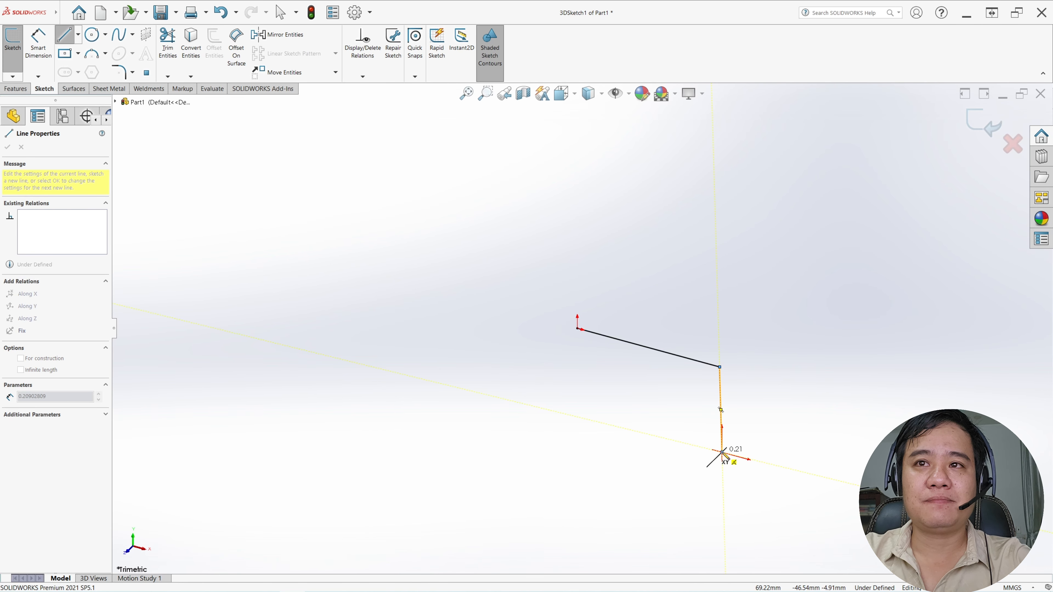
pyautogui.click(723, 452)
pyautogui.press('Escape')
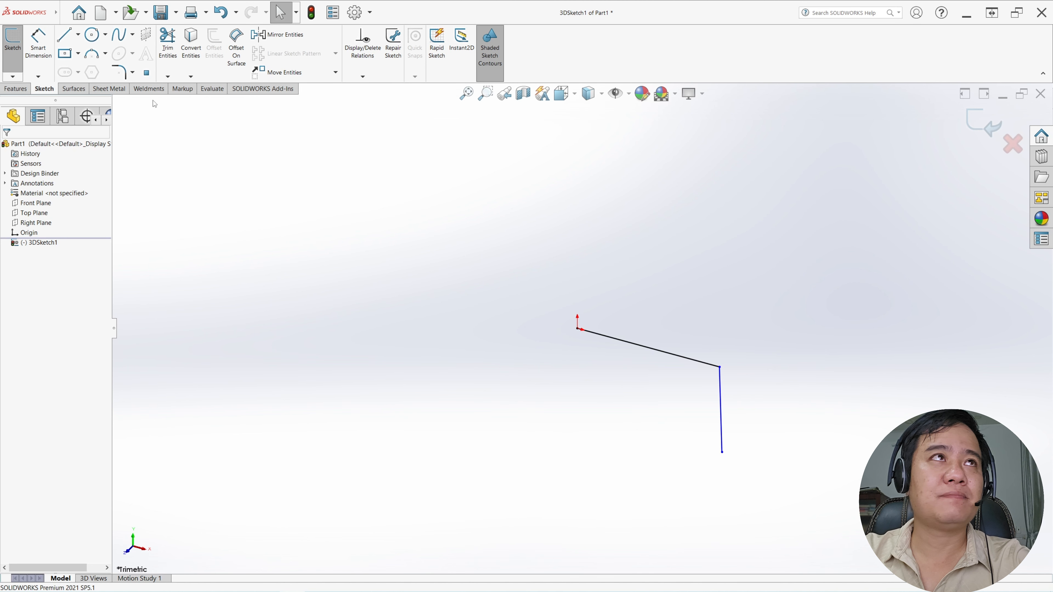
# Sketch a third line from the origin backward along the Z axis and give the downward line an Along Y relation
pyautogui.click(66, 35)
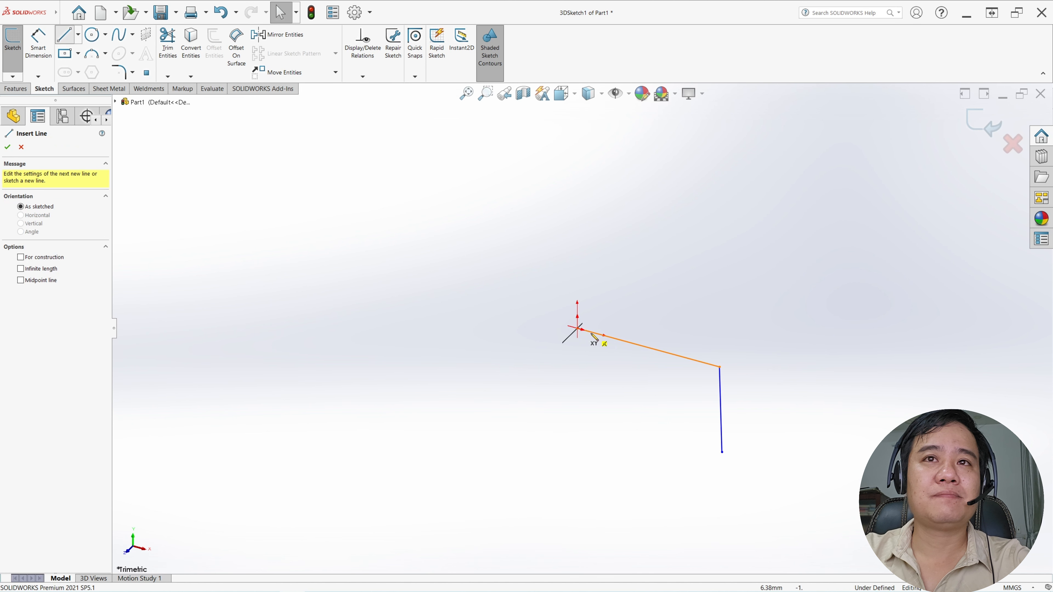
pyautogui.click(578, 329)
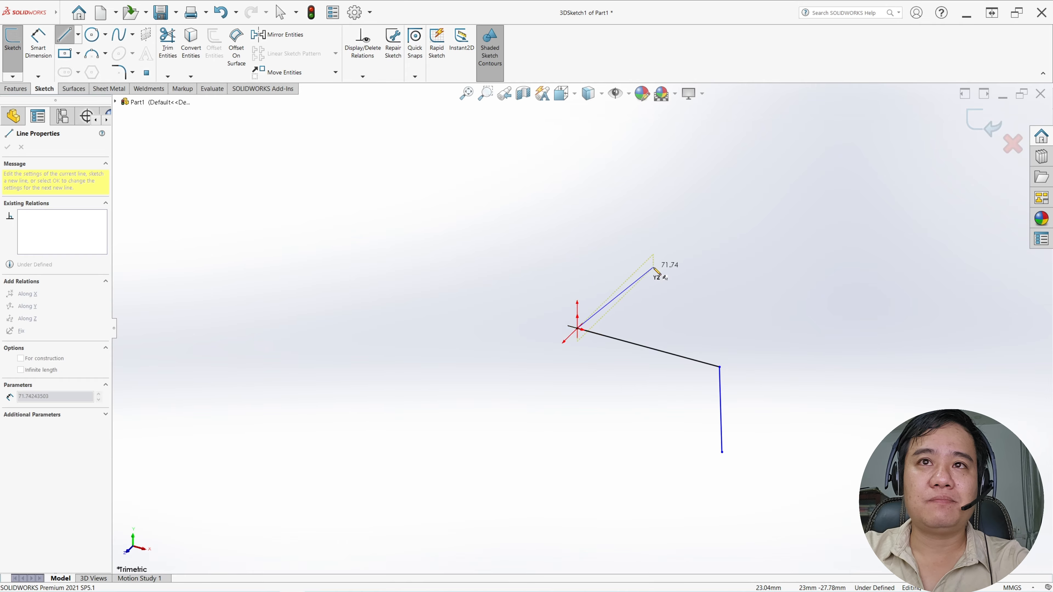
pyautogui.click(647, 261)
pyautogui.press('Escape')
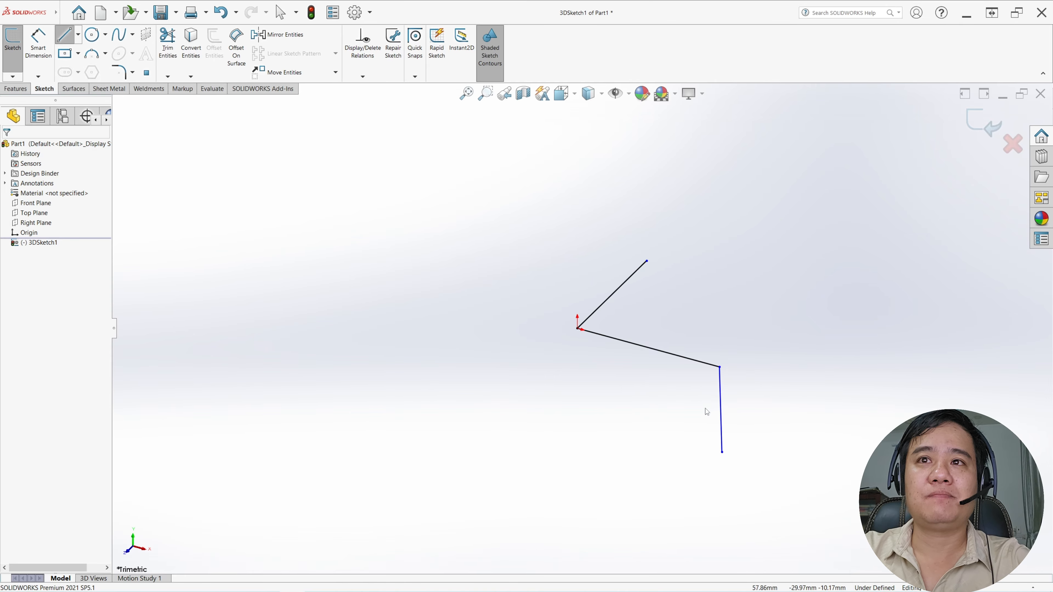
pyautogui.click(722, 411)
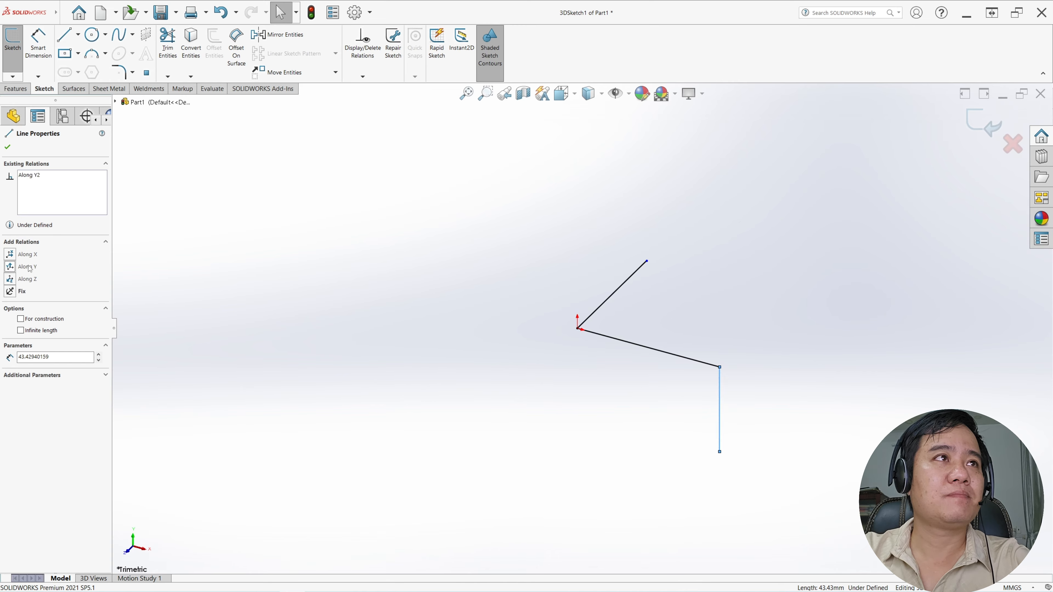
pyautogui.click(8, 148)
# Dimension the line running from the origin along X at 300 mm
pyautogui.click(39, 41)
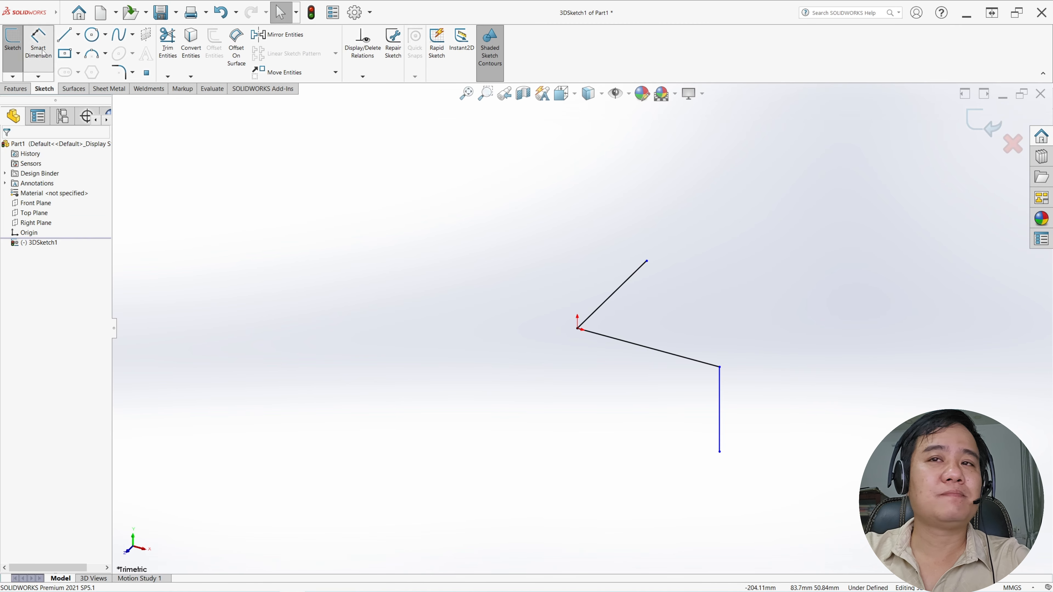
pyautogui.click(638, 350)
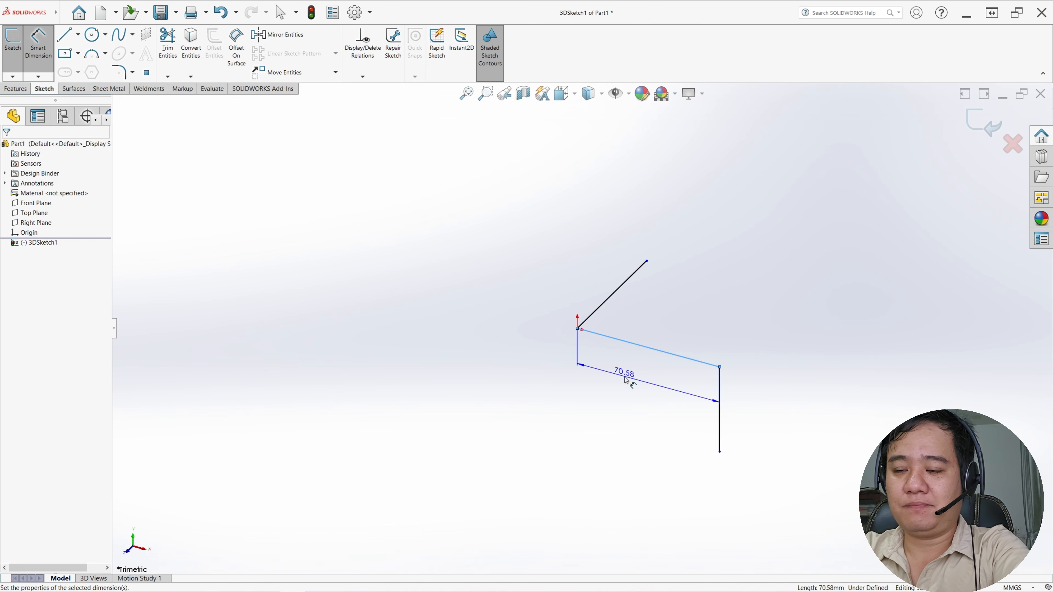
pyautogui.click(625, 379)
pyautogui.write('2')
pyautogui.write('00')
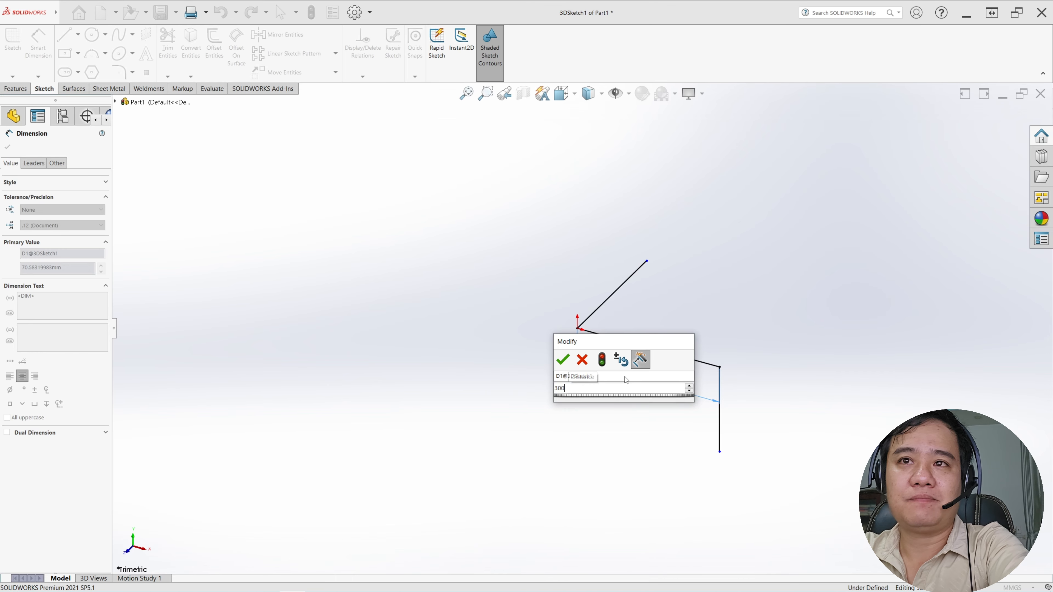
pyautogui.press('Return')
# Dimension the vertical line at 200 mm
pyautogui.click(725, 415)
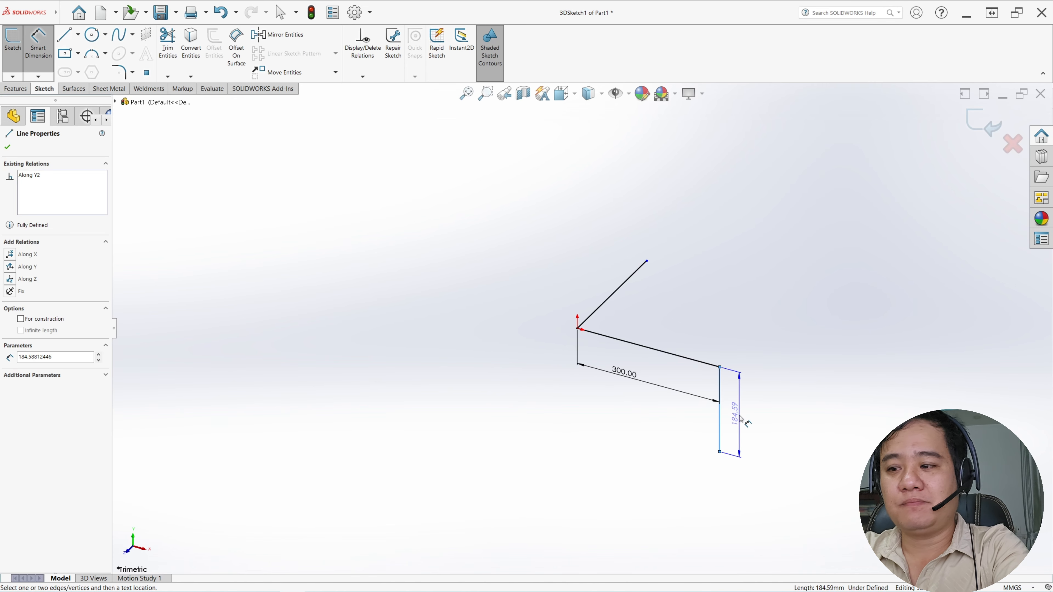
pyautogui.click(736, 418)
pyautogui.write('200')
pyautogui.press('Return')
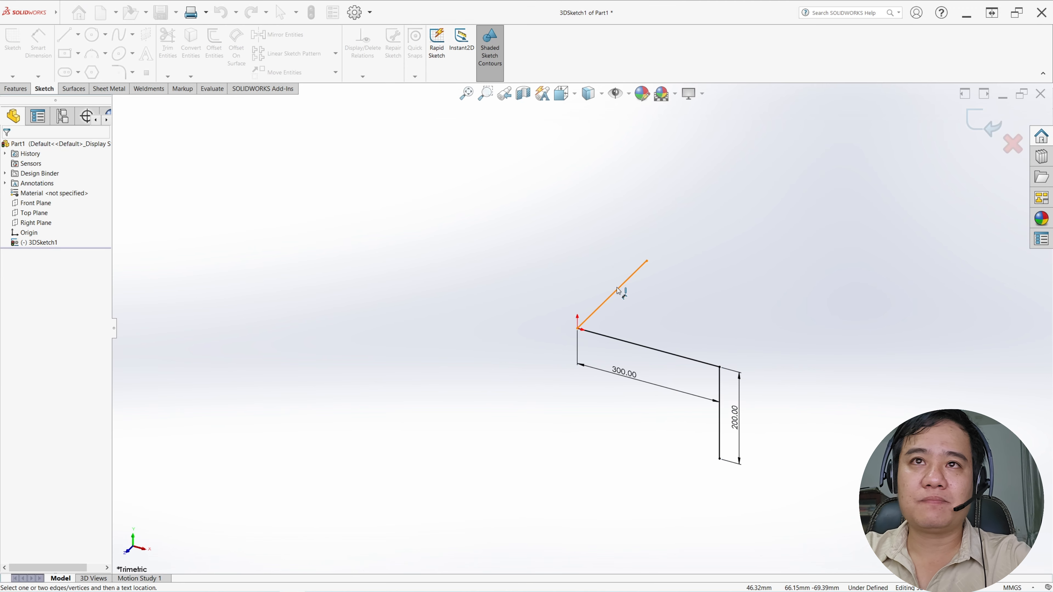
# Dimension the line along Z at 200 mm and exit the 3D sketch
pyautogui.click(610, 297)
pyautogui.click(589, 291)
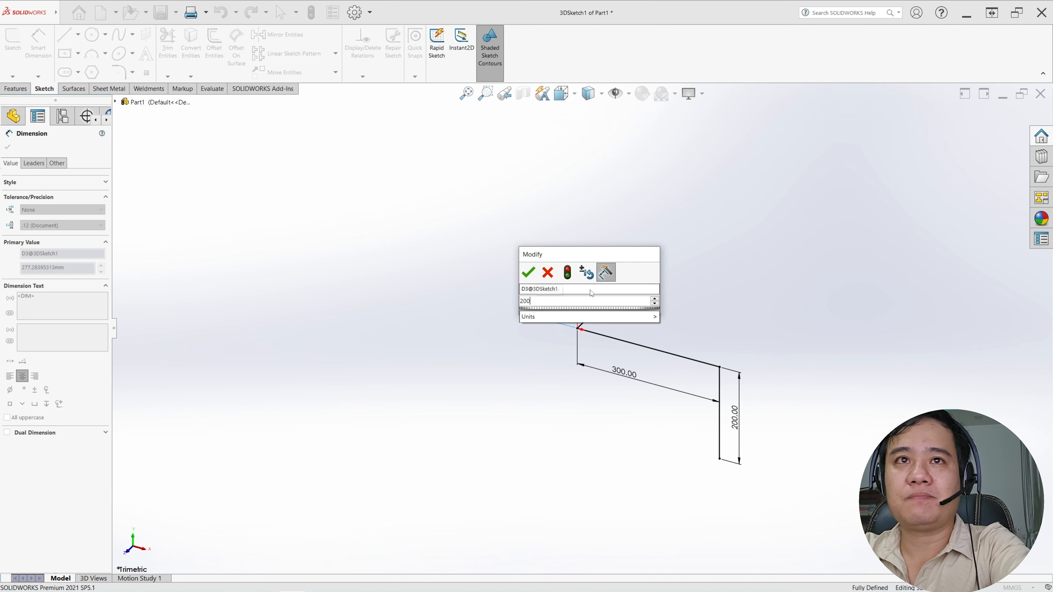
pyautogui.write('200')
pyautogui.press('Return')
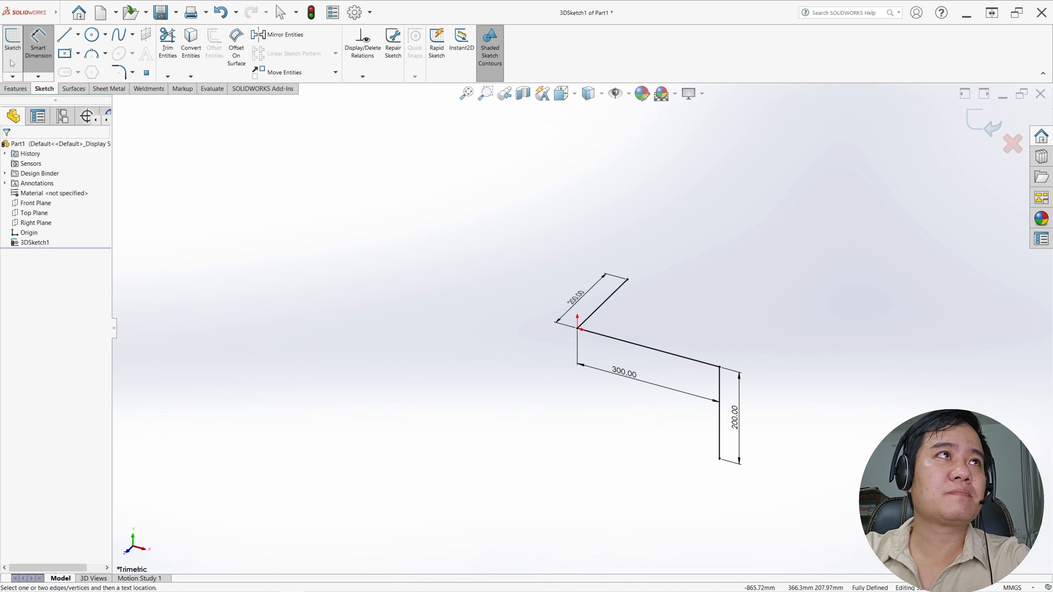
pyautogui.click(12, 76)
pyautogui.click(20, 88)
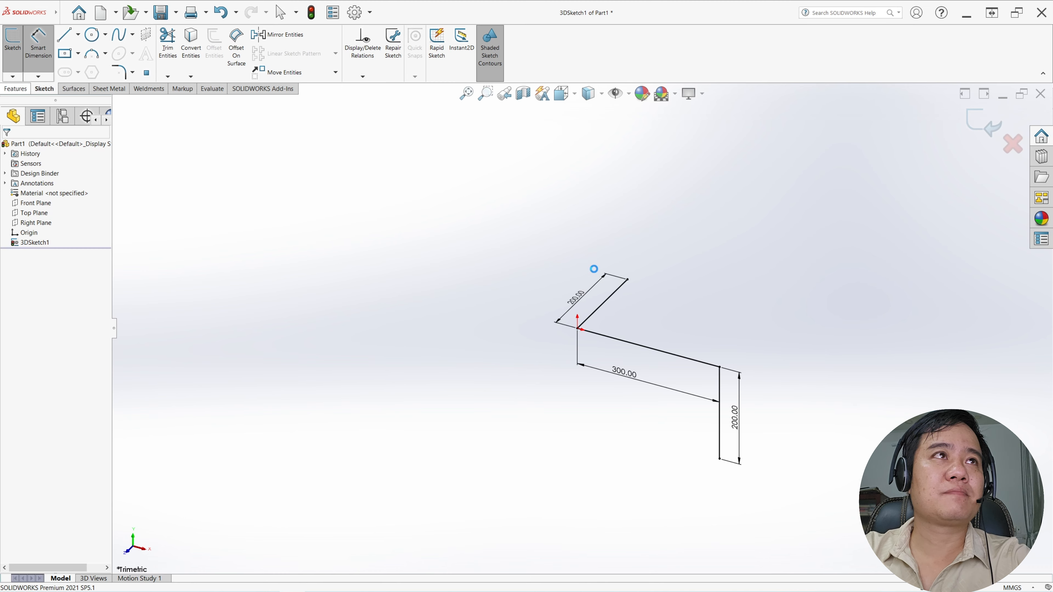
pyautogui.scroll(-2, 700, 374)
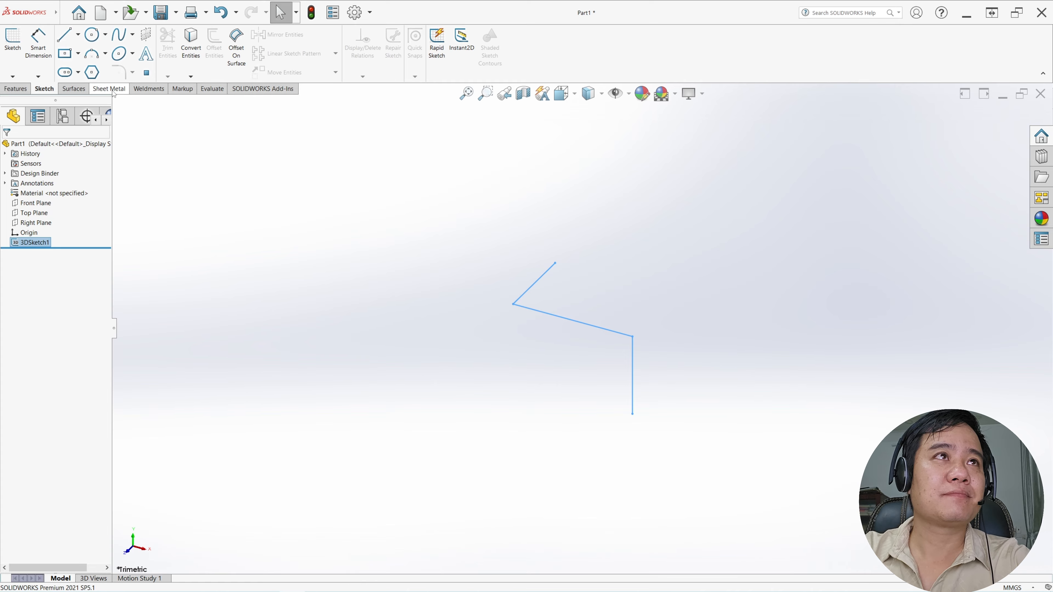
# Start a Structural Member with the iso standard, rectangular tube type and size 50 x 30 x 2.6
pyautogui.click(141, 90)
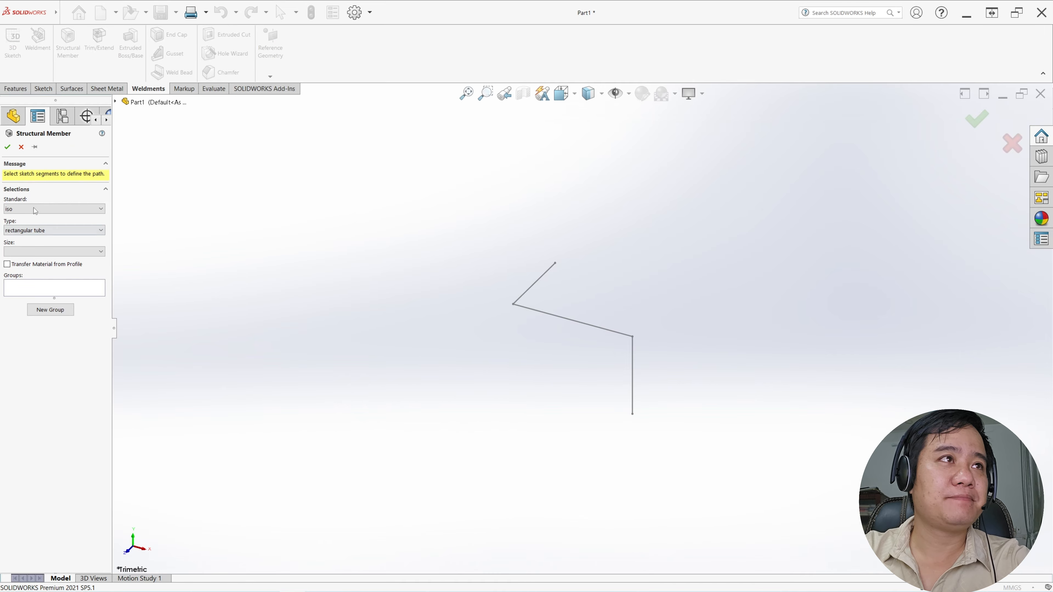
pyautogui.click(35, 209)
pyautogui.click(26, 274)
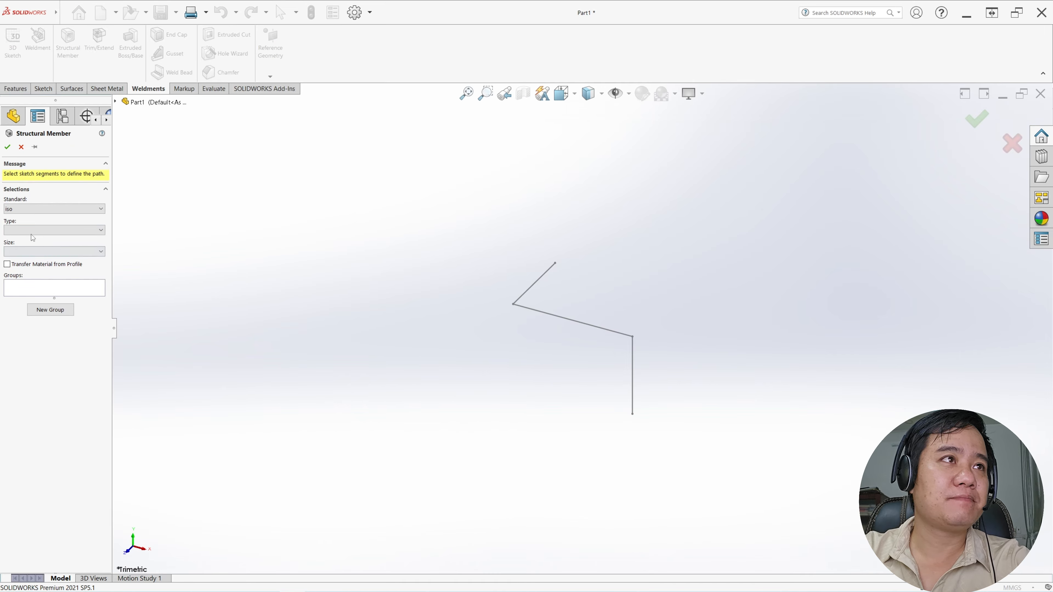
pyautogui.click(37, 230)
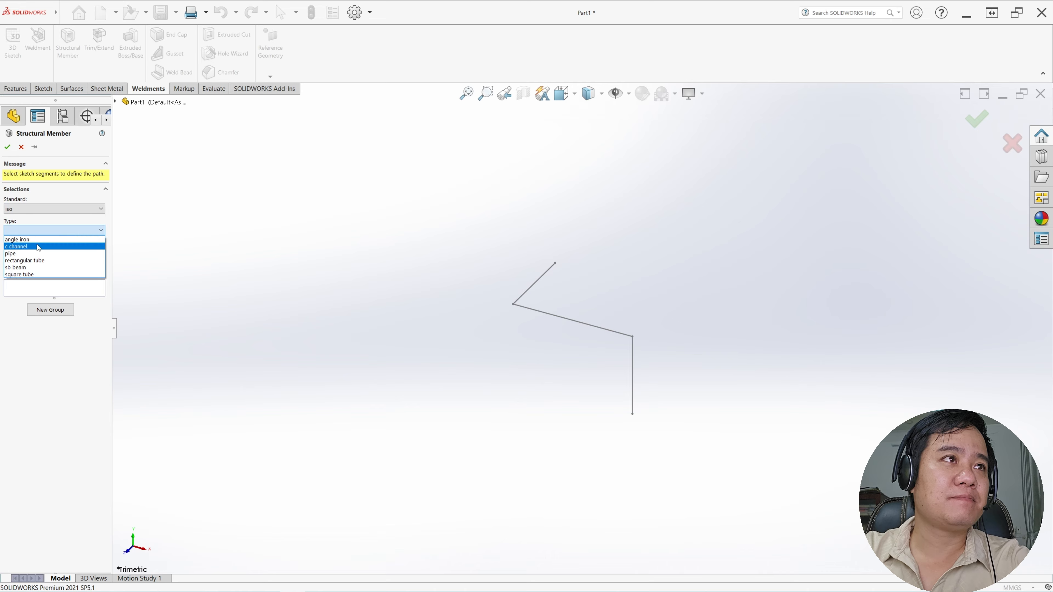
pyautogui.click(51, 261)
pyautogui.click(54, 252)
pyautogui.click(60, 261)
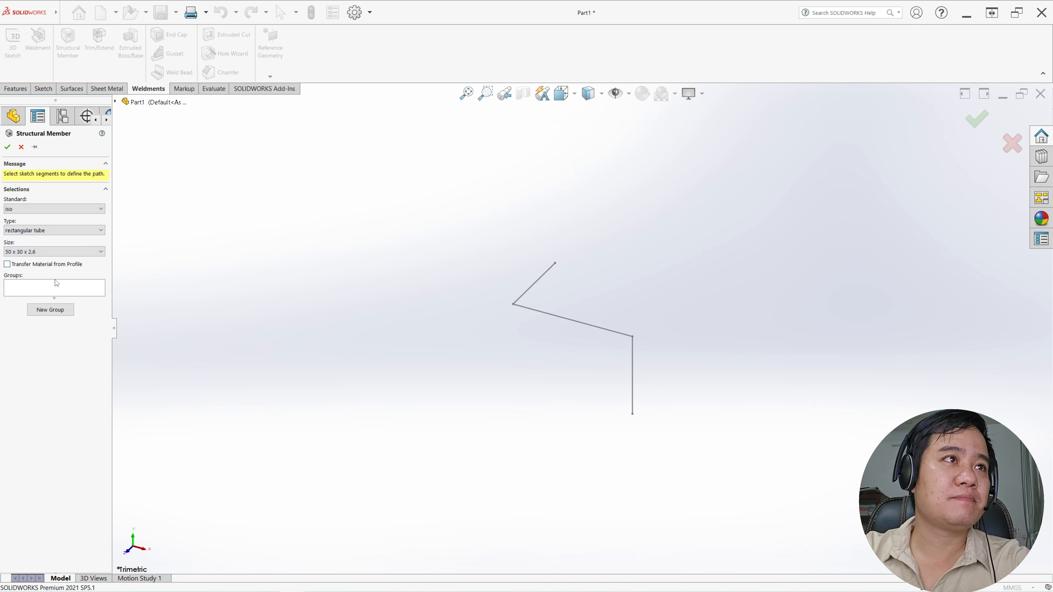
# Use all three sketch lines as the path group and set the gap between connected segments to 0.50 mm
pyautogui.click(57, 290)
pyautogui.click(529, 289)
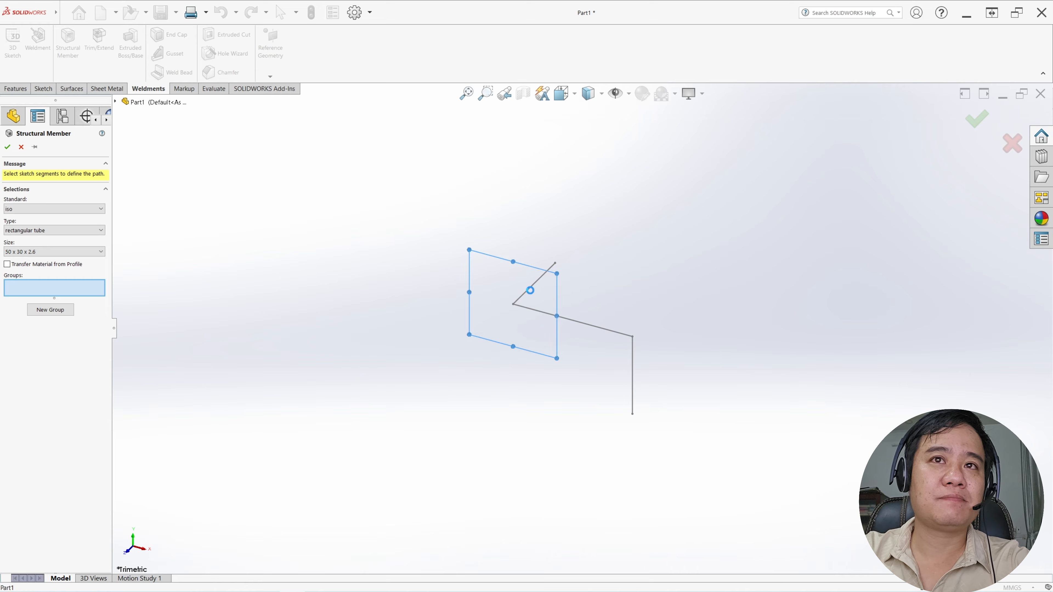
pyautogui.click(573, 326)
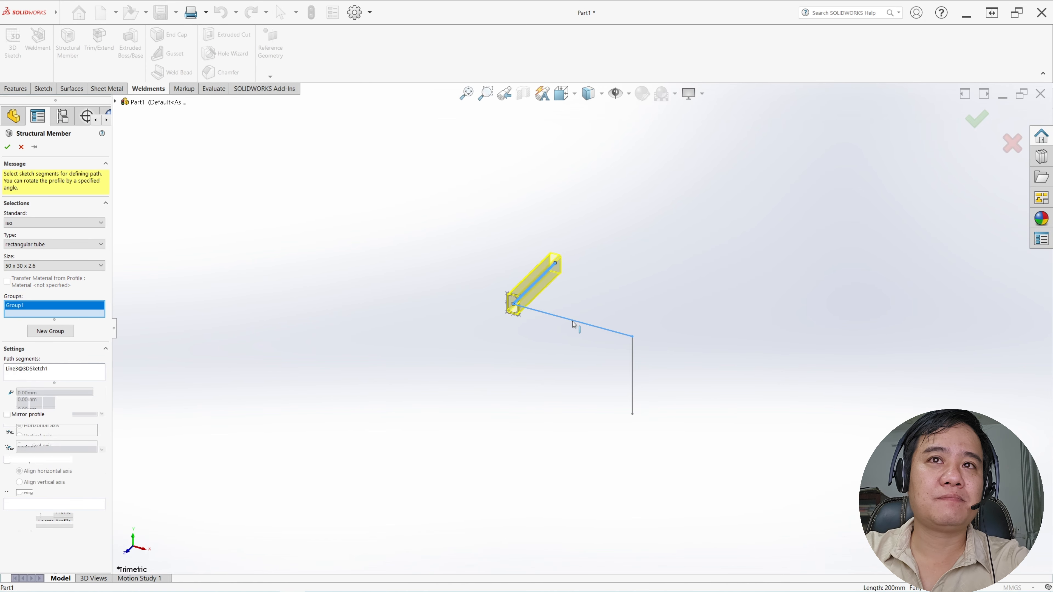
pyautogui.click(633, 362)
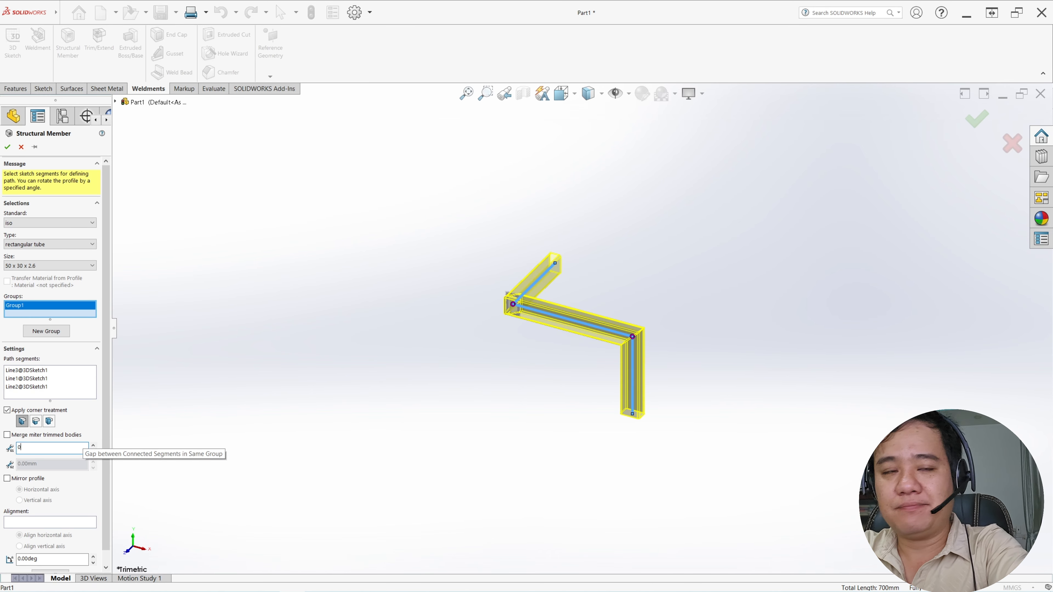
# Locate the tube profile so its upper-left outer corner point coincides with the path, and accept the structural member
pyautogui.scroll(-1, 98, 552)
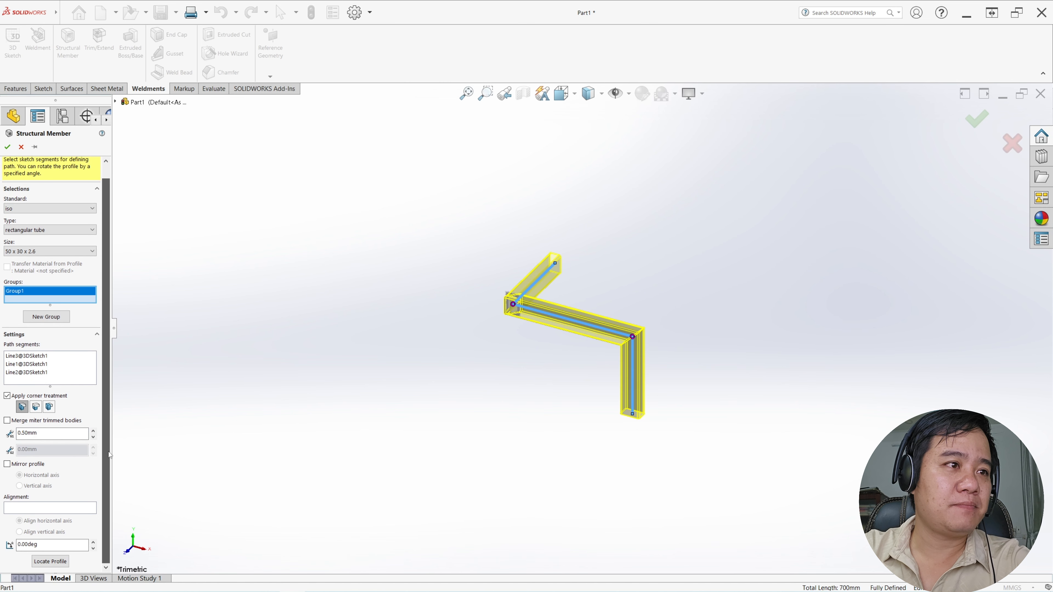
pyautogui.click(63, 562)
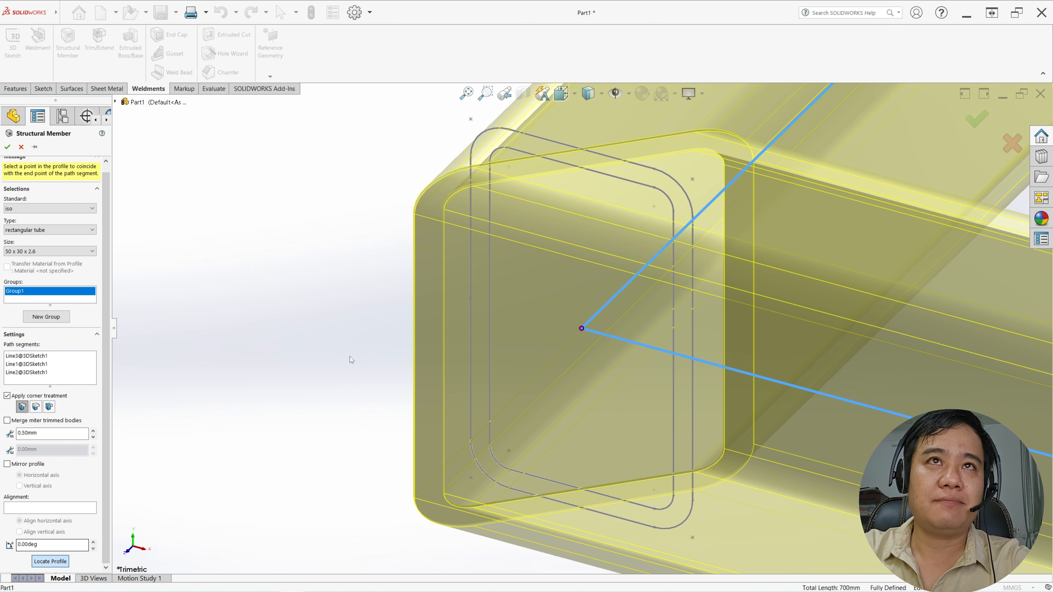
pyautogui.click(471, 121)
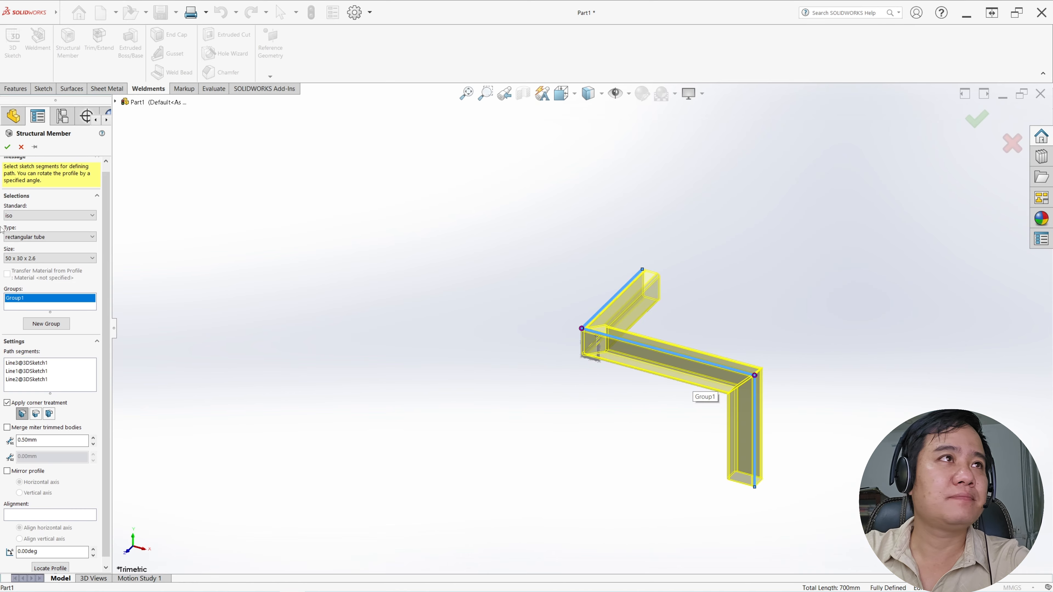
pyautogui.click(8, 147)
# Open the structural member's profile sketch for editing and move its width and height dimensions farther away from the profile
pyautogui.moveTo(600, 395); pyautogui.dragTo(770, 339, button='middle')
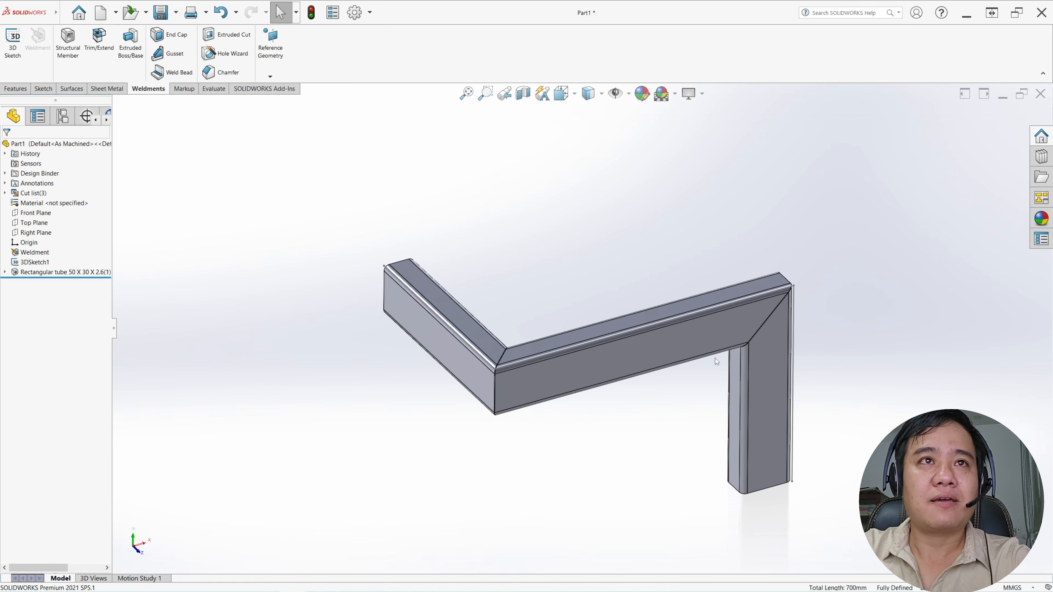
pyautogui.click(5, 273)
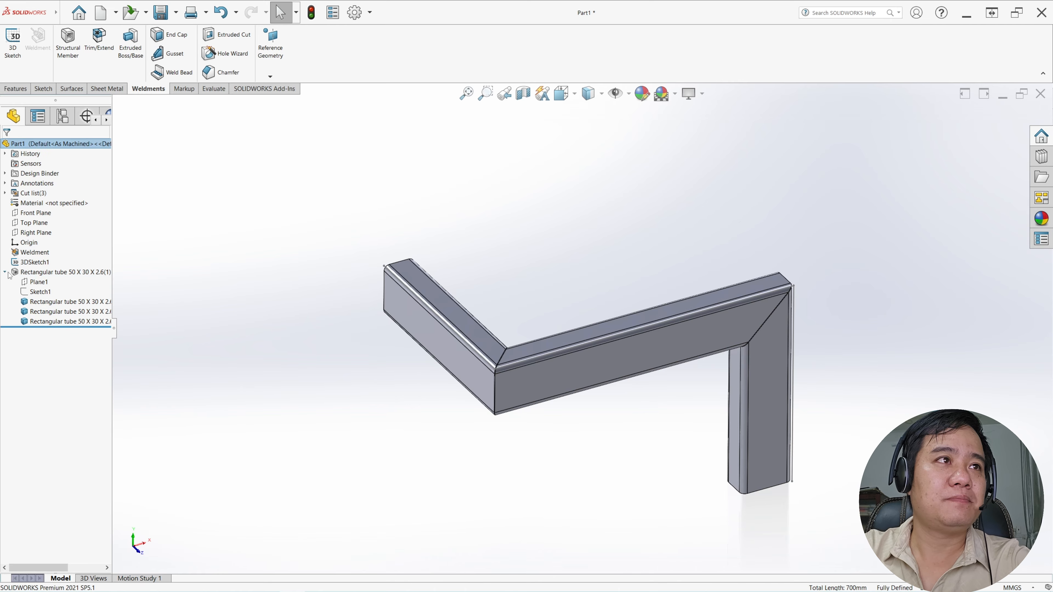
pyautogui.click(34, 293)
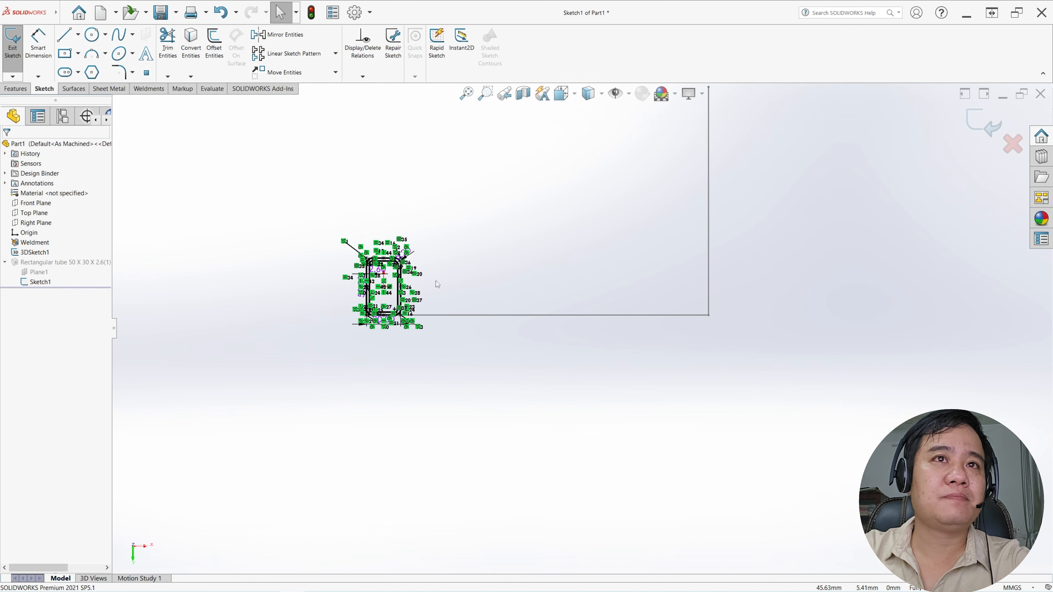
pyautogui.scroll(-5, 393, 281)
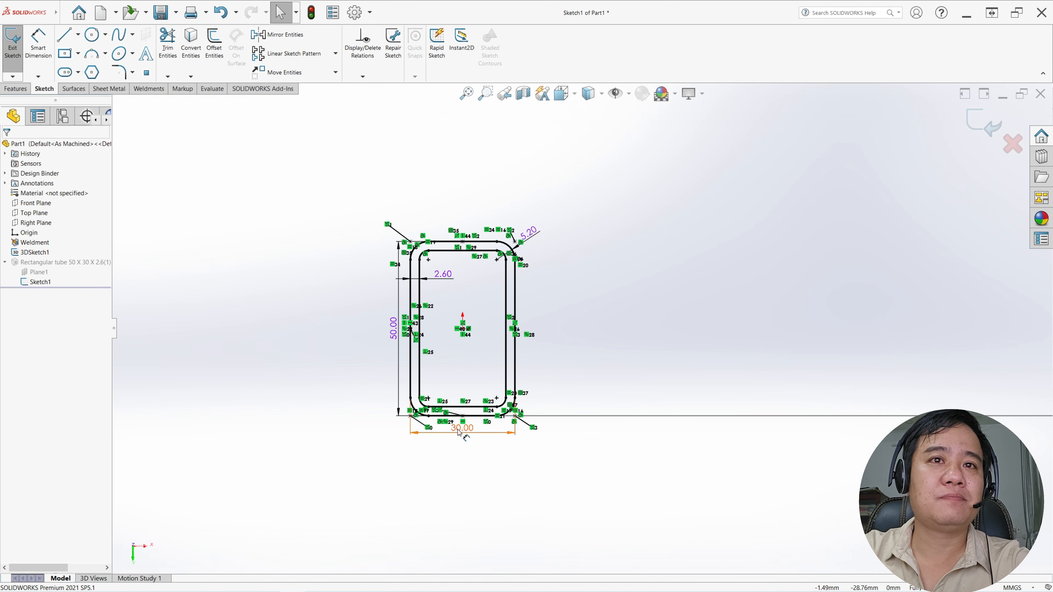
pyautogui.moveTo(459, 433); pyautogui.dragTo(459, 447)
pyautogui.moveTo(393, 332); pyautogui.dragTo(378, 339)
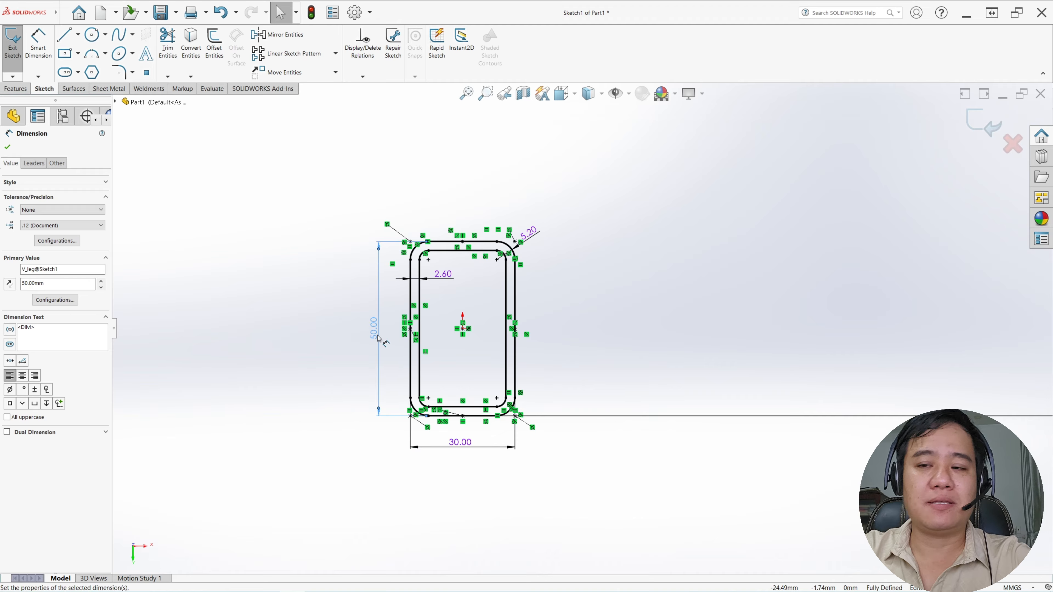
# Set the tube profile's height to 60 mm and its wall thickness to 1.5 mm
pyautogui.doubleClick(378, 338)
pyautogui.write('60')
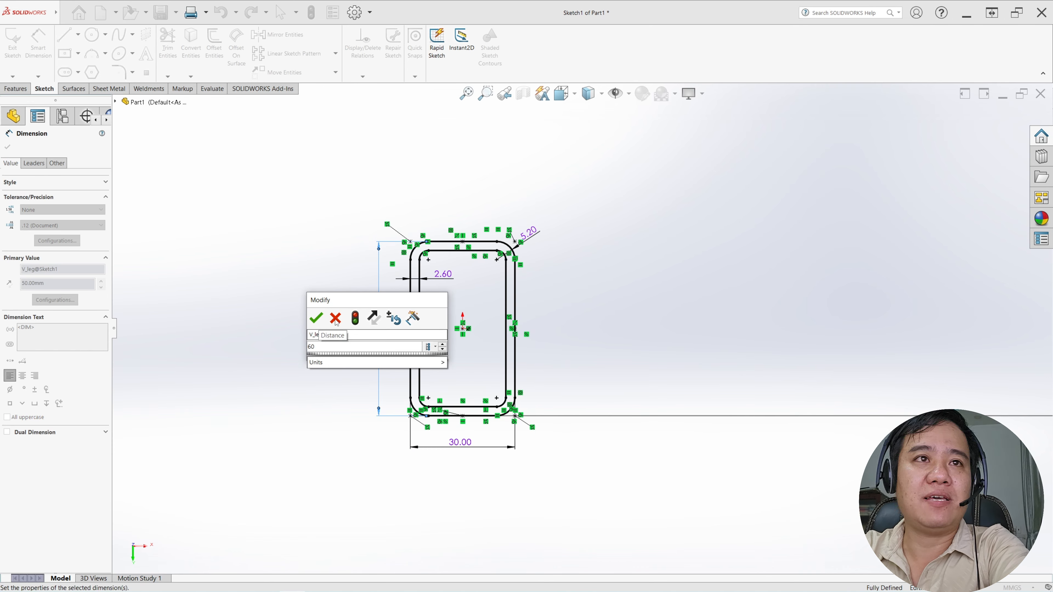
pyautogui.click(315, 318)
pyautogui.doubleClick(445, 281)
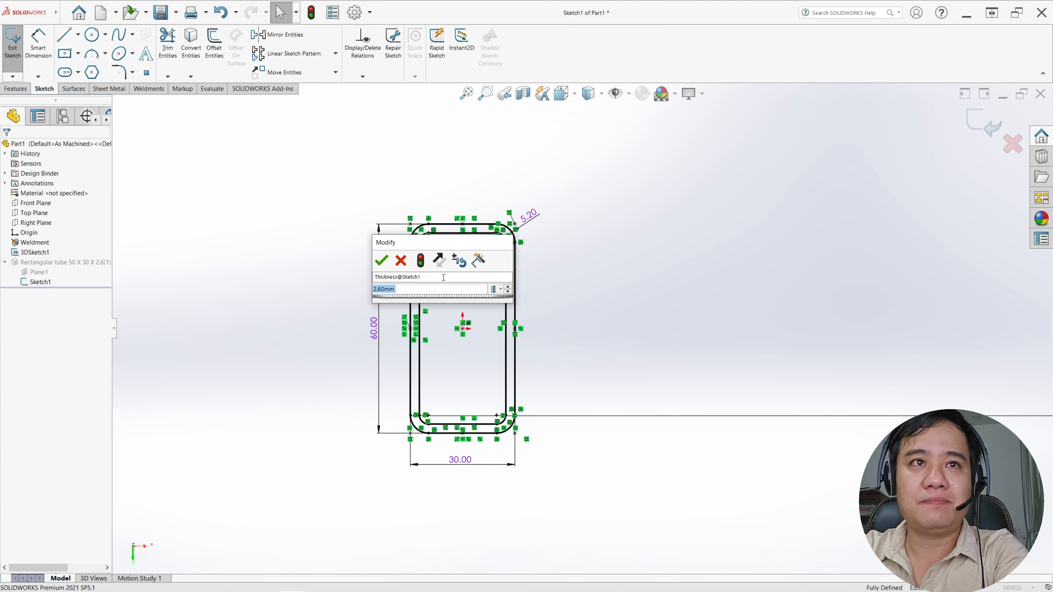
pyautogui.write('1.5')
pyautogui.press('Return')
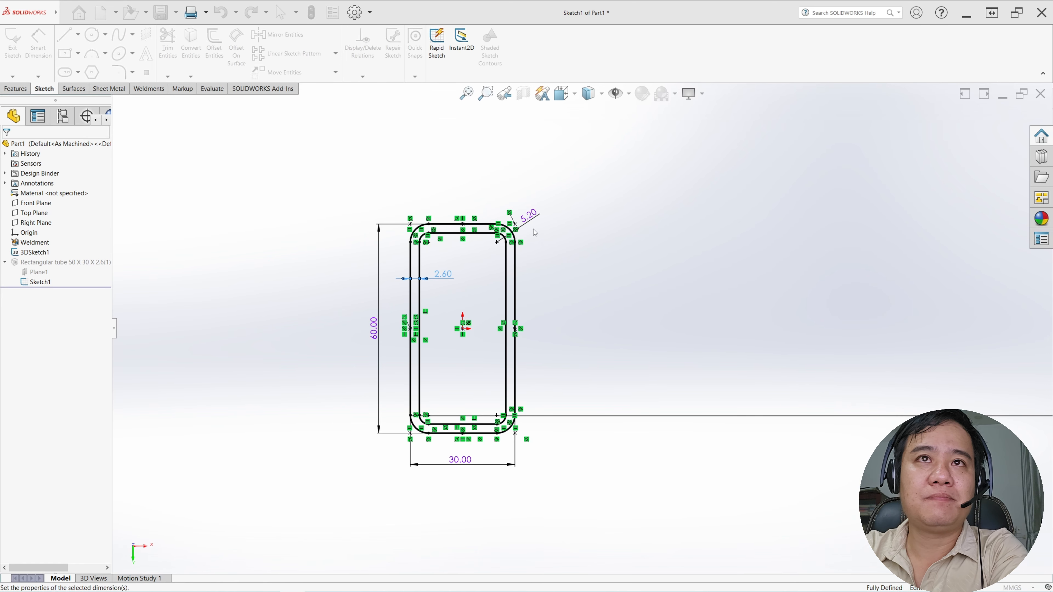
# Set the tube profile's outer corner radius to 3 mm and exit the sketch
pyautogui.click(526, 216)
pyautogui.doubleClick(530, 217)
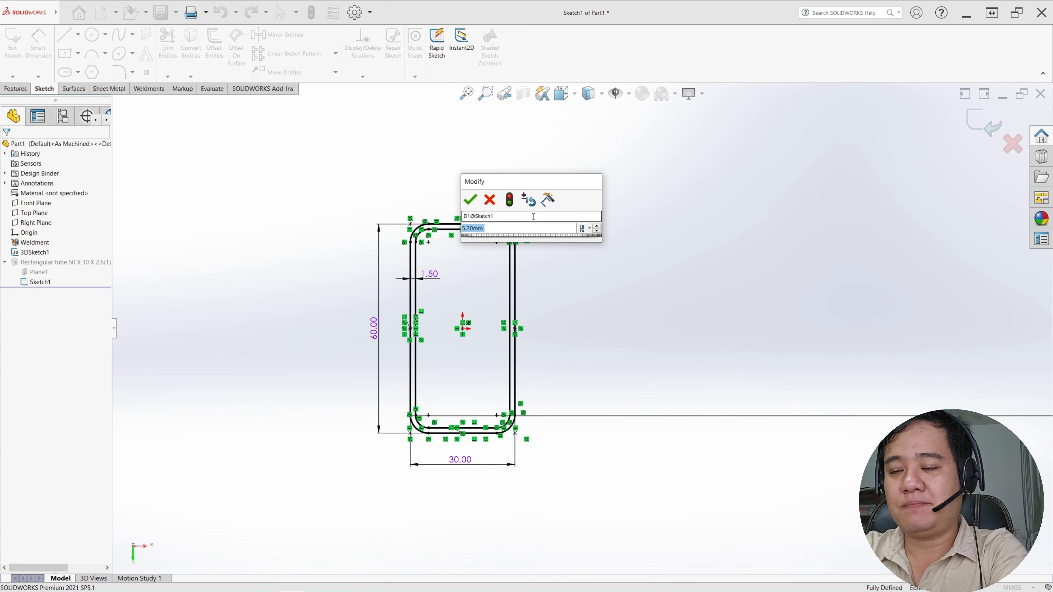
pyautogui.write('3')
pyautogui.press('Return')
pyautogui.press('Escape')
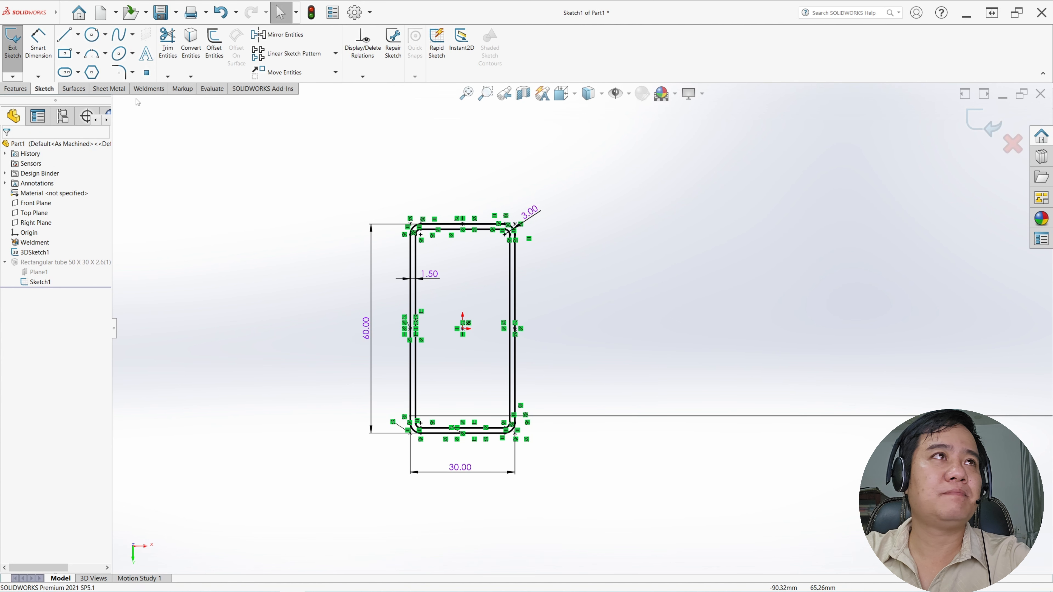
pyautogui.click(13, 46)
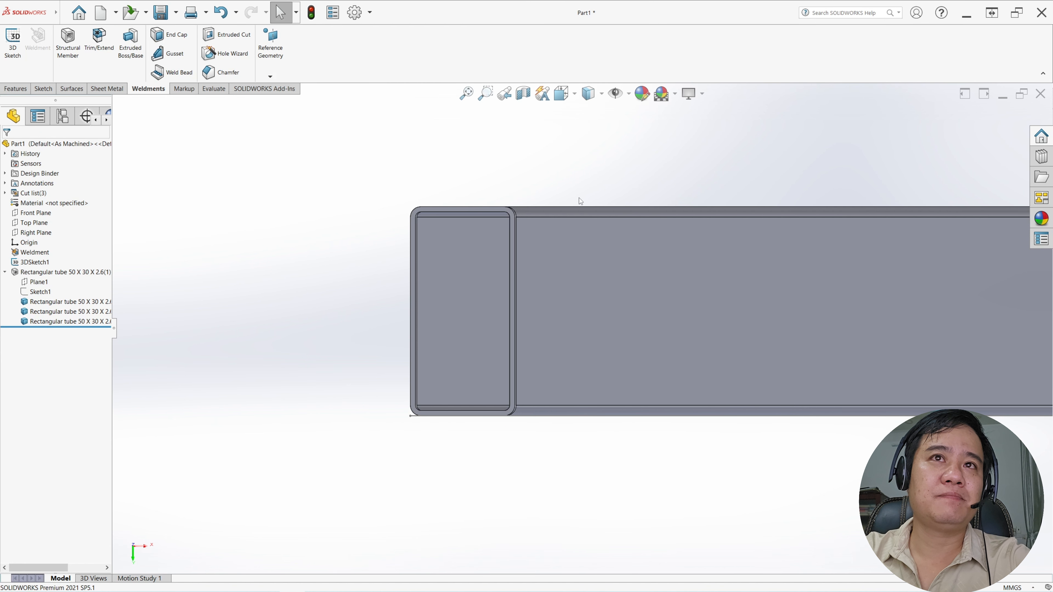
# Hide the 3D sketch that forms the path of the tube weldment
pyautogui.moveTo(622, 250); pyautogui.dragTo(673, 367, button='middle')
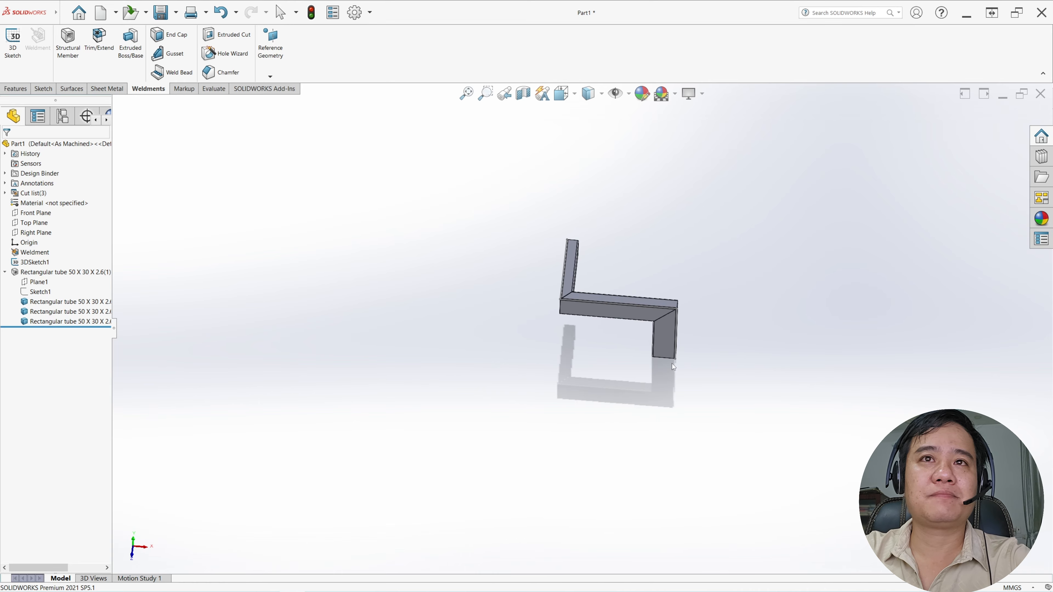
pyautogui.click(36, 263)
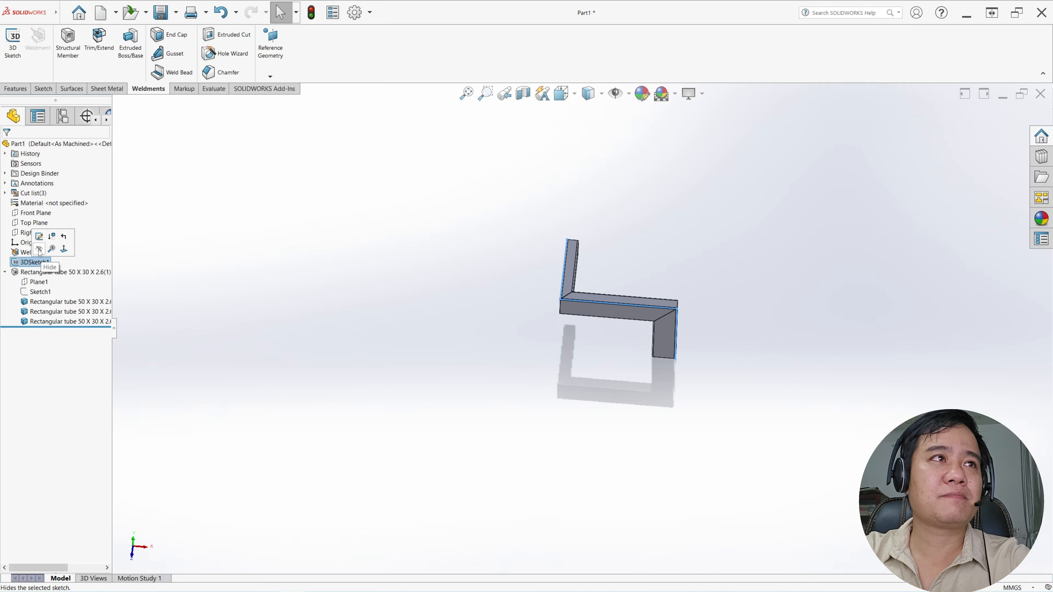
pyautogui.click(39, 249)
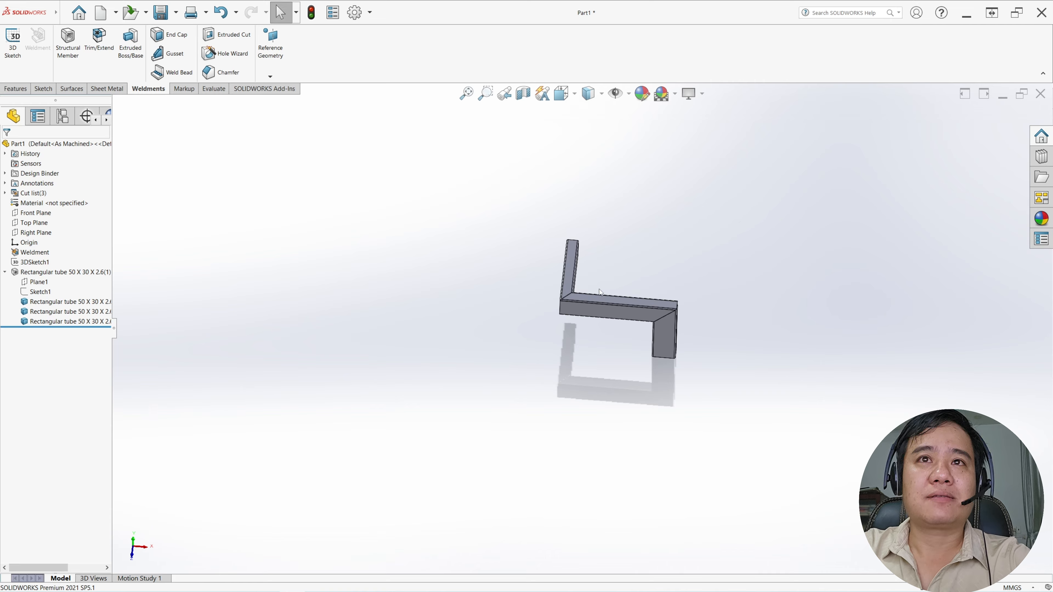
# Start a reference plane parallel to the upper face of the tube segment that runs along Z
pyautogui.moveTo(600, 289); pyautogui.dragTo(603, 307, button='middle')
pyautogui.scroll(-3, 597, 308)
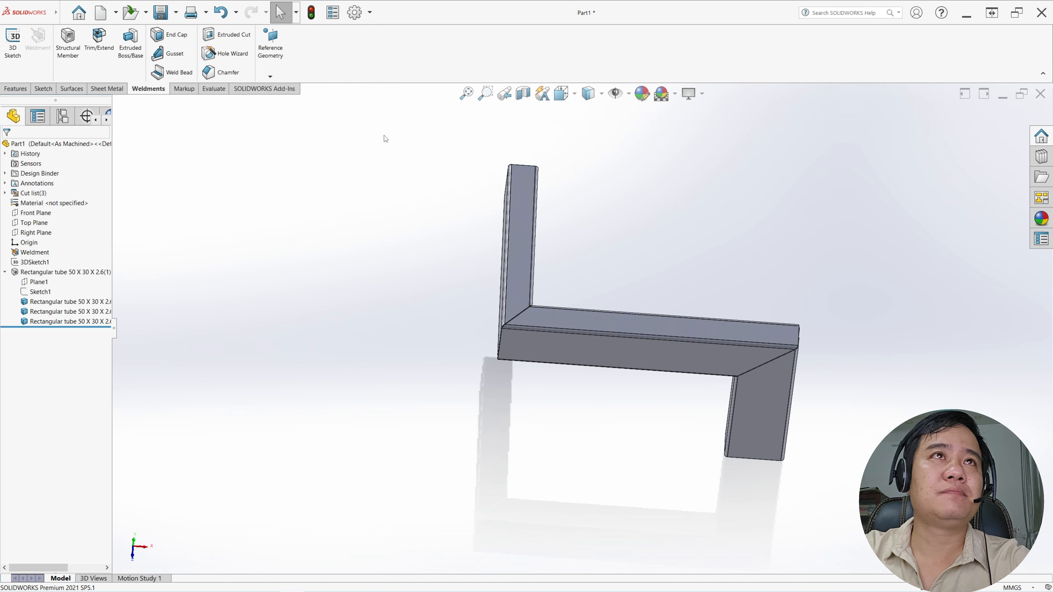
pyautogui.click(276, 80)
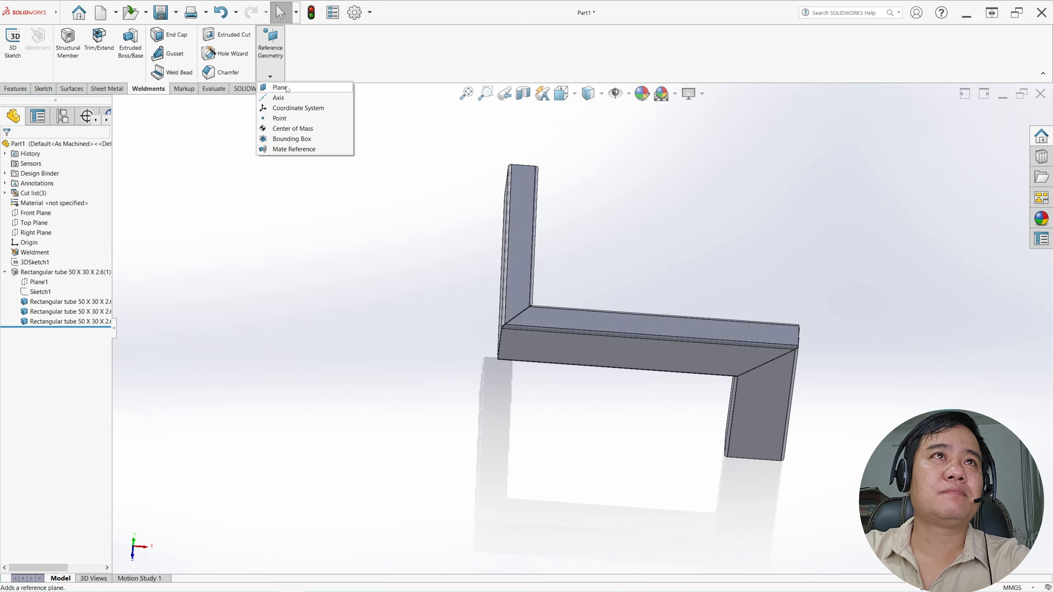
pyautogui.click(281, 87)
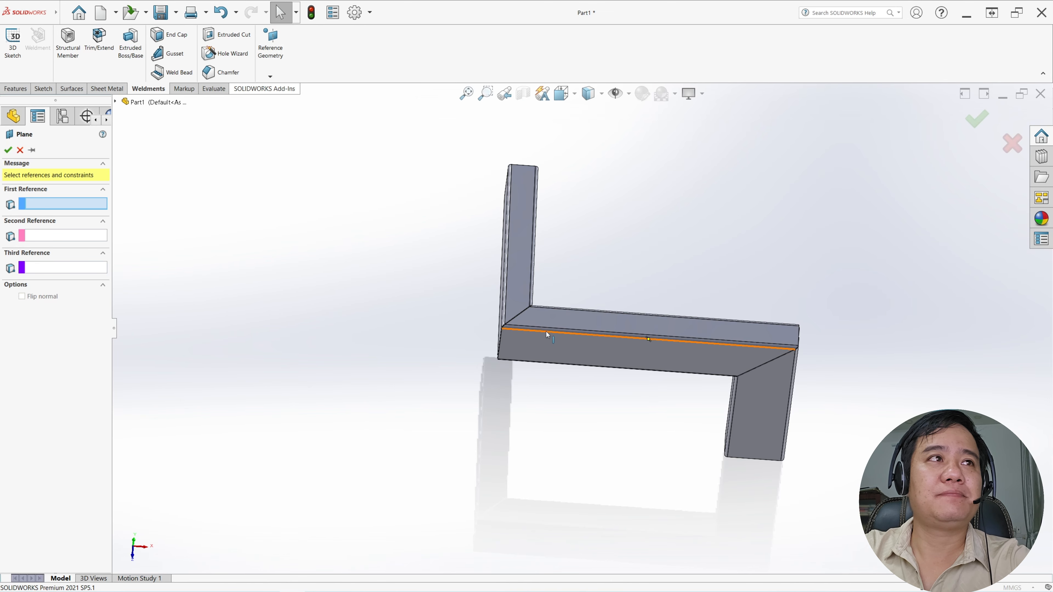
pyautogui.click(519, 304)
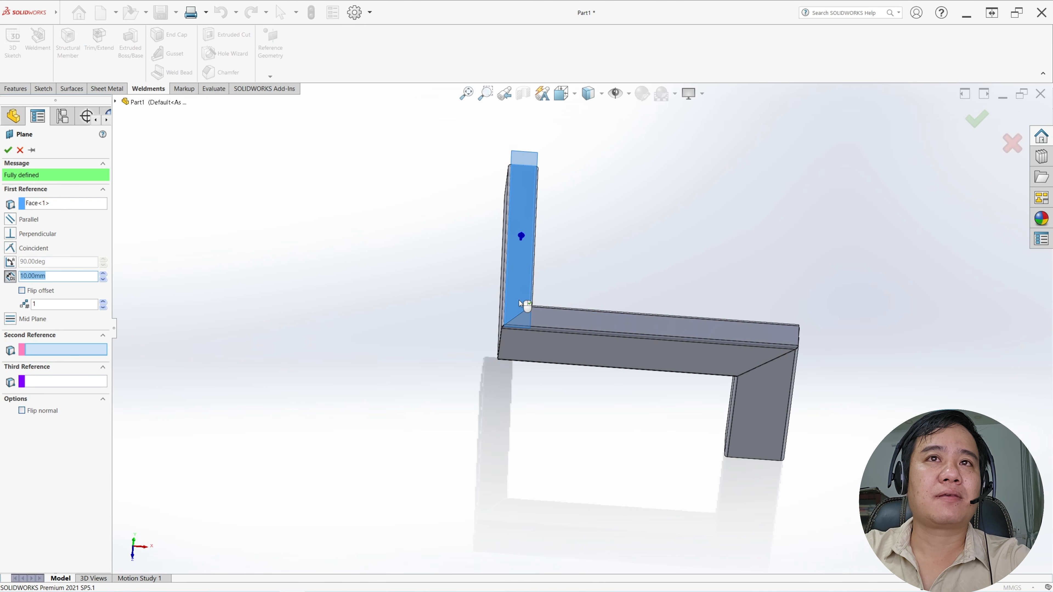
pyautogui.scroll(-5, 526, 306)
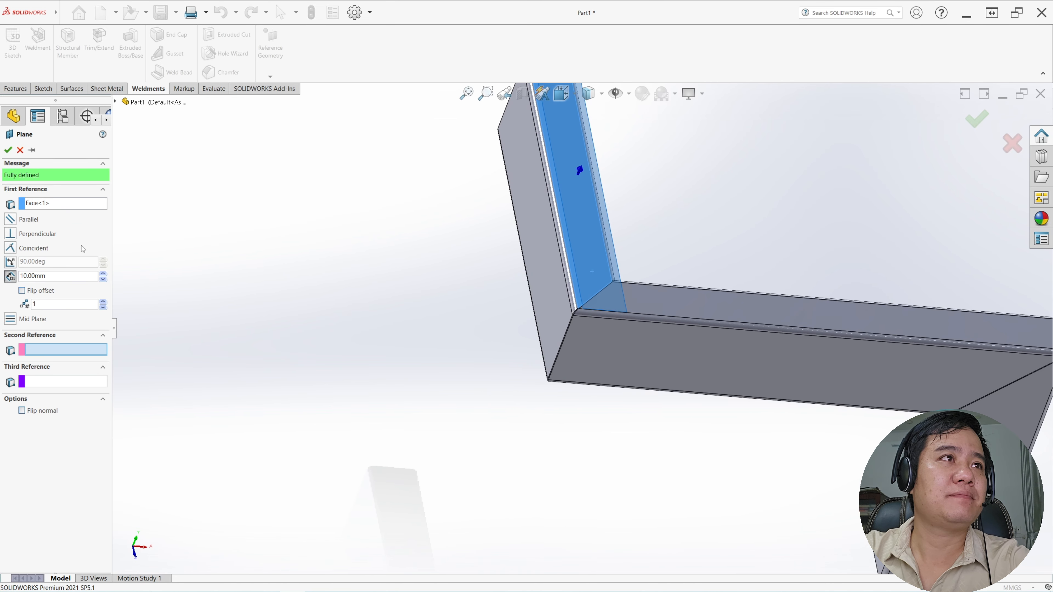
pyautogui.click(12, 222)
# Make the plane coincident with the outer corner vertex of the mitre joint and accept it
pyautogui.scroll(-4, 552, 361)
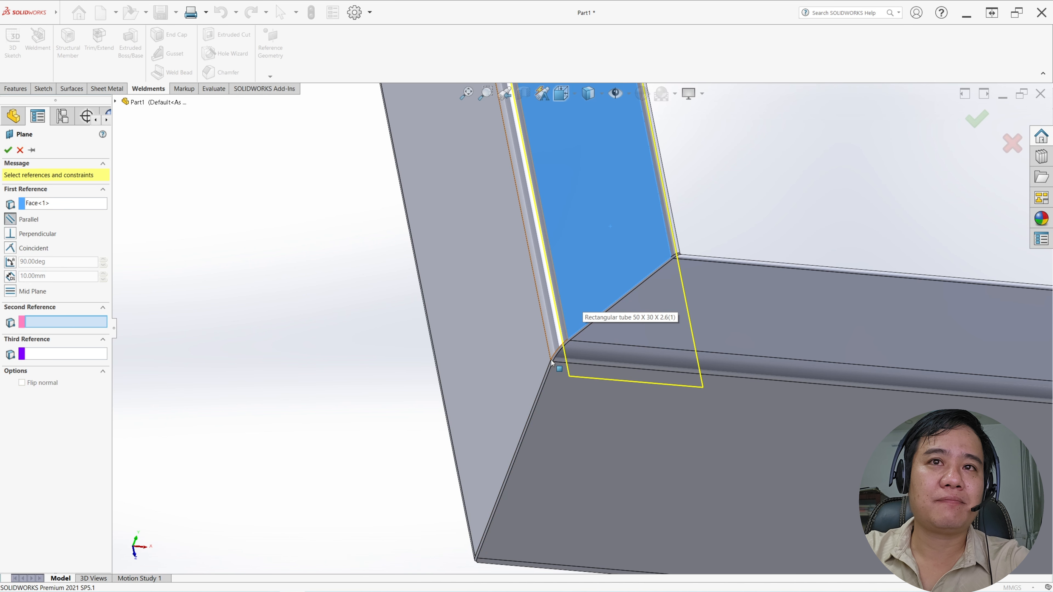
pyautogui.moveTo(554, 361)
pyautogui.mouseDown(button='middle')
pyautogui.moveTo(630, 409)
pyautogui.moveTo(554, 363)
pyautogui.mouseUp(button='middle')
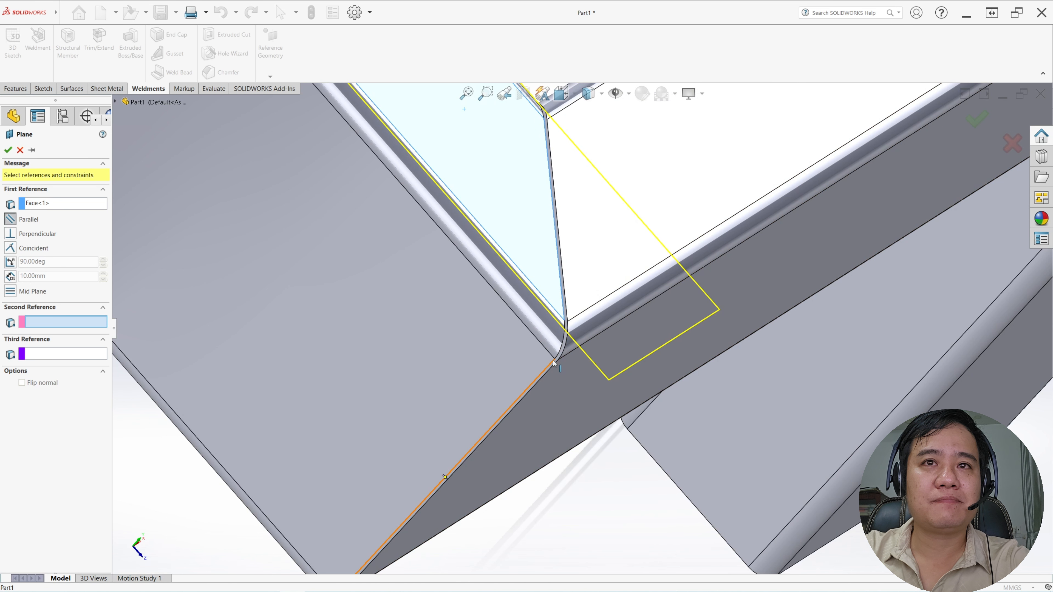
pyautogui.click(555, 360)
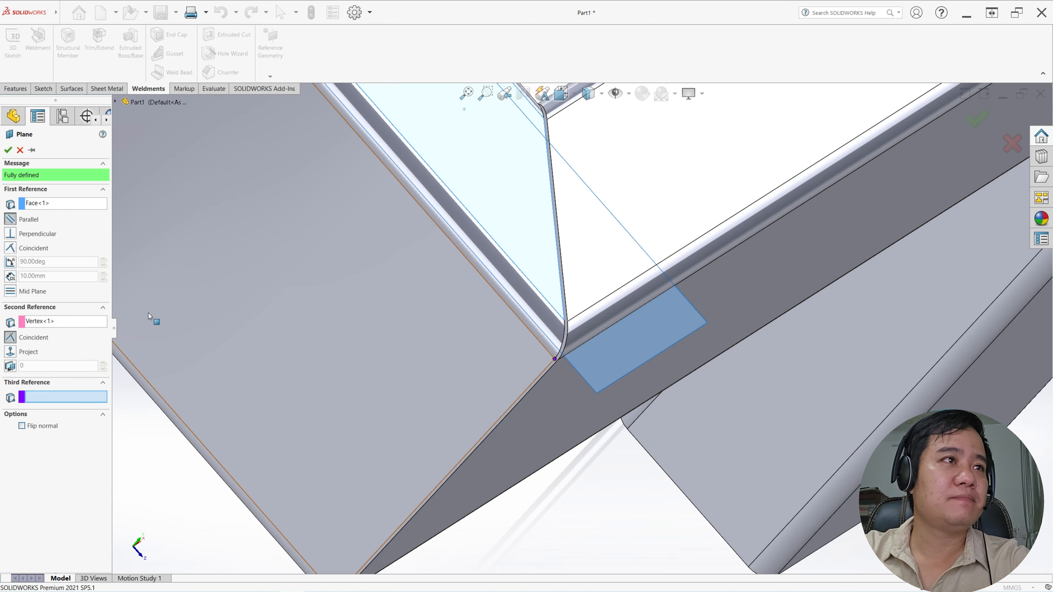
pyautogui.scroll(3, 379, 305)
pyautogui.scroll(2, 379, 306)
pyautogui.moveTo(379, 305); pyautogui.dragTo(329, 287, button='middle')
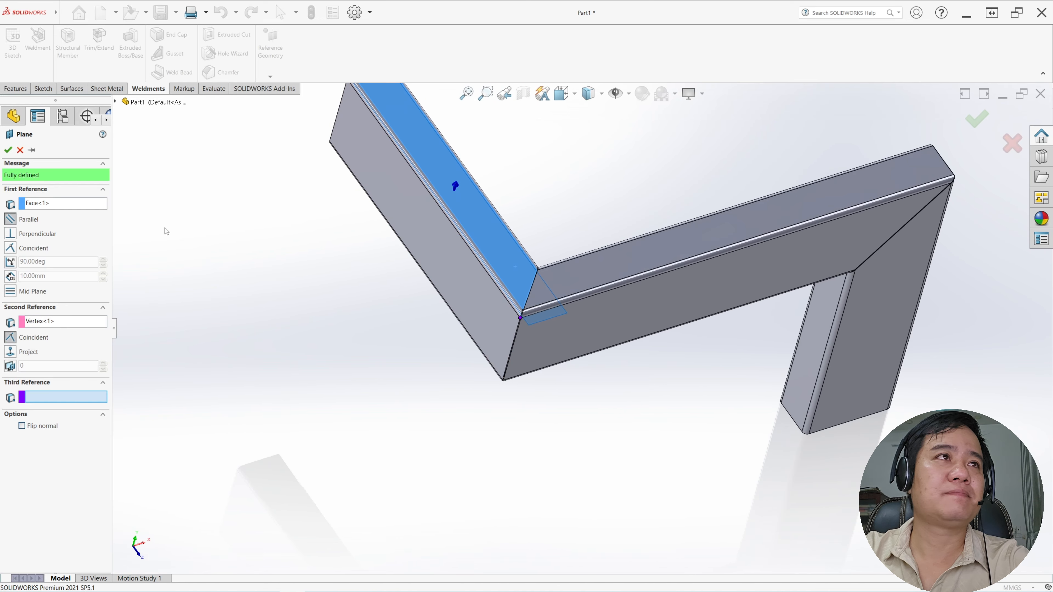
pyautogui.click(8, 150)
# Sketch two perpendicular lines on the new plane along the tubes' outer edges, meeting at the mitre corner, about 25 mm and 21 mm long
pyautogui.scroll(3, 396, 305)
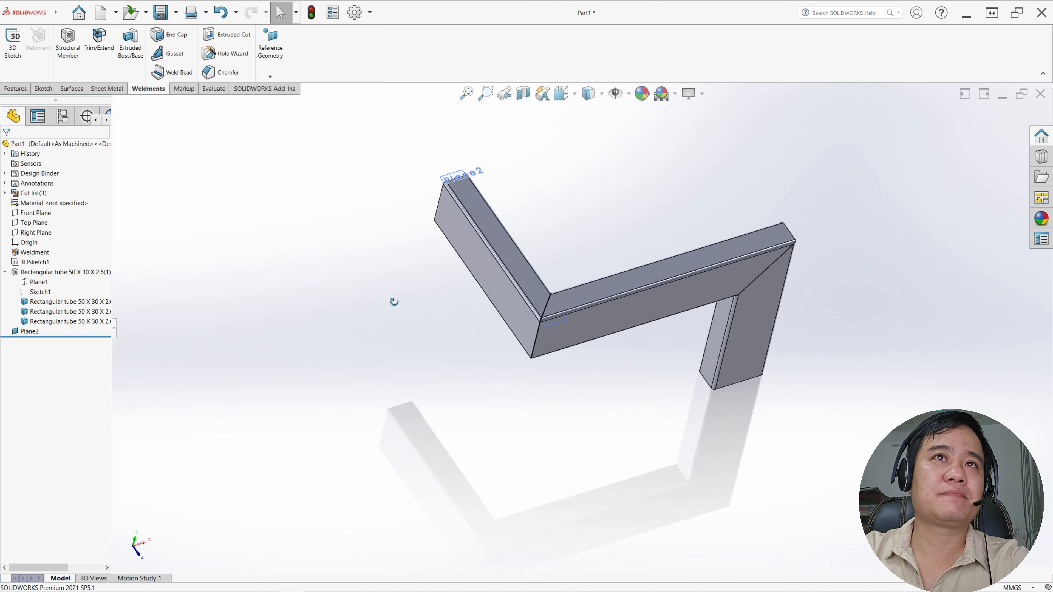
pyautogui.click(27, 332)
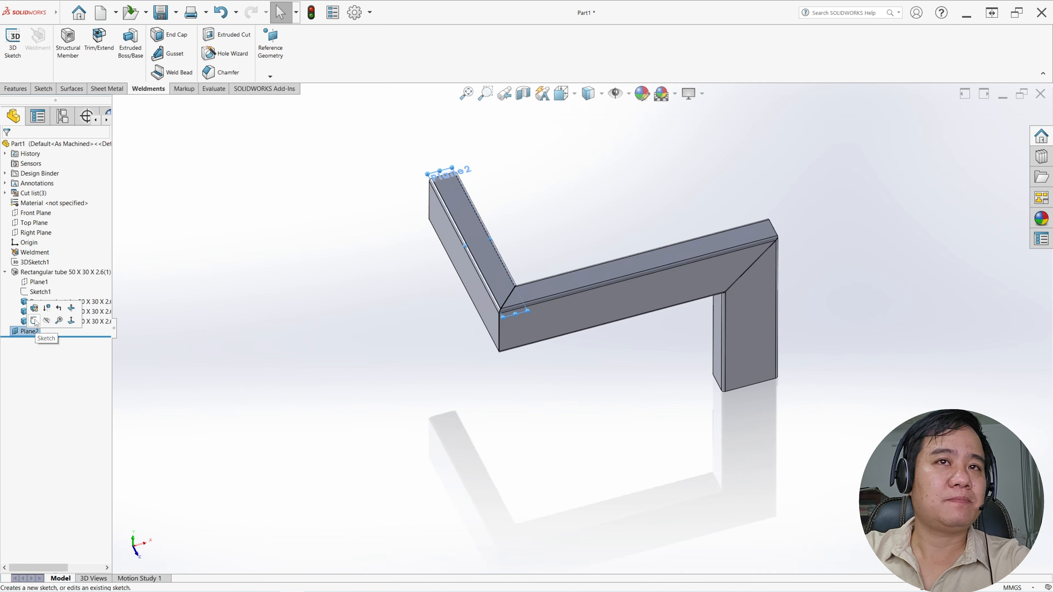
pyautogui.click(40, 325)
pyautogui.scroll(2, 518, 417)
pyautogui.scroll(-5, 393, 505)
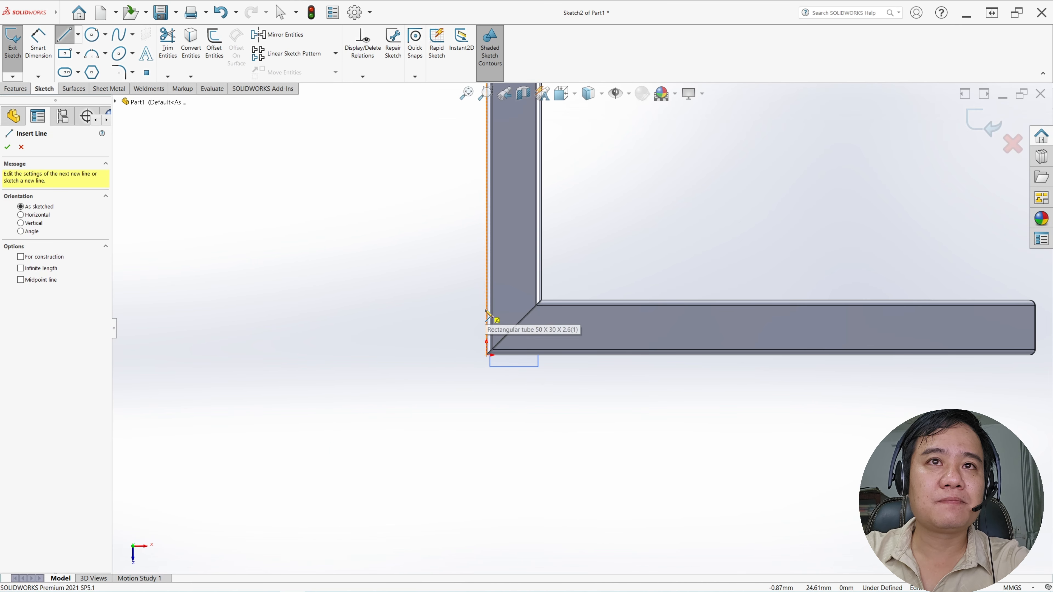
pyautogui.click(487, 309)
pyautogui.click(488, 356)
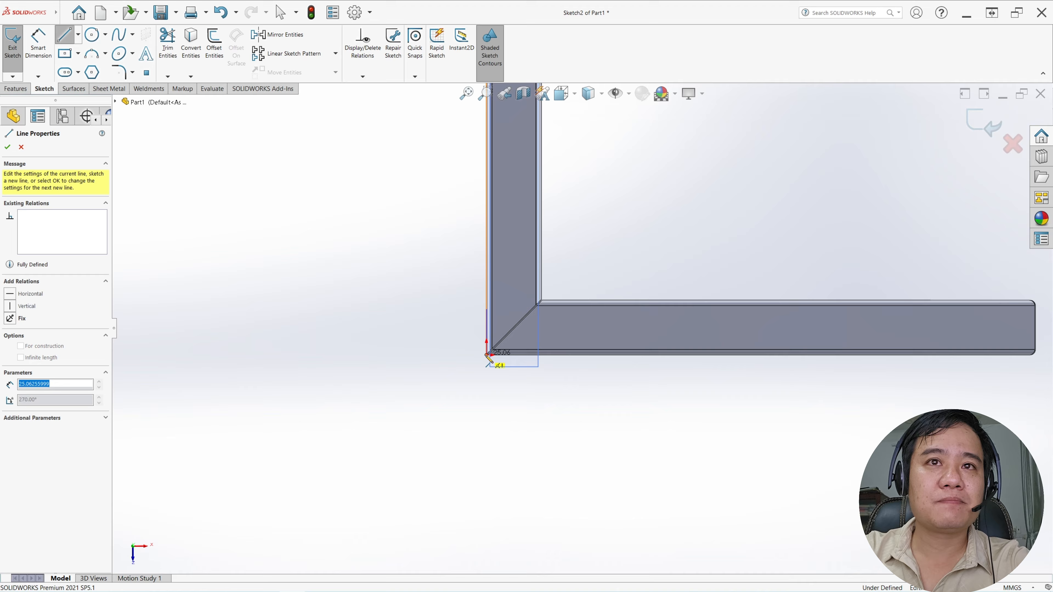
pyautogui.click(527, 360)
pyautogui.press('Escape')
# Make the two sketch lines at the mitre corner equal in length
pyautogui.scroll(-3, 514, 355)
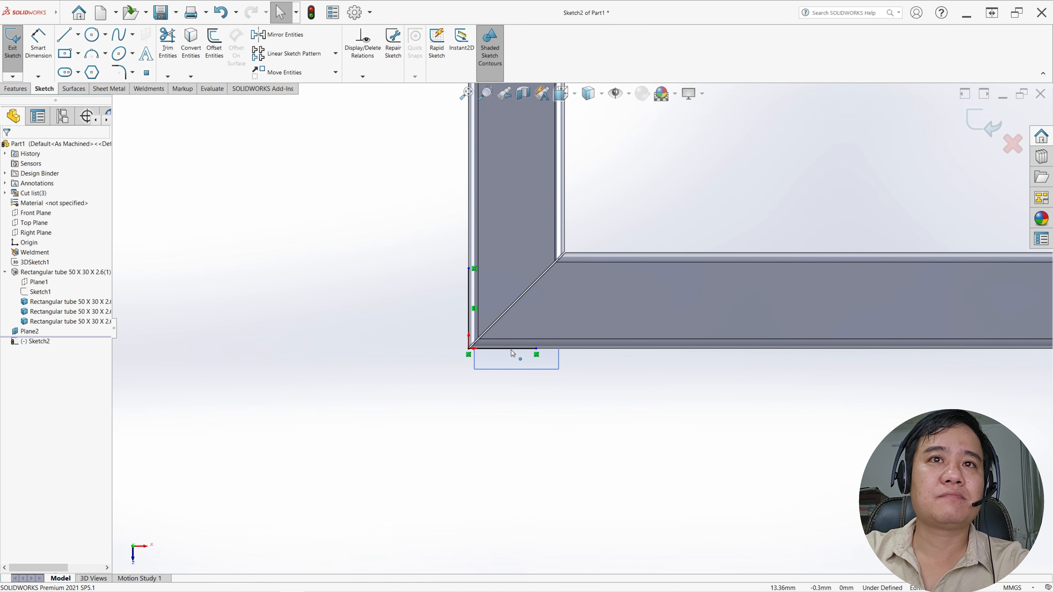
pyautogui.click(512, 352)
pyautogui.keyDown('ctrl'); pyautogui.click(469, 315); pyautogui.keyUp('ctrl')
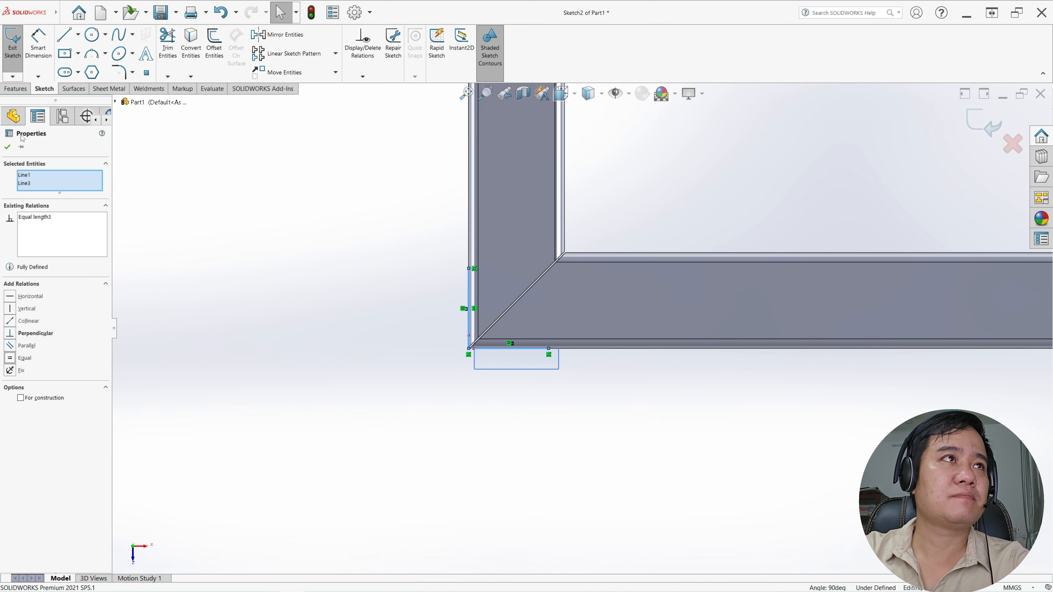
pyautogui.click(7, 147)
# Dimension the horizontal sketch line at 50 mm and exit the sketch
pyautogui.click(38, 41)
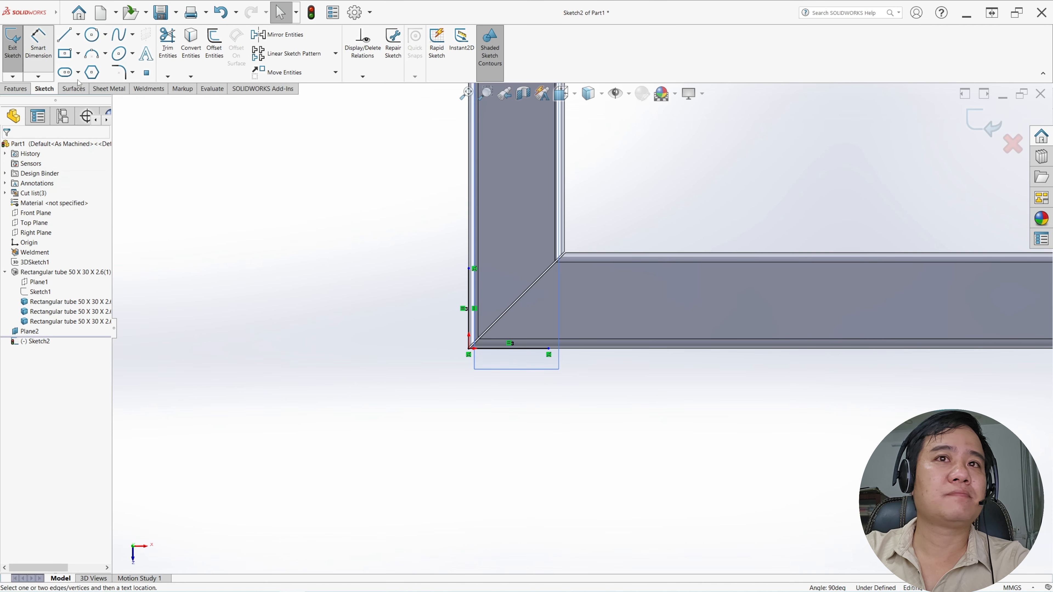
pyautogui.click(494, 351)
pyautogui.click(497, 409)
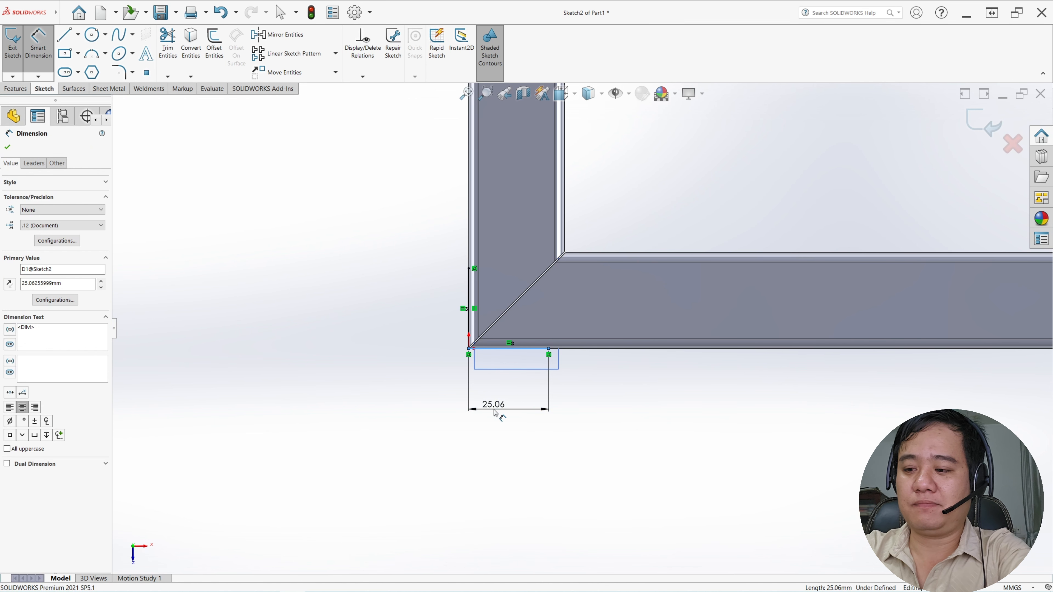
pyautogui.press('Return')
pyautogui.scroll(2, 378, 308)
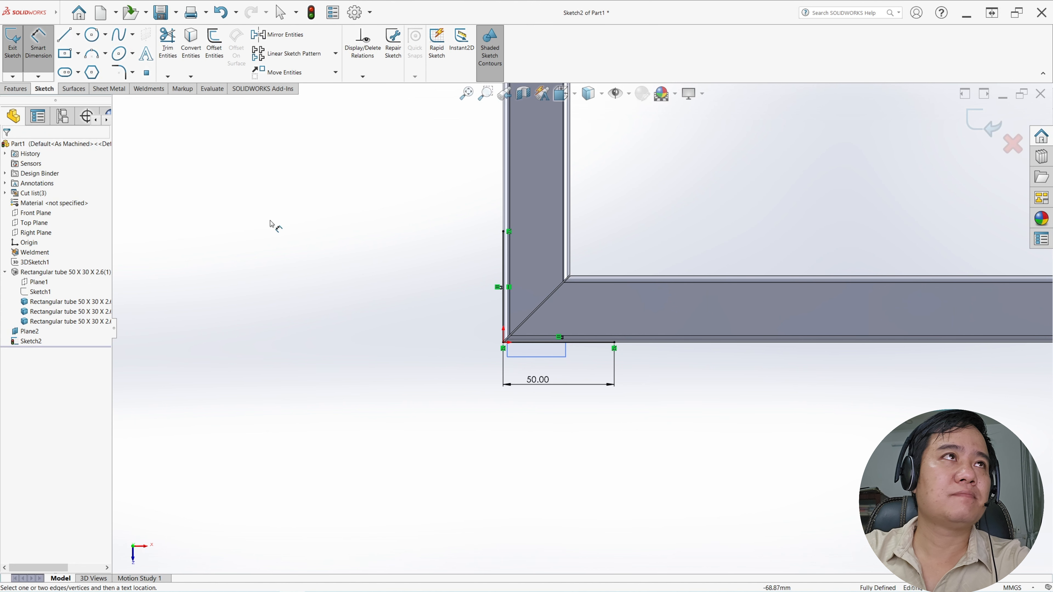
pyautogui.click(10, 58)
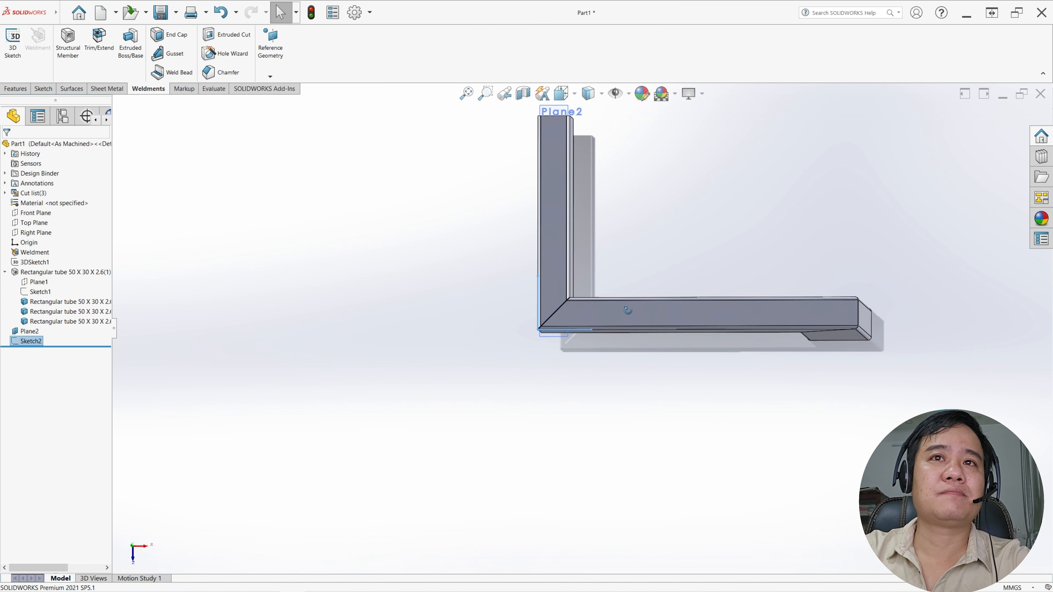
# Hide the reference plane that carries the two-line corner sketch
pyautogui.scroll(-3, 640, 243)
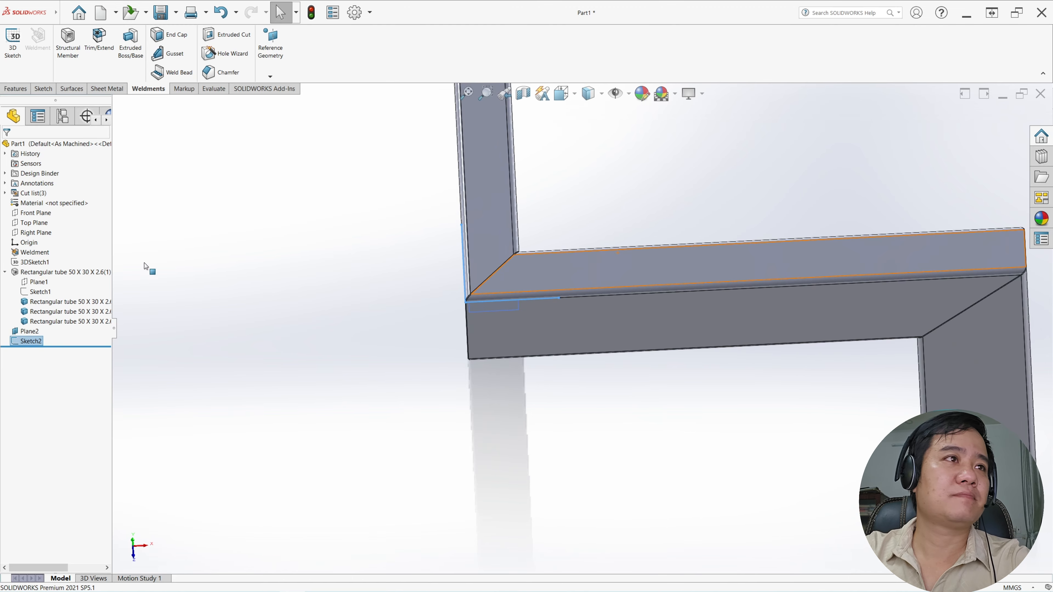
pyautogui.click(29, 331)
pyautogui.click(53, 320)
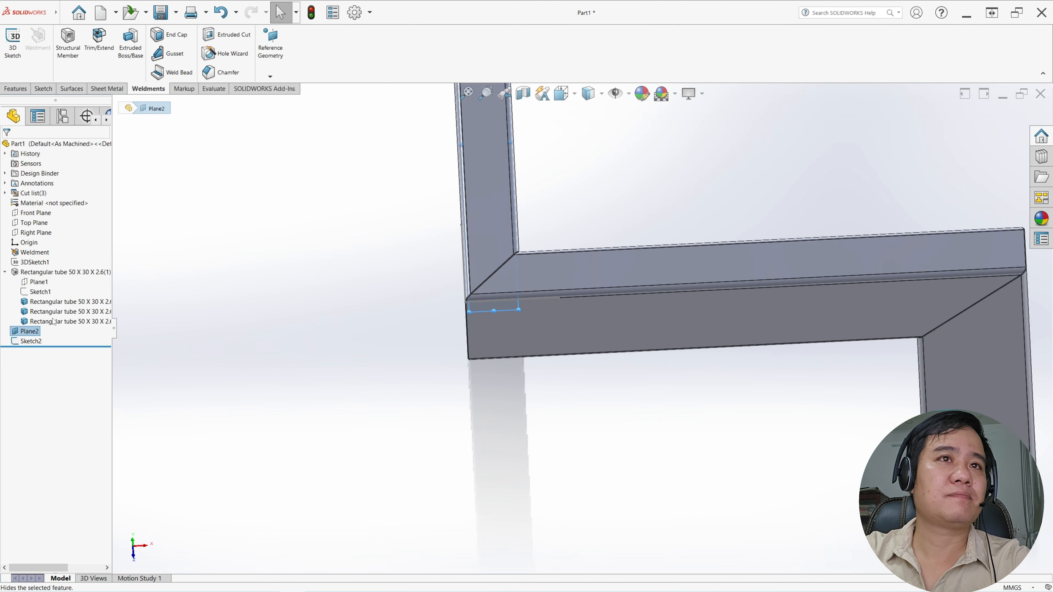
# Start a Base Flange from the two-line corner sketch and extend it up to the vertex at the opposite end of the tubes' outer mitre edge
pyautogui.moveTo(539, 298); pyautogui.dragTo(580, 273, button='middle')
pyautogui.scroll(3, 576, 269)
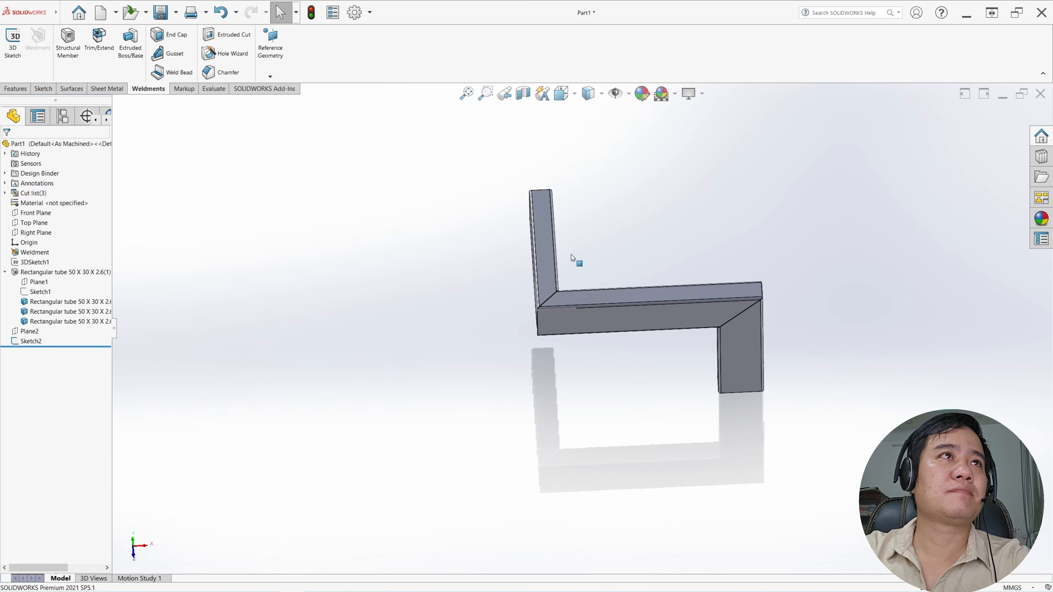
pyautogui.click(112, 90)
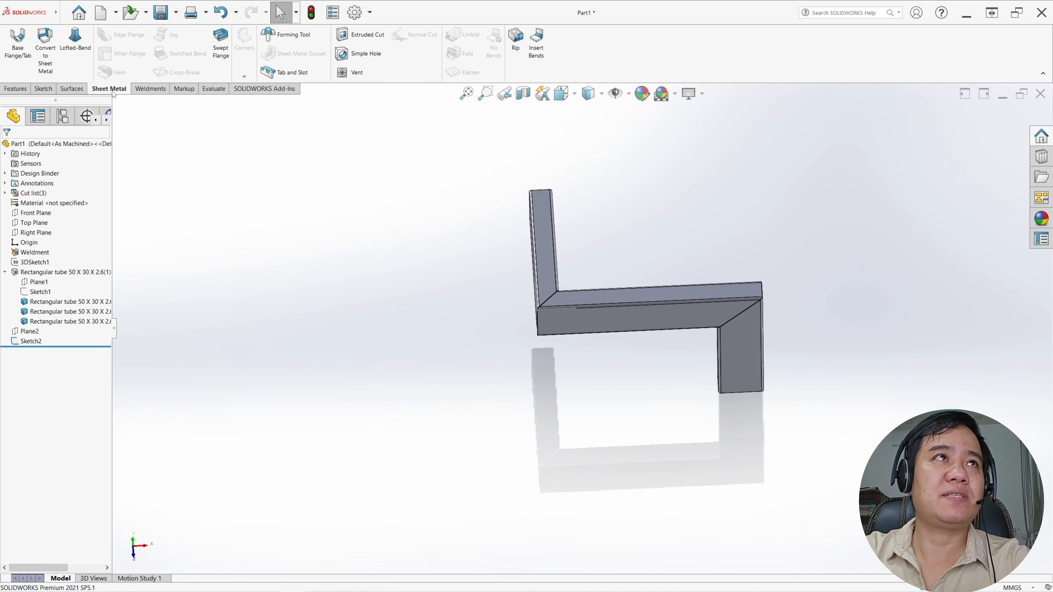
pyautogui.click(18, 48)
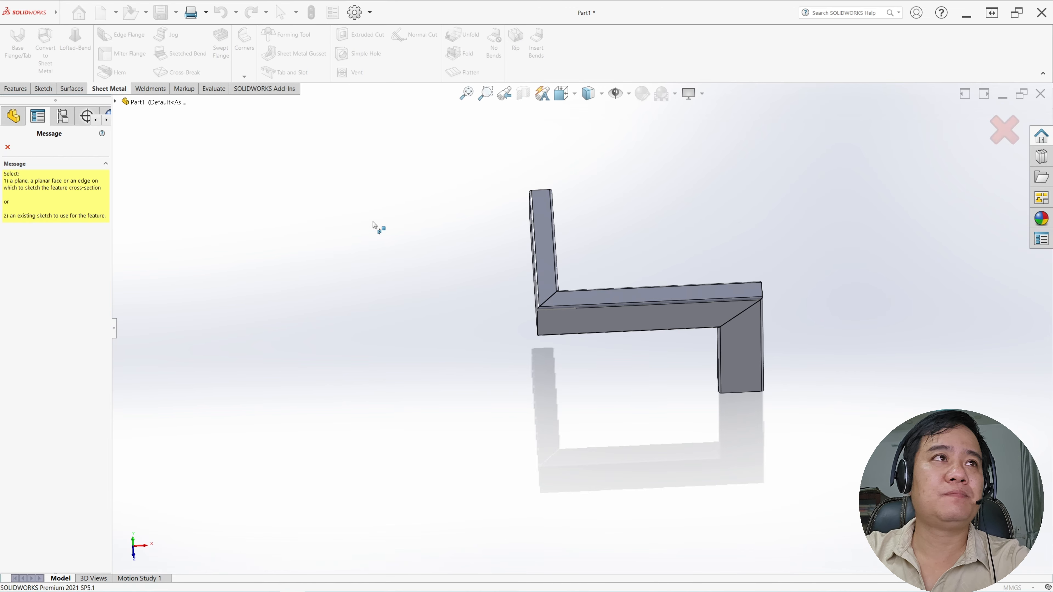
pyautogui.click(13, 149)
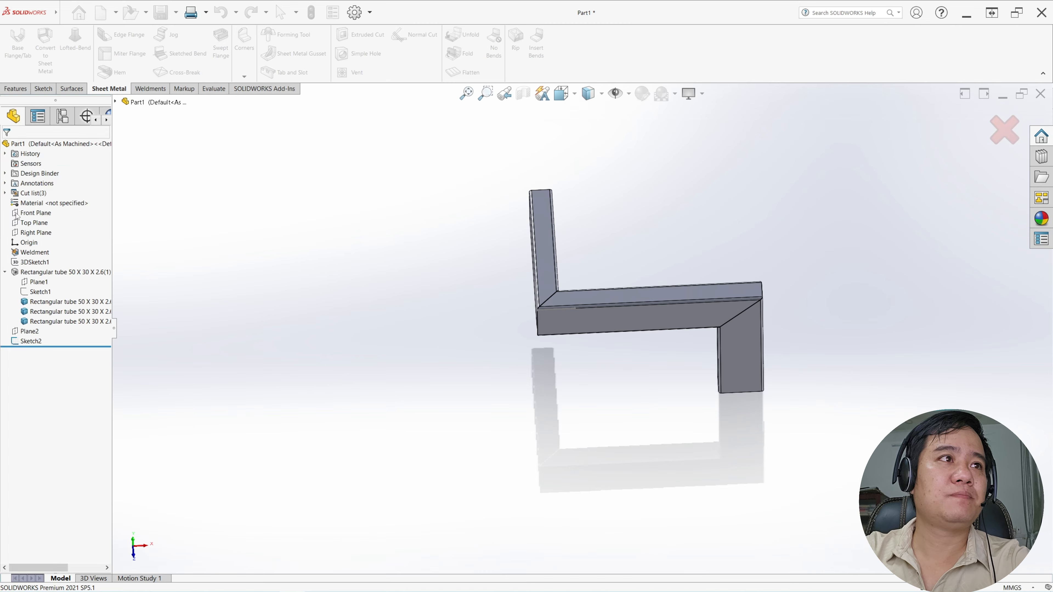
pyautogui.click(30, 341)
pyautogui.click(18, 48)
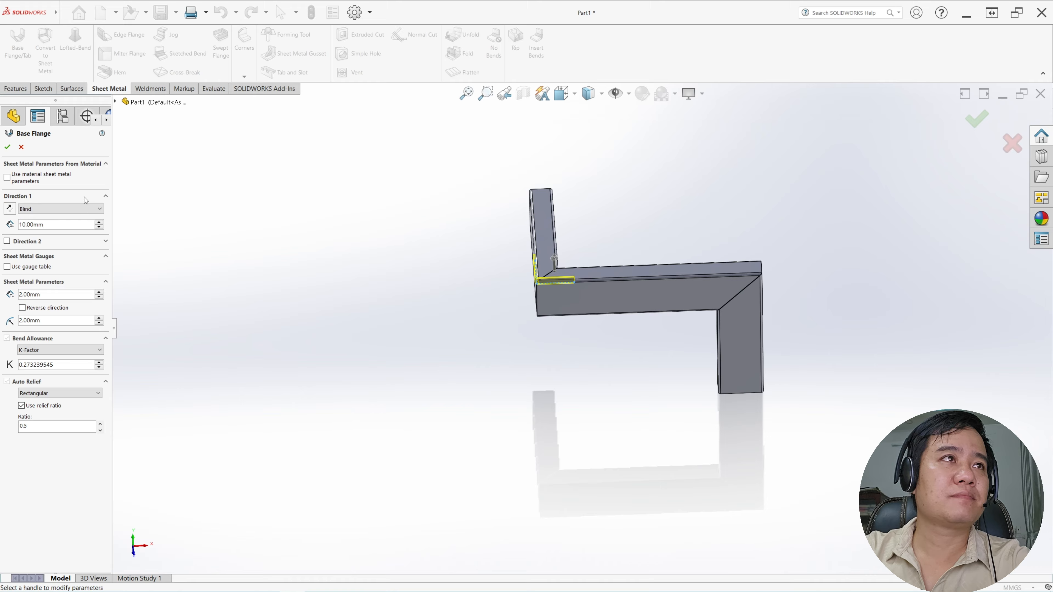
pyautogui.click(71, 209)
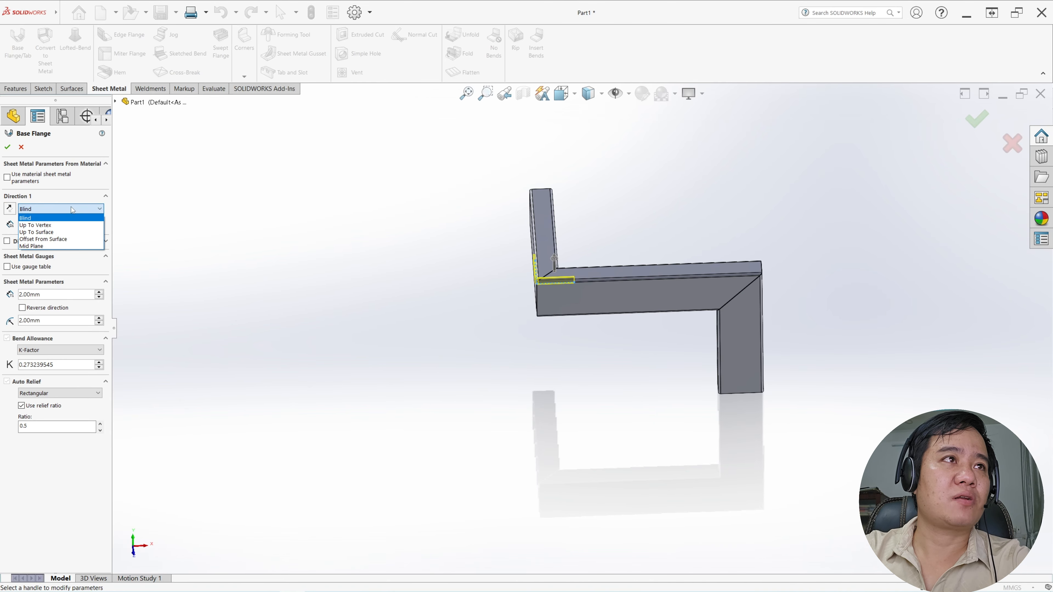
pyautogui.click(71, 225)
pyautogui.scroll(-3, 557, 338)
pyautogui.moveTo(557, 337); pyautogui.dragTo(575, 338, button='middle')
pyautogui.scroll(-6, 574, 321)
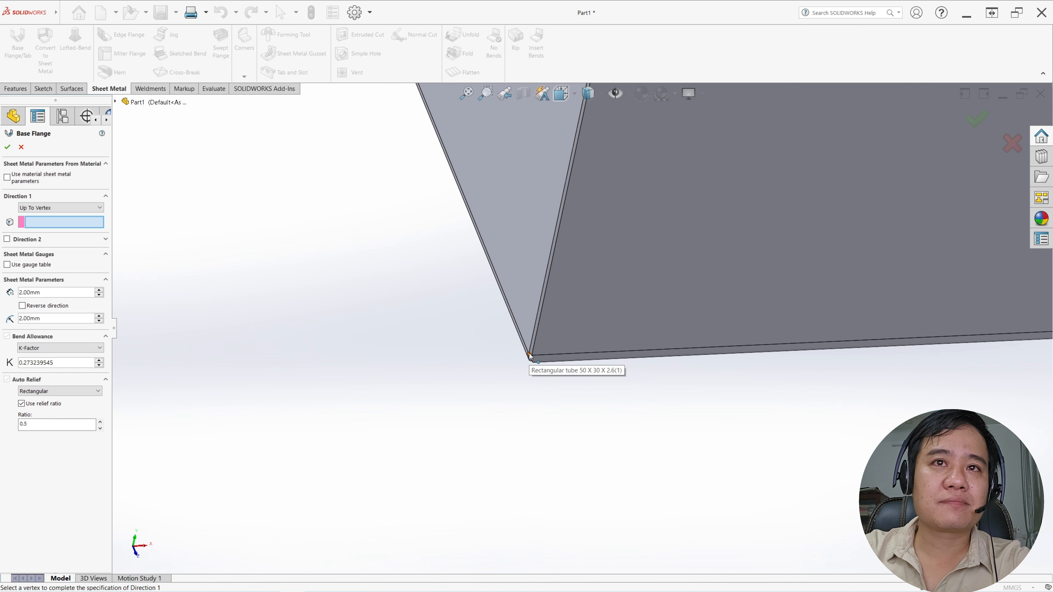
pyautogui.click(529, 355)
pyautogui.scroll(5, 663, 287)
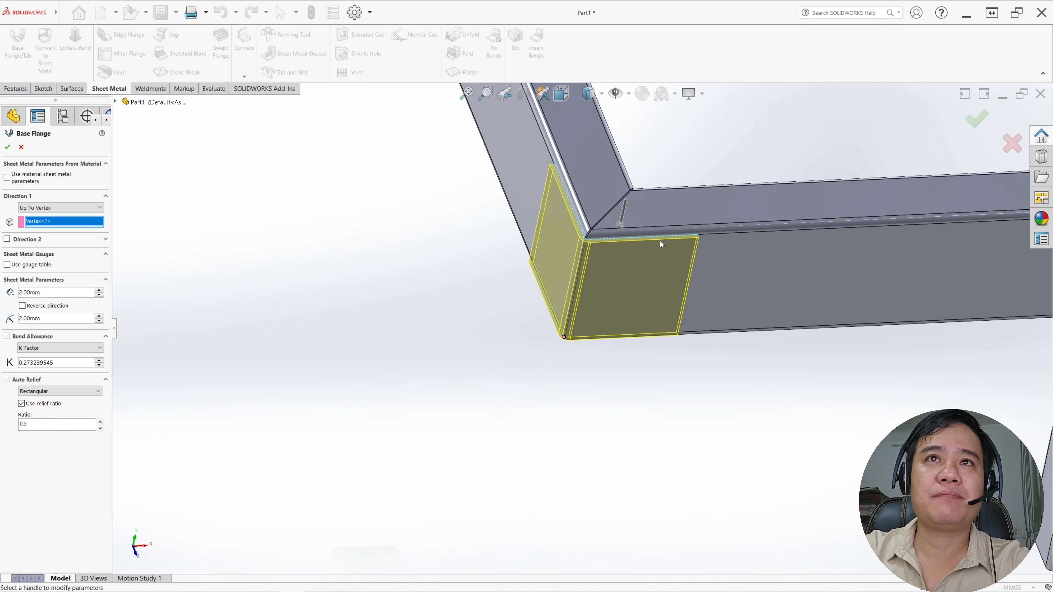
# Set the flange's thickness and bend radius to 1.5 mm, reverse the thickness direction, and create the flange
pyautogui.moveTo(660, 240); pyautogui.dragTo(639, 296, button='middle')
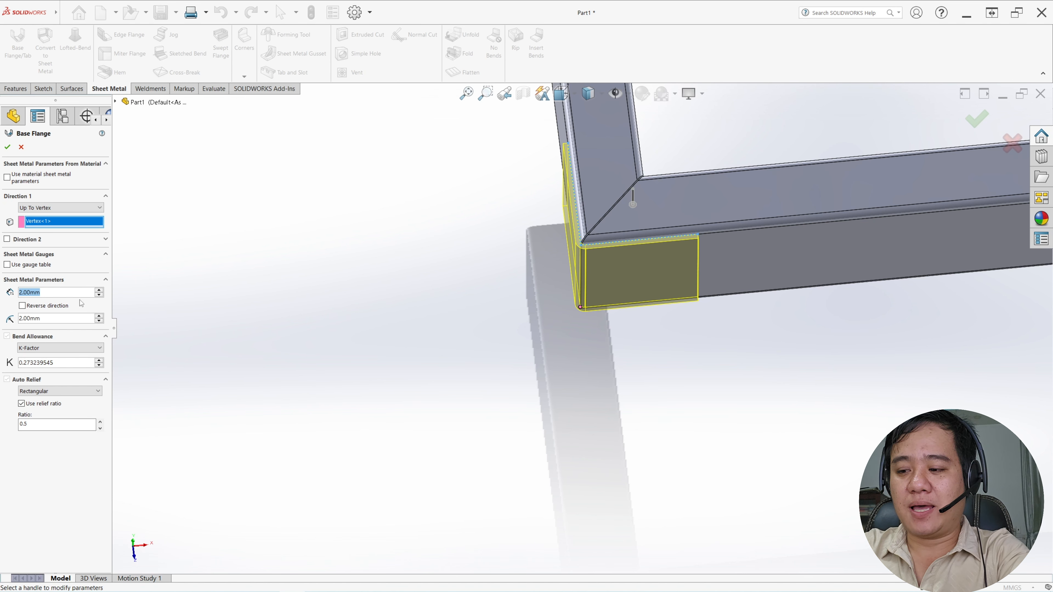
pyautogui.write('1.5')
pyautogui.press('Return')
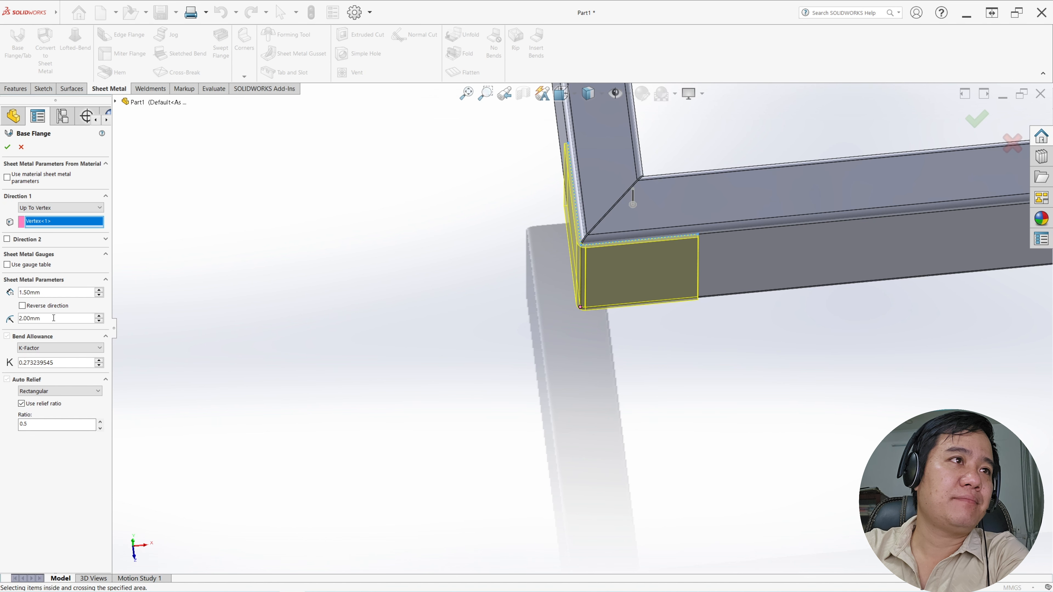
pyautogui.write('1.5')
pyautogui.press('Return')
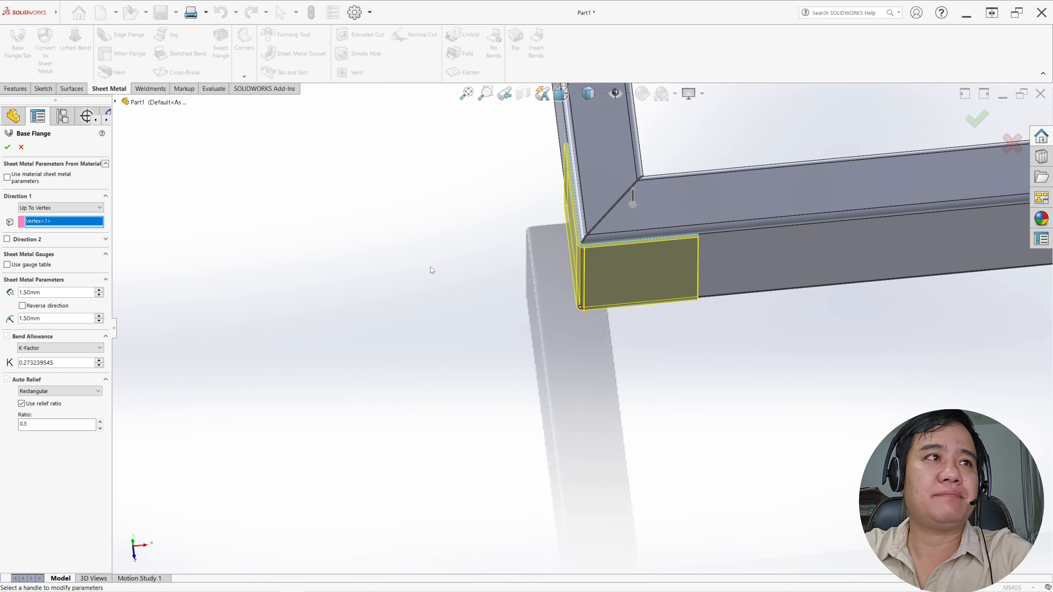
pyautogui.scroll(4, 582, 329)
pyautogui.scroll(-3, 653, 257)
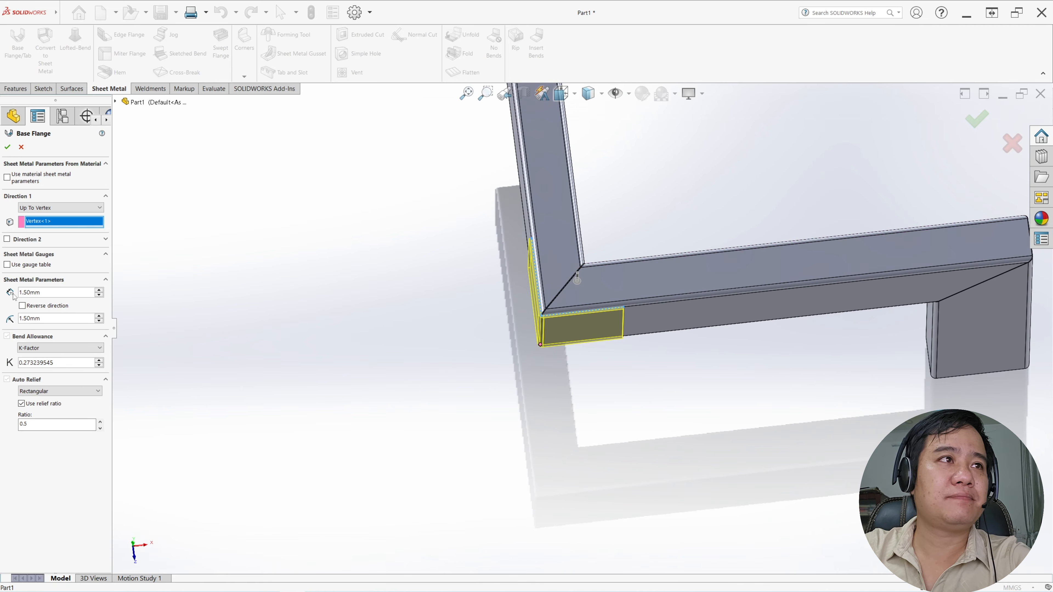
pyautogui.click(22, 306)
pyautogui.click(8, 147)
pyautogui.scroll(2, 767, 314)
pyautogui.moveTo(768, 314); pyautogui.dragTo(769, 225, button='middle')
pyautogui.scroll(3, 842, 222)
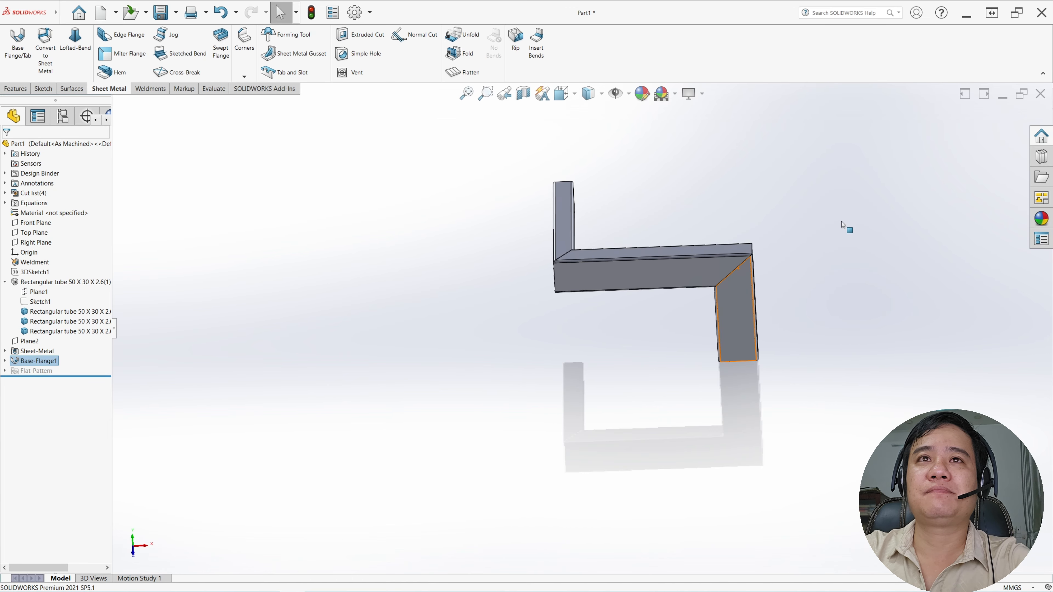
# Create a reference plane parallel to the middle tube's wide outer face, passing through the vertex at the second mitre joint
pyautogui.scroll(-3, 719, 273)
pyautogui.moveTo(719, 273); pyautogui.dragTo(670, 273, button='middle')
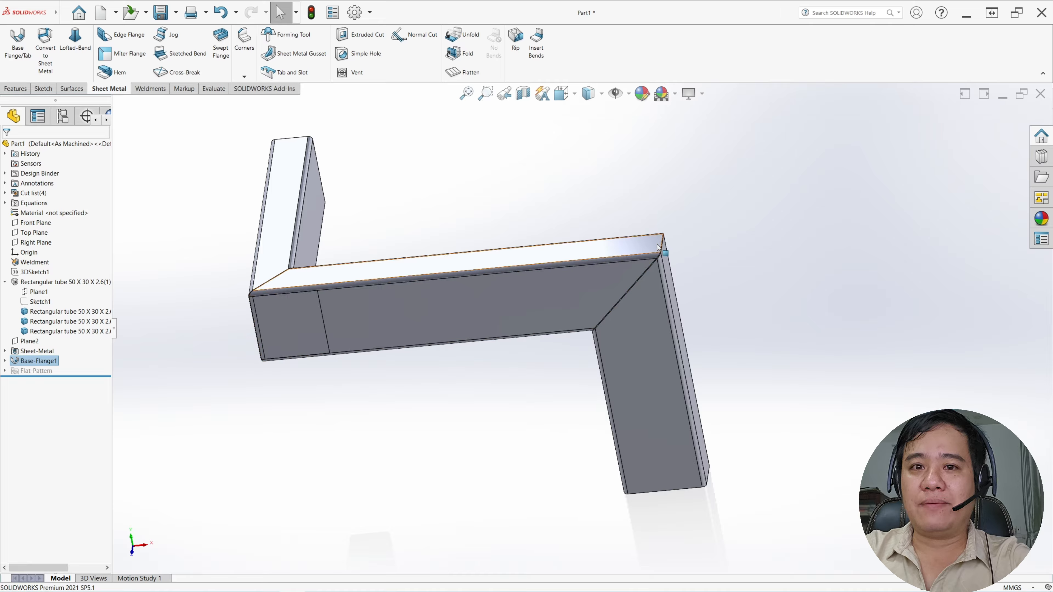
pyautogui.scroll(-3, 664, 259)
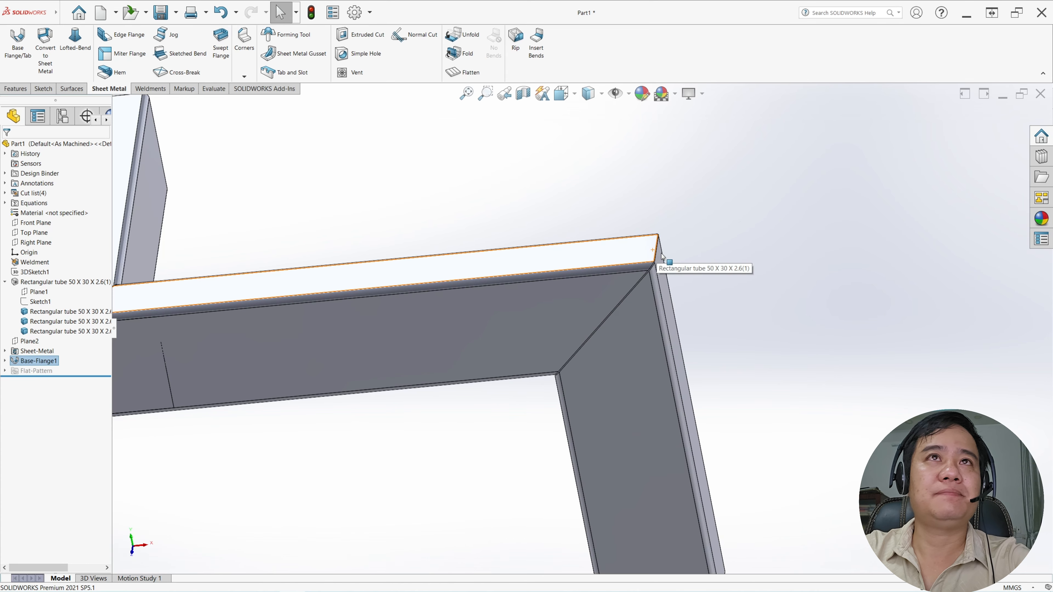
pyautogui.scroll(3, 665, 259)
pyautogui.click(24, 91)
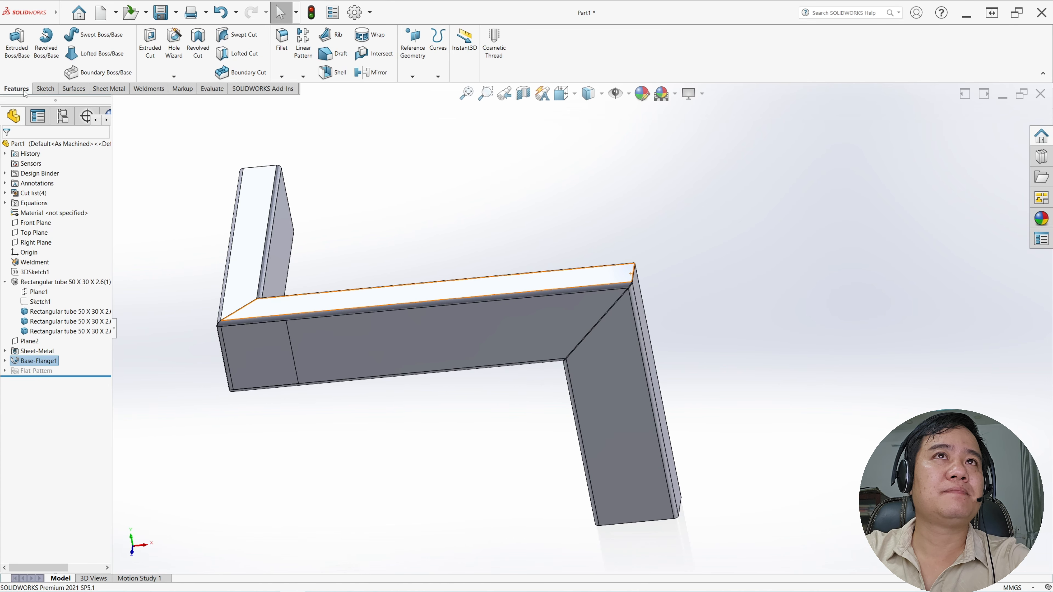
pyautogui.click(413, 78)
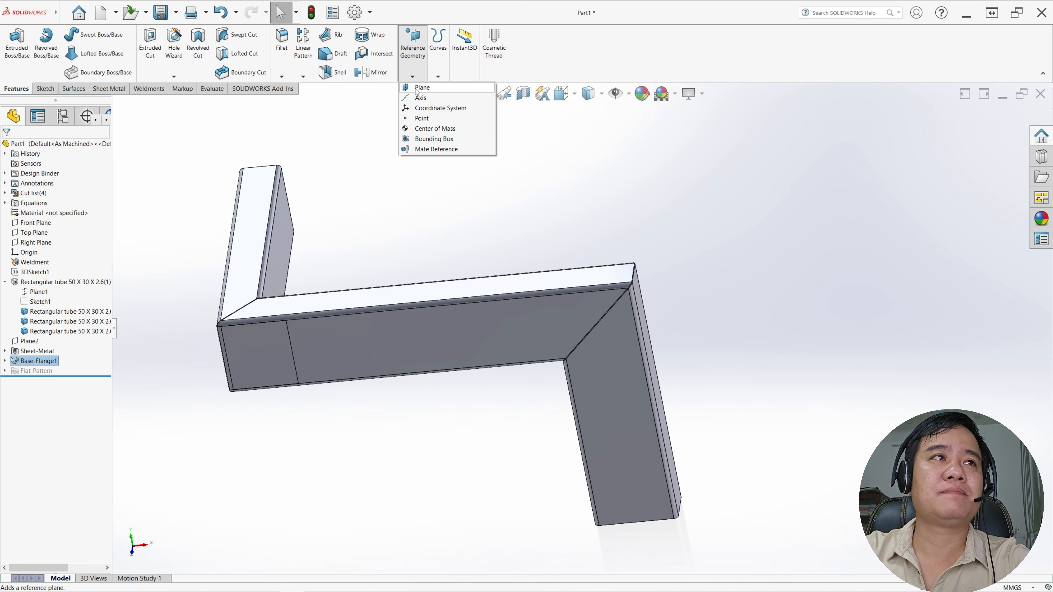
pyautogui.click(416, 88)
pyautogui.click(581, 300)
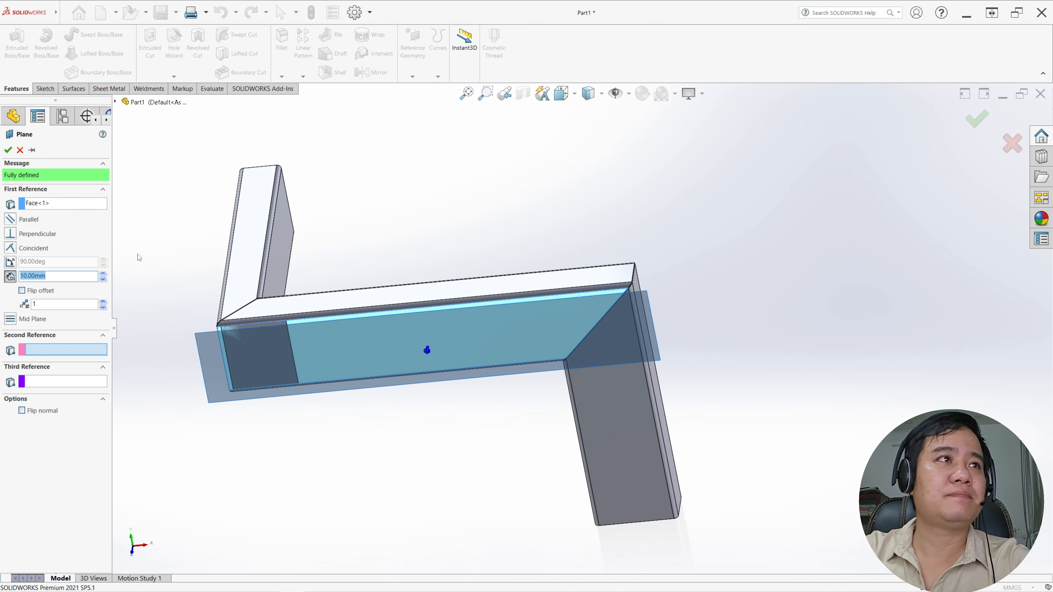
pyautogui.click(10, 219)
pyautogui.scroll(8, 520, 366)
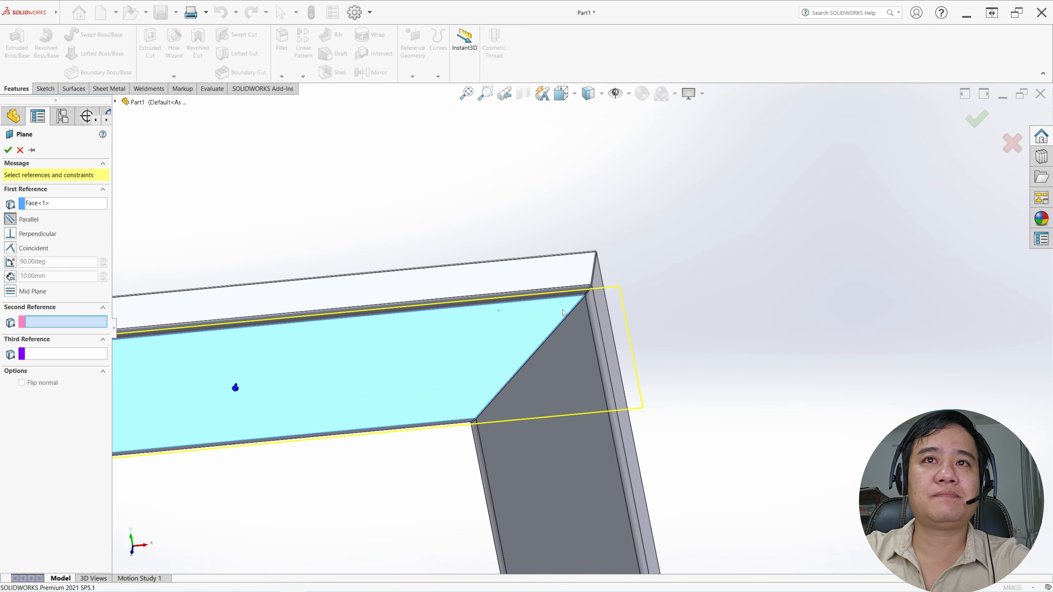
pyautogui.scroll(3, 576, 301)
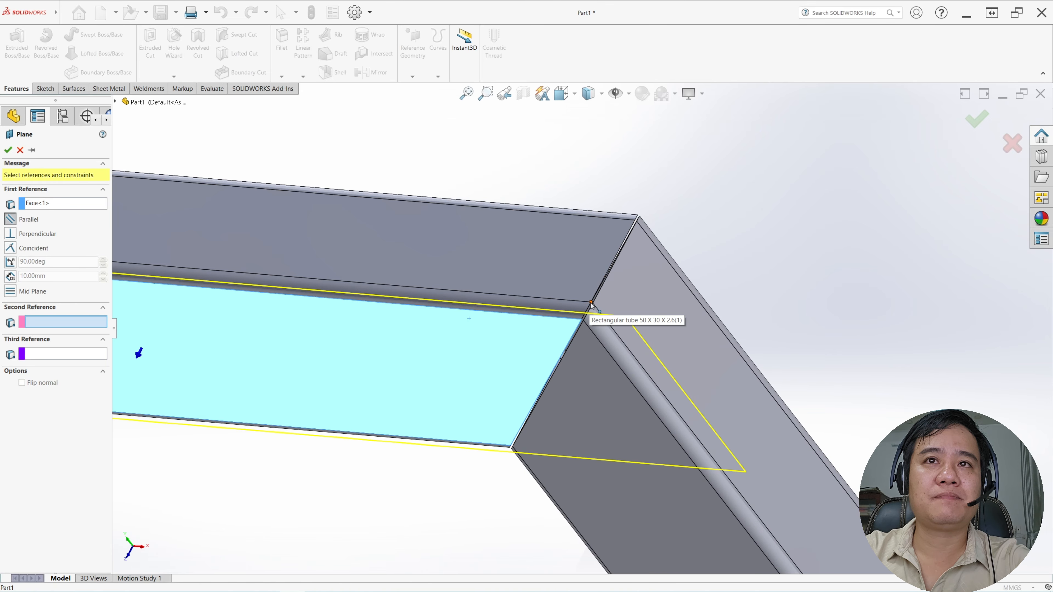
pyautogui.click(590, 304)
pyautogui.click(9, 151)
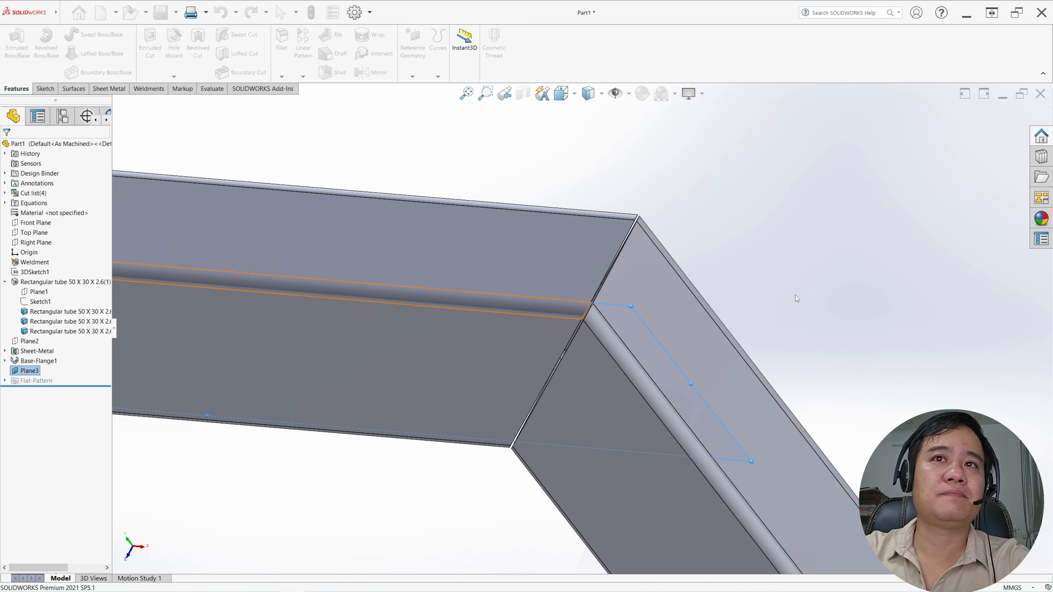
# Hide the new reference plane at the second mitre joint
pyautogui.scroll(-5, 795, 298)
pyautogui.moveTo(522, 325); pyautogui.dragTo(558, 284, button='middle')
pyautogui.scroll(-4, 573, 328)
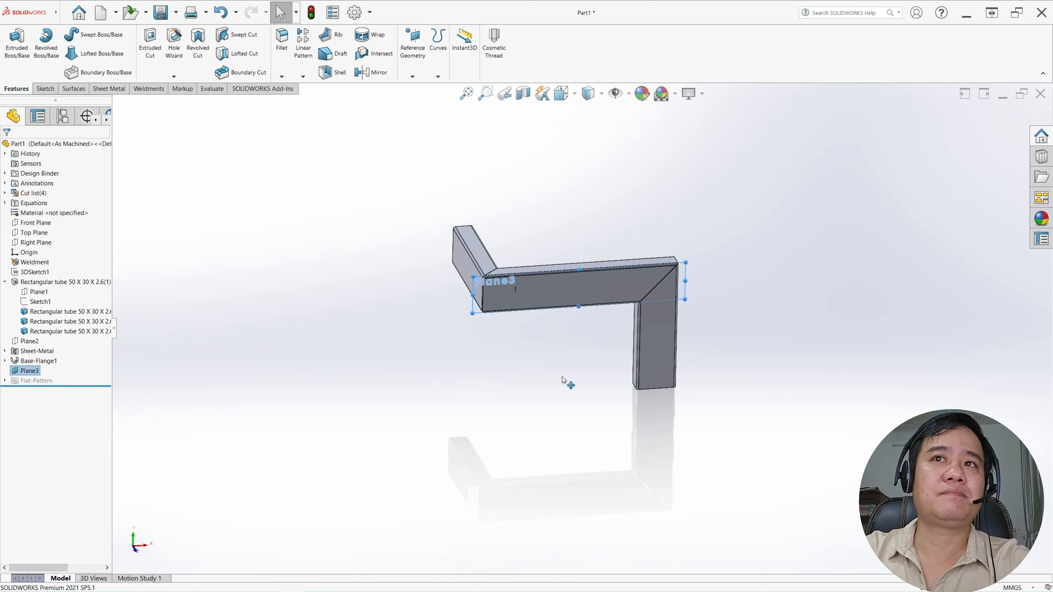
pyautogui.click(185, 380)
pyautogui.click(37, 371)
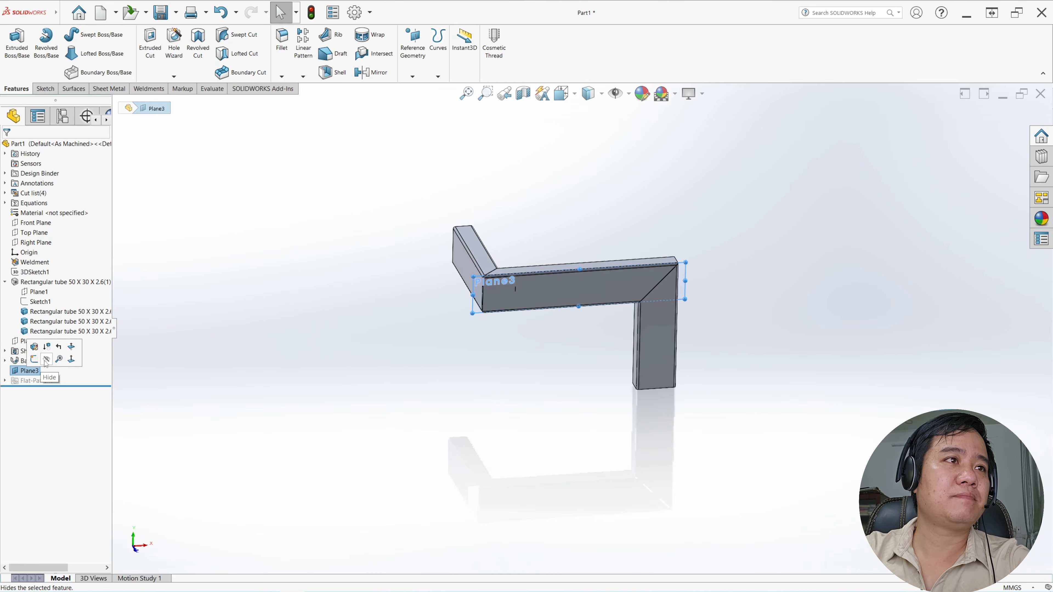
pyautogui.click(46, 360)
# On the hidden plane, sketch two connected lines around the second mitre's outer corner, about 25 mm horizontal and 19 mm running down to the outer edge
pyautogui.click(26, 372)
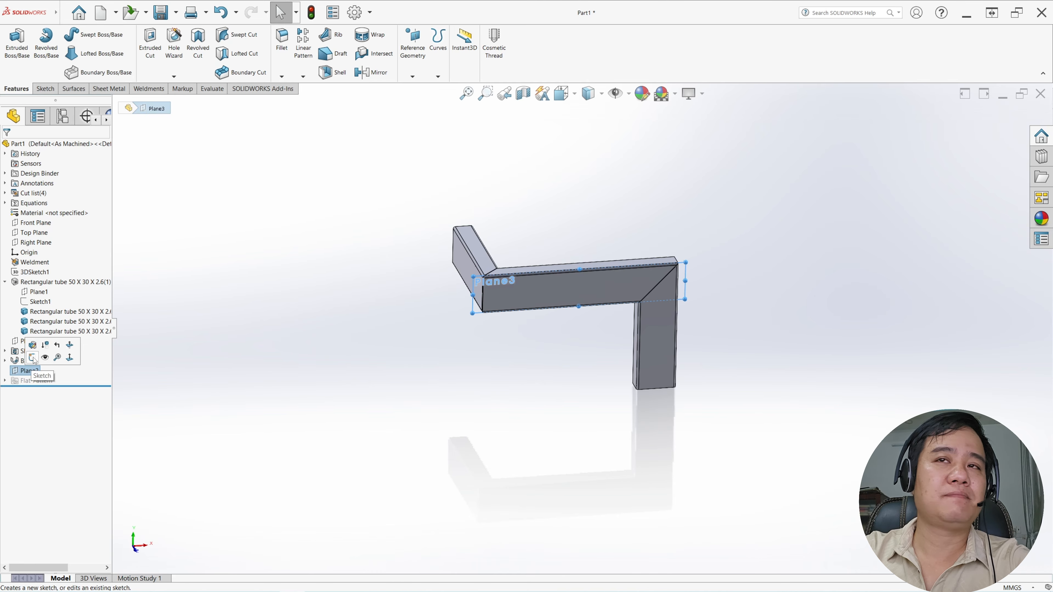
pyautogui.click(33, 358)
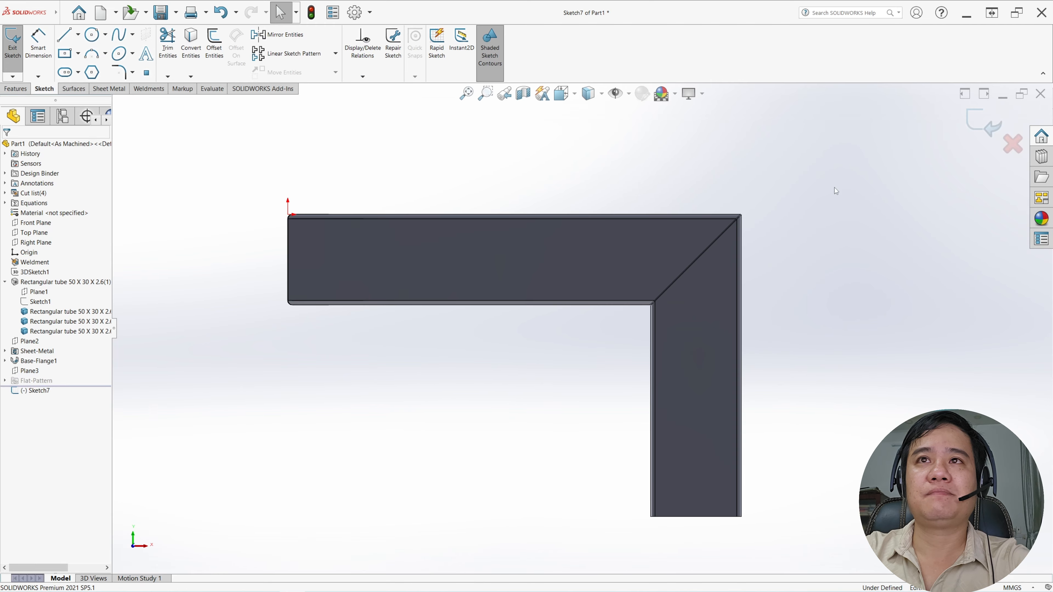
pyautogui.scroll(-3, 834, 188)
pyautogui.click(64, 35)
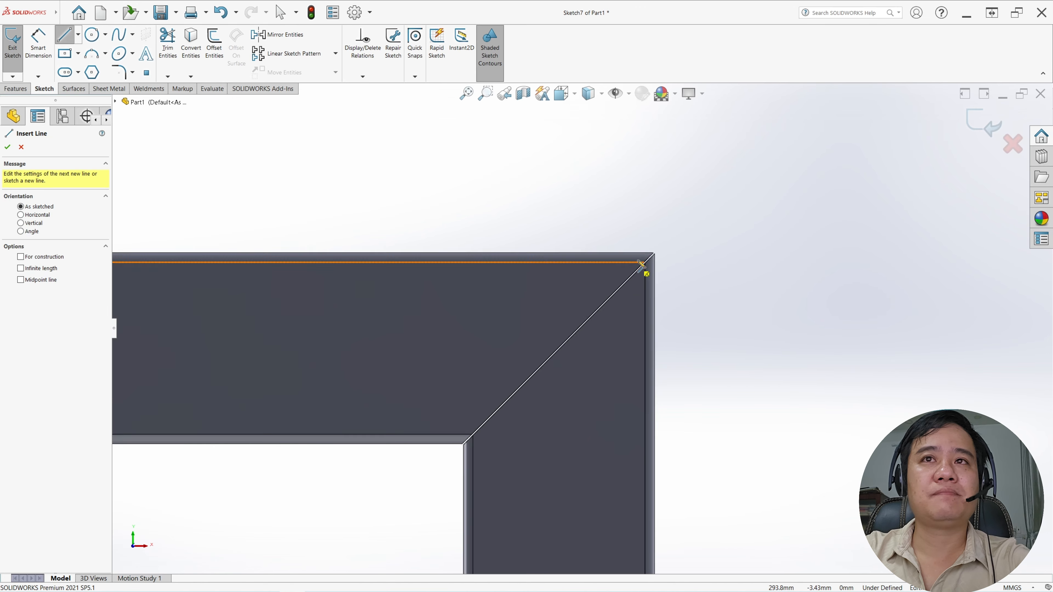
pyautogui.scroll(-2, 579, 264)
pyautogui.click(548, 257)
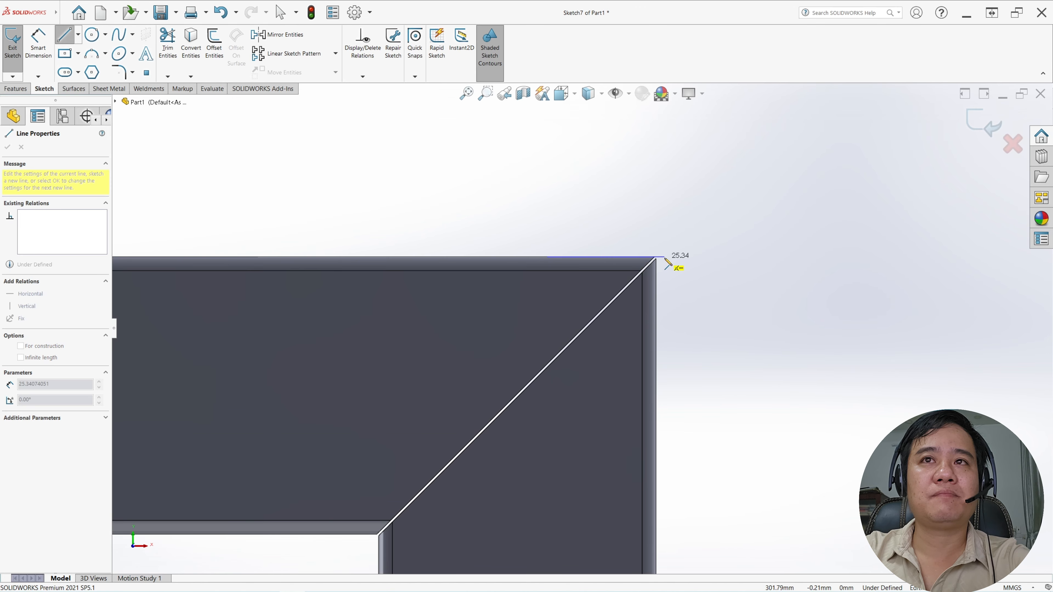
pyautogui.click(665, 257)
pyautogui.click(659, 345)
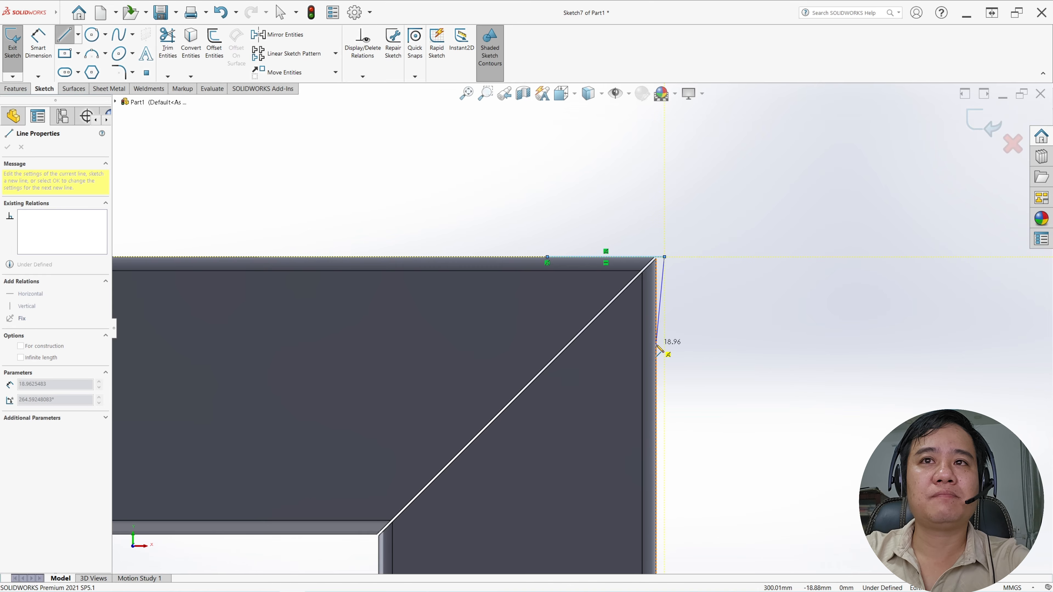
pyautogui.press('Escape')
# Make the slanted sketch line collinear with the vertical tube's outer edge
pyautogui.click(664, 281)
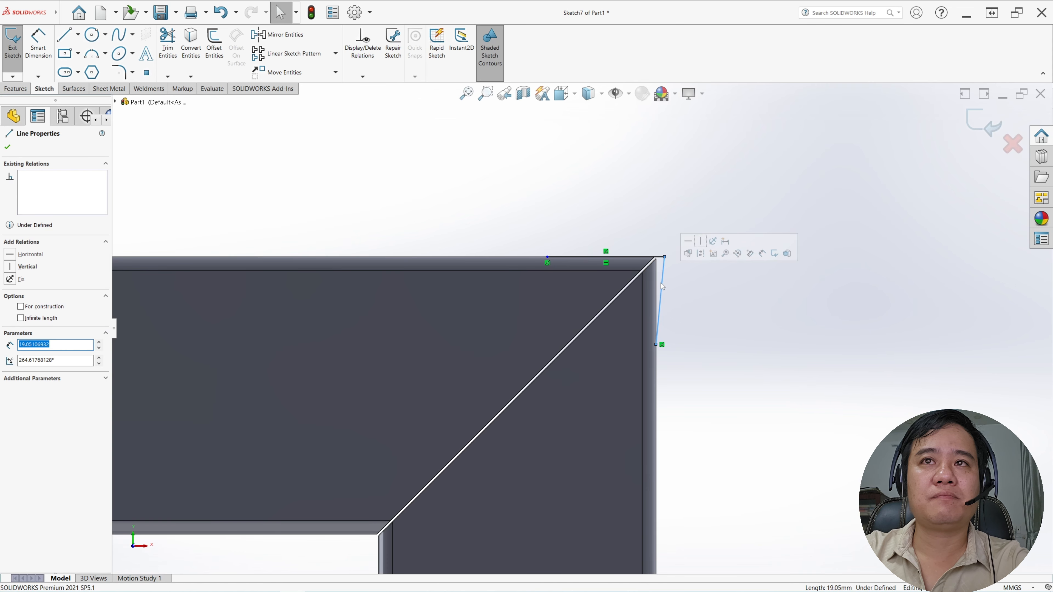
pyautogui.scroll(-3, 657, 285)
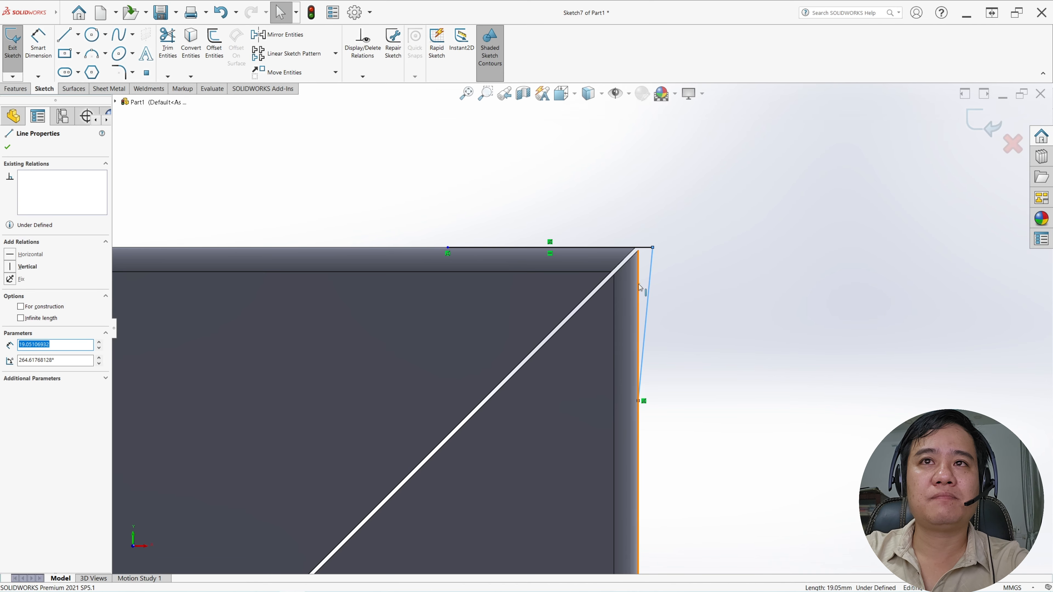
pyautogui.keyDown('ctrl'); pyautogui.click(639, 288); pyautogui.keyUp('ctrl')
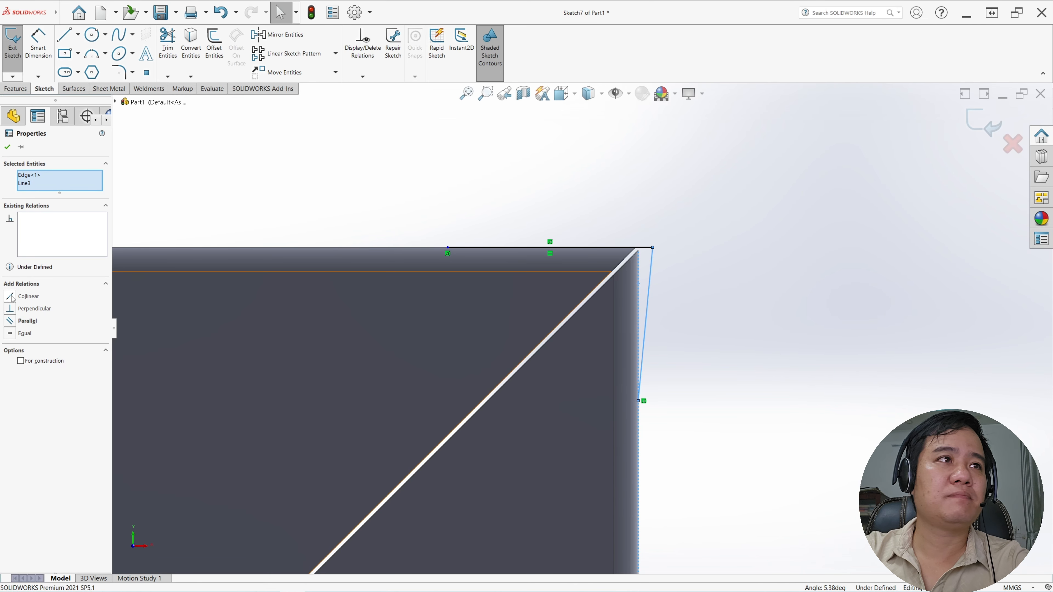
pyautogui.click(12, 297)
pyautogui.click(748, 320)
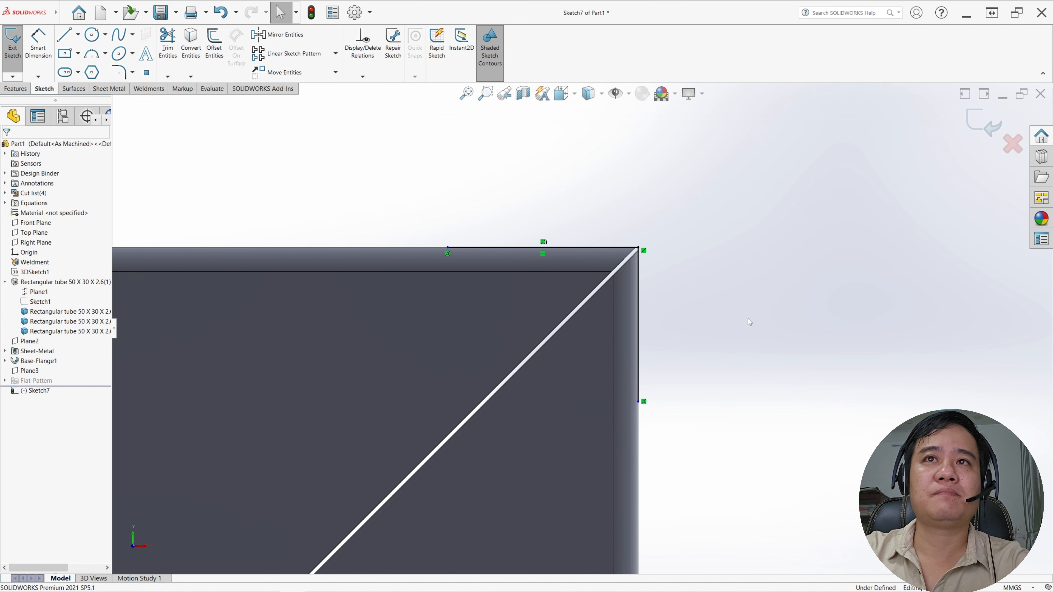
# Make the horizontal and vertical sketch lines at the second mitre corner equal in length
pyautogui.click(586, 249)
pyautogui.keyDown('ctrl'); pyautogui.click(638, 287); pyautogui.keyUp('ctrl')
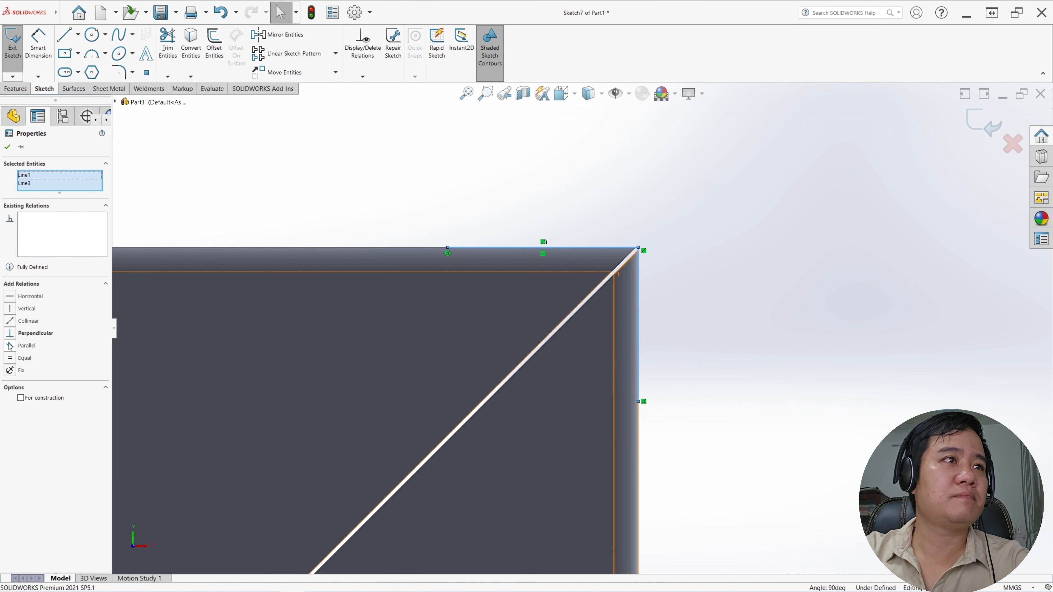
pyautogui.click(10, 359)
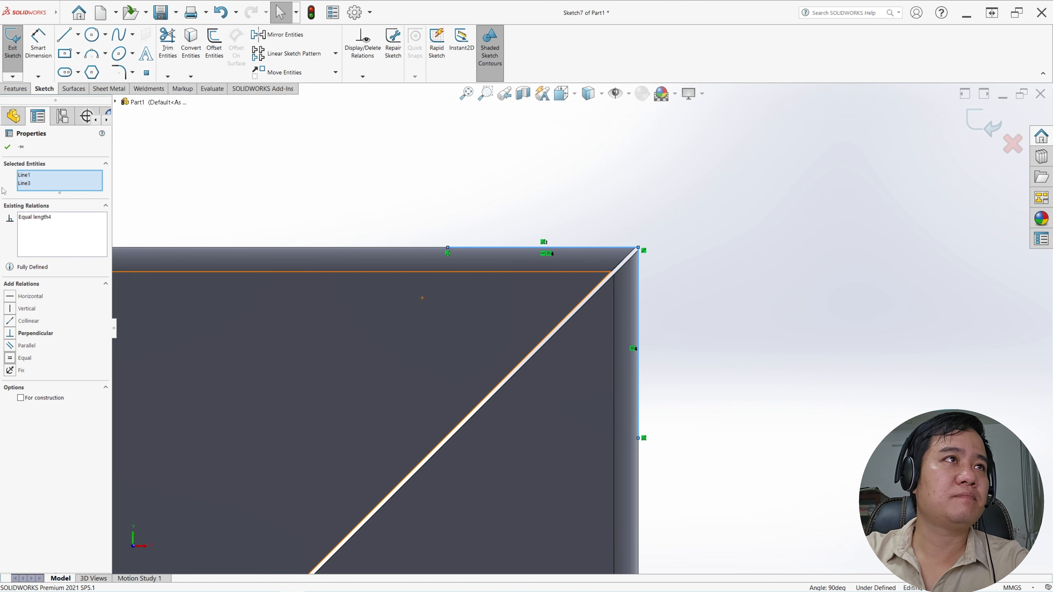
pyautogui.press('Escape')
# Dimension the vertical line of the second mitre corner sketch, accepting its current length, and close the sketch
pyautogui.click(38, 41)
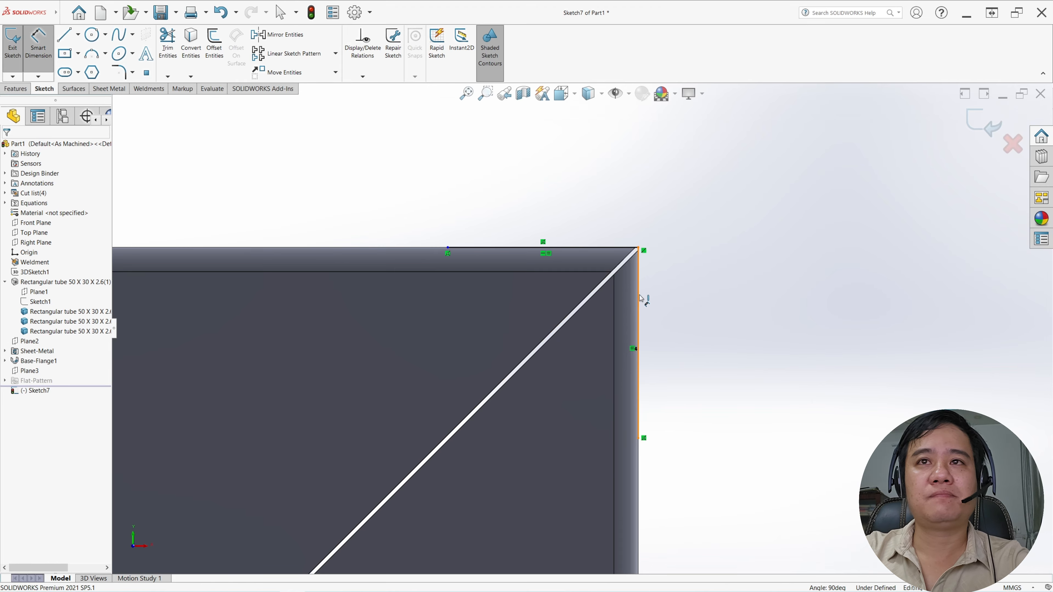
pyautogui.click(641, 298)
pyautogui.click(669, 319)
pyautogui.press('Return')
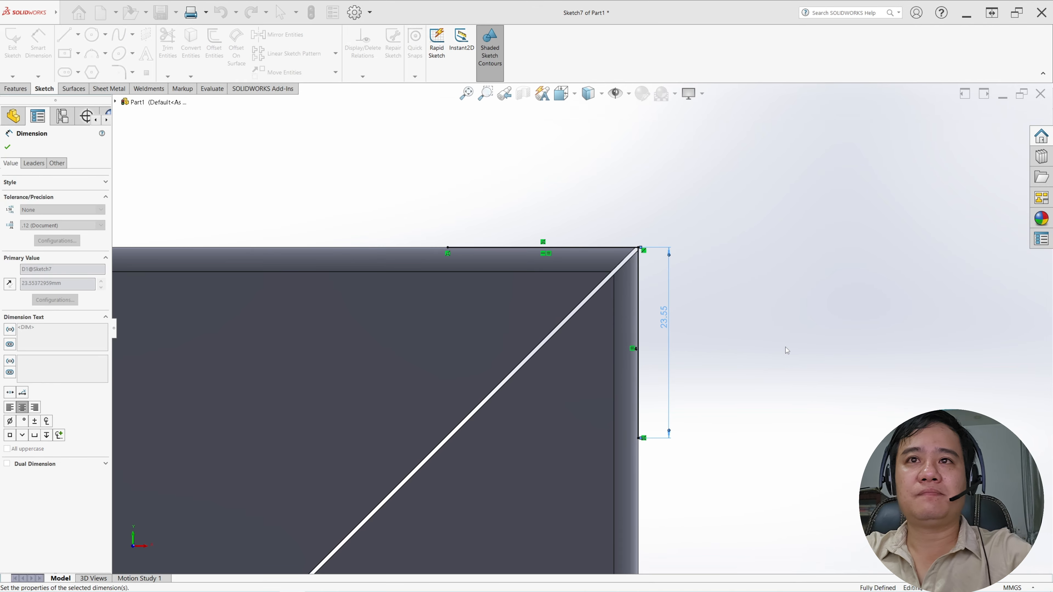
pyautogui.scroll(3, 210, 155)
pyautogui.click(12, 43)
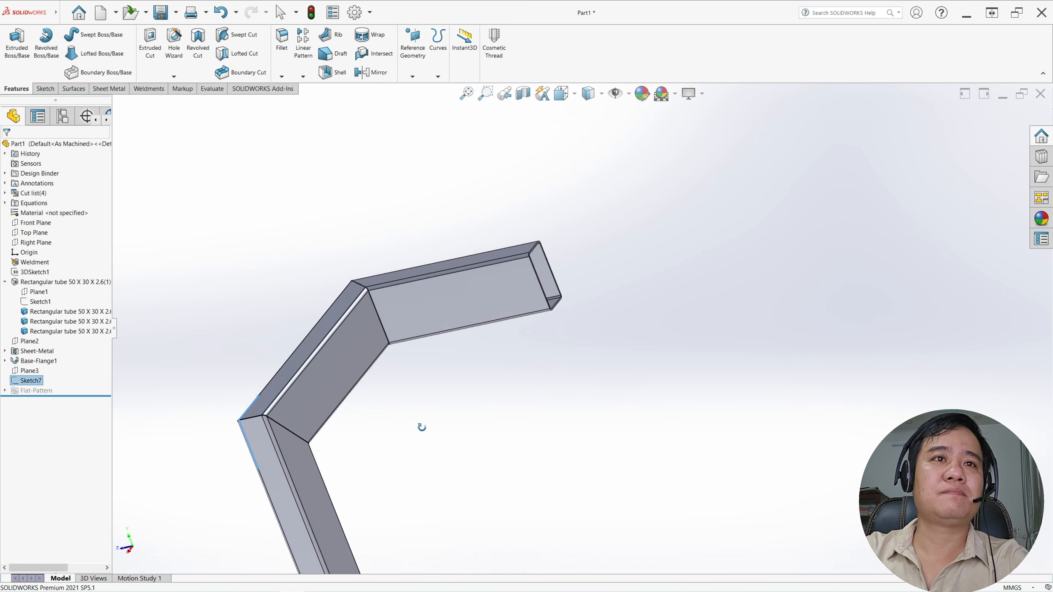
# Create a base flange from the second corner sketch, using Up To Vertex and the vertex at the far end of the mitre's outer edge
pyautogui.moveTo(313, 347); pyautogui.dragTo(408, 220, button='middle')
pyautogui.scroll(3, 440, 433)
pyautogui.moveTo(440, 433); pyautogui.dragTo(514, 399, button='middle')
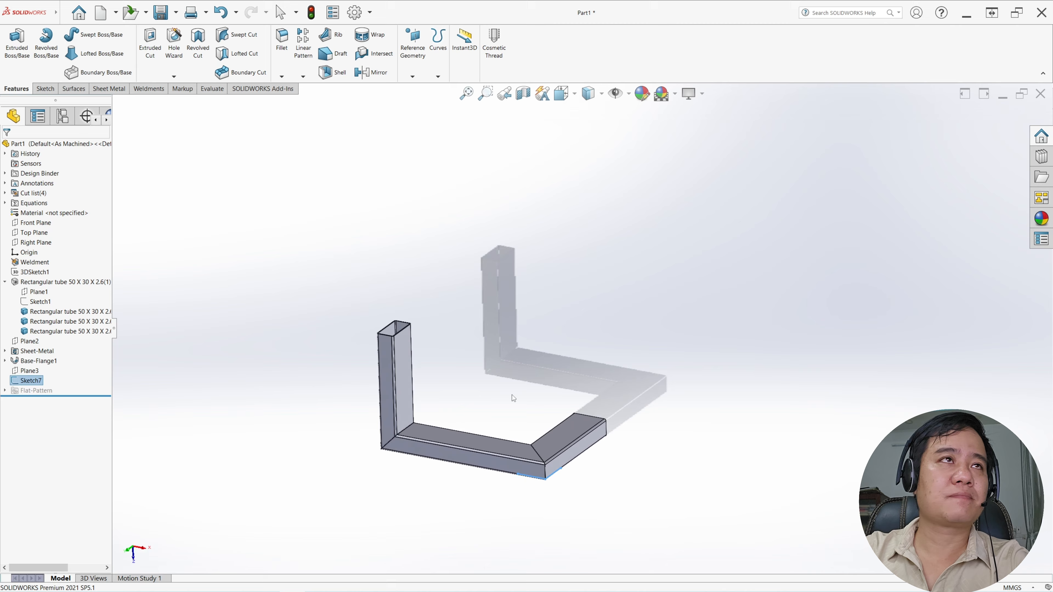
pyautogui.click(109, 88)
pyautogui.scroll(2, 582, 331)
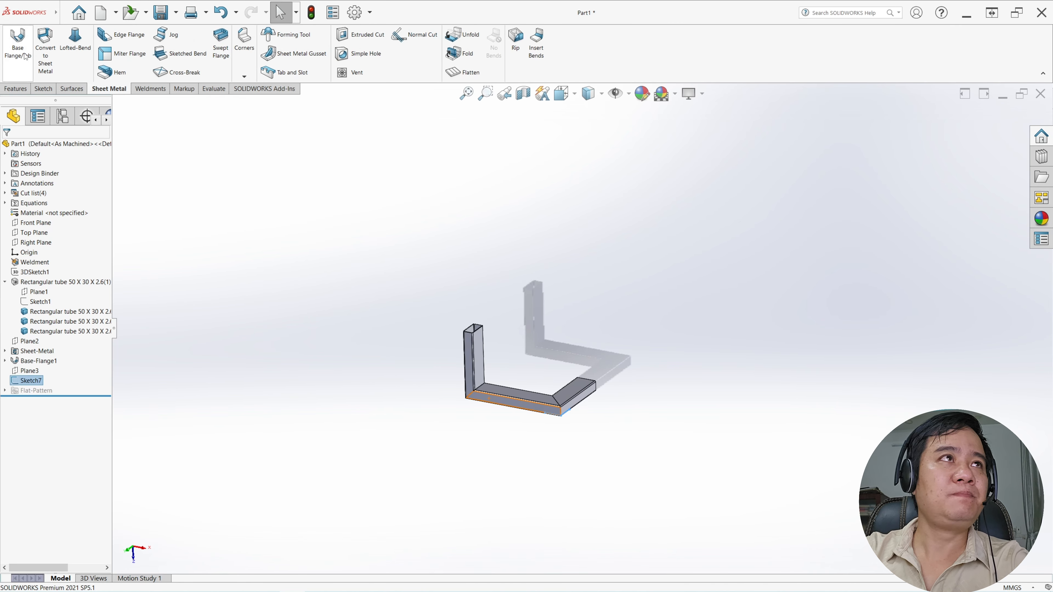
pyautogui.click(17, 49)
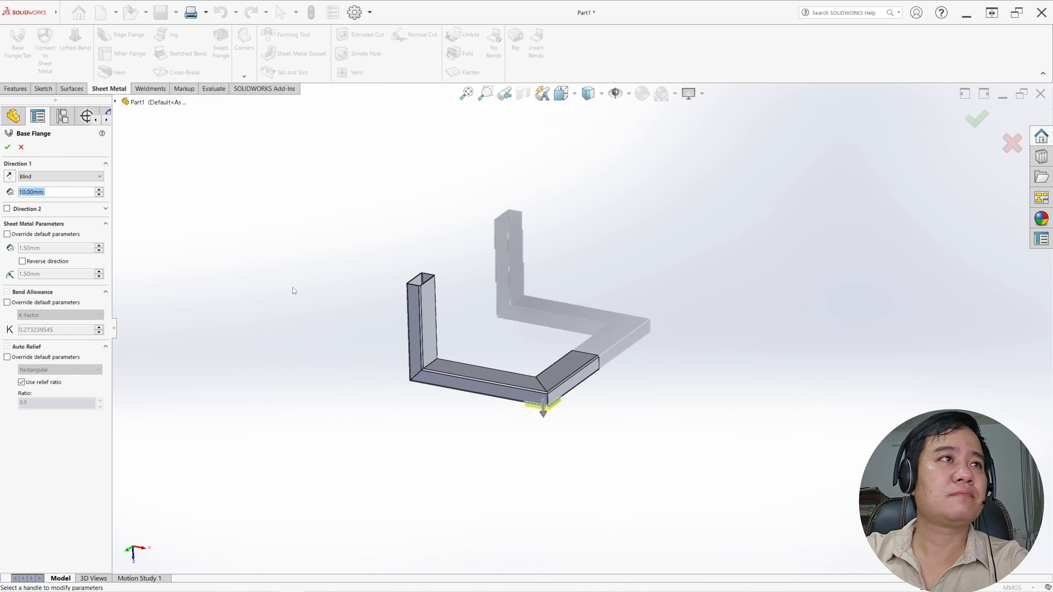
pyautogui.click(50, 177)
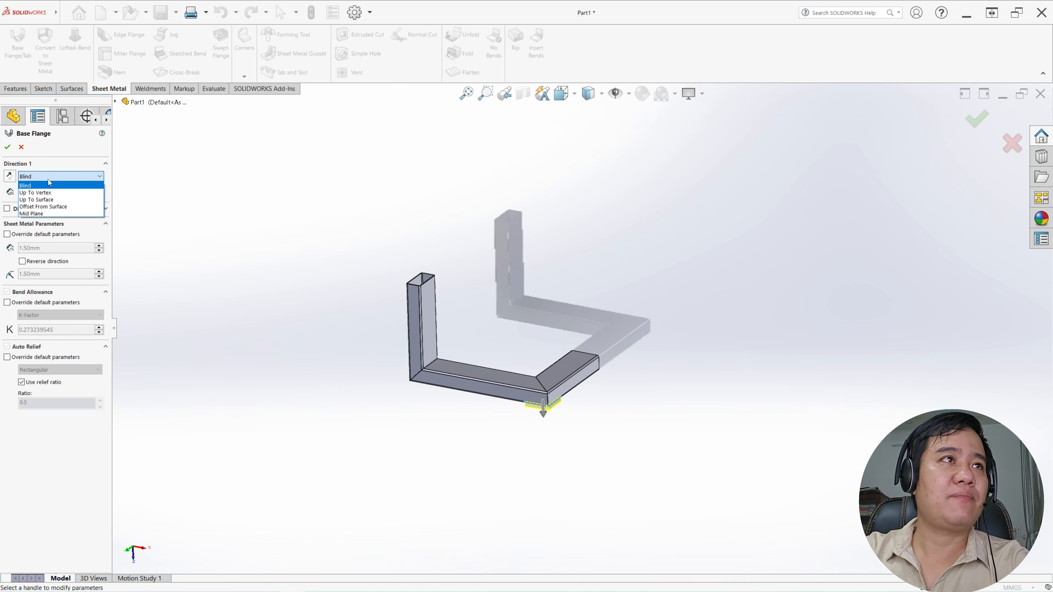
pyautogui.click(53, 194)
pyautogui.scroll(-8, 549, 362)
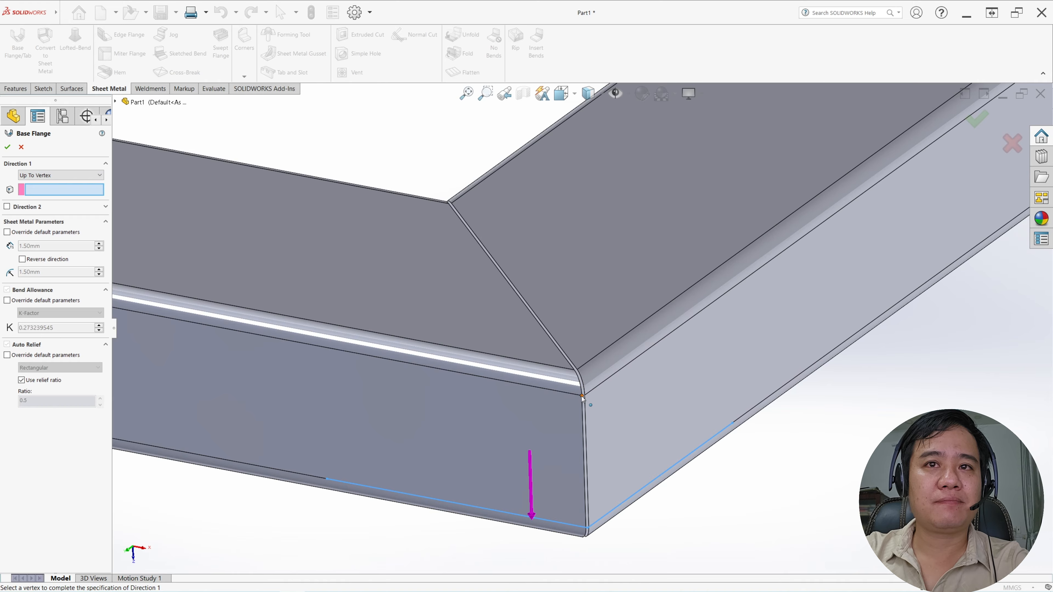
pyautogui.click(582, 395)
pyautogui.scroll(1, 584, 398)
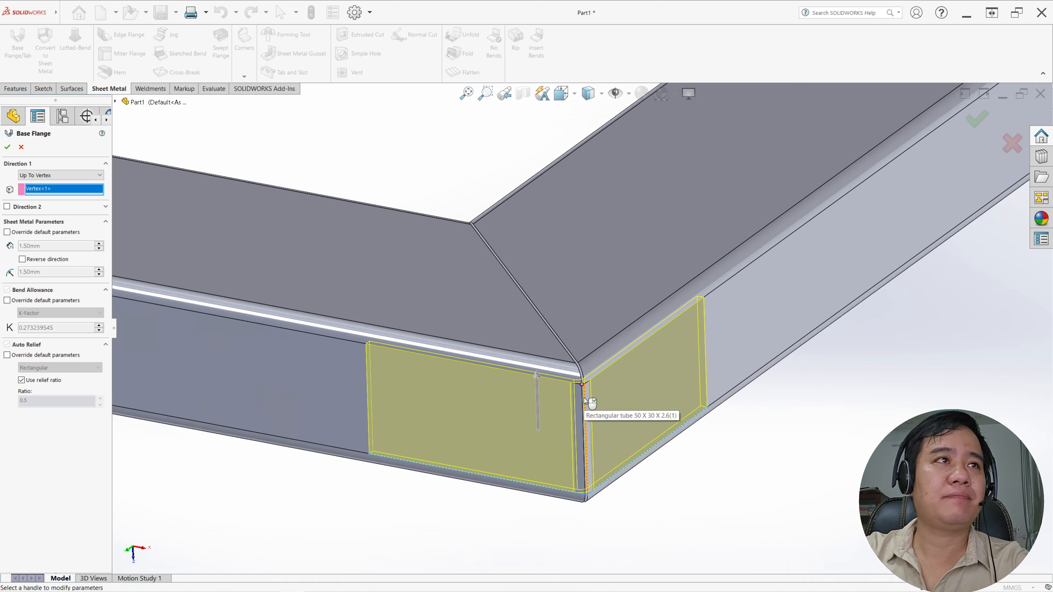
pyautogui.moveTo(585, 397); pyautogui.dragTo(579, 208, button='middle')
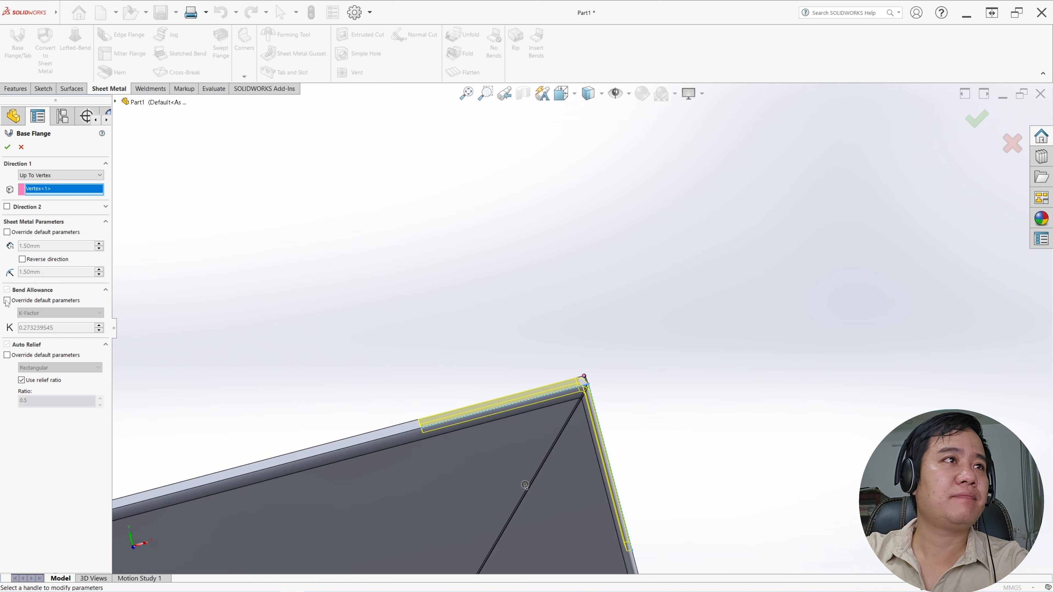
pyautogui.click(8, 149)
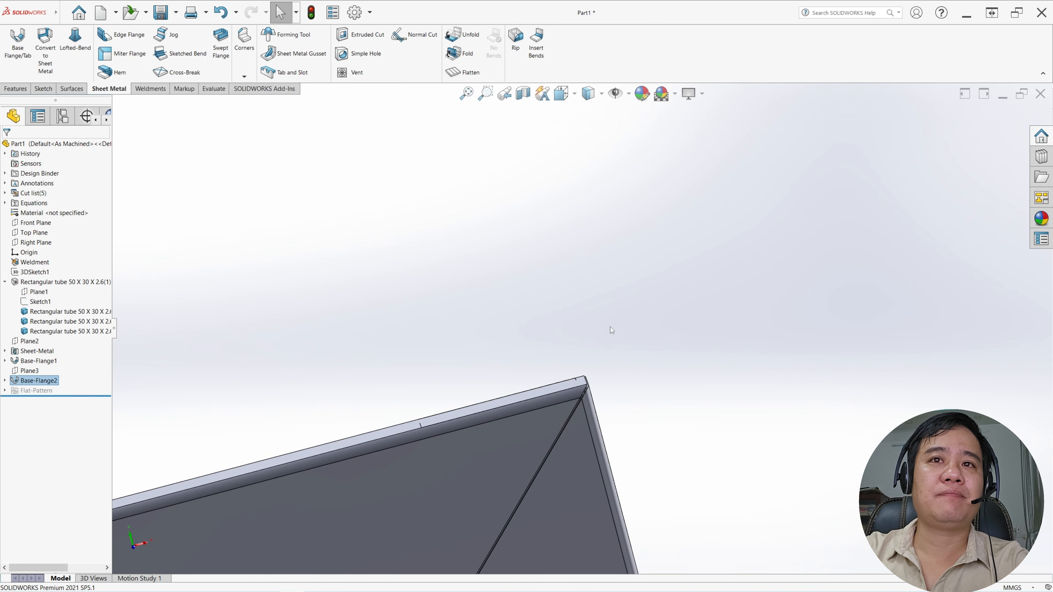
# Examine both flanged mitre corners and the gap where the tubes and flange meet at the first mitre
pyautogui.scroll(5, 610, 327)
pyautogui.moveTo(607, 332); pyautogui.dragTo(654, 451, button='middle')
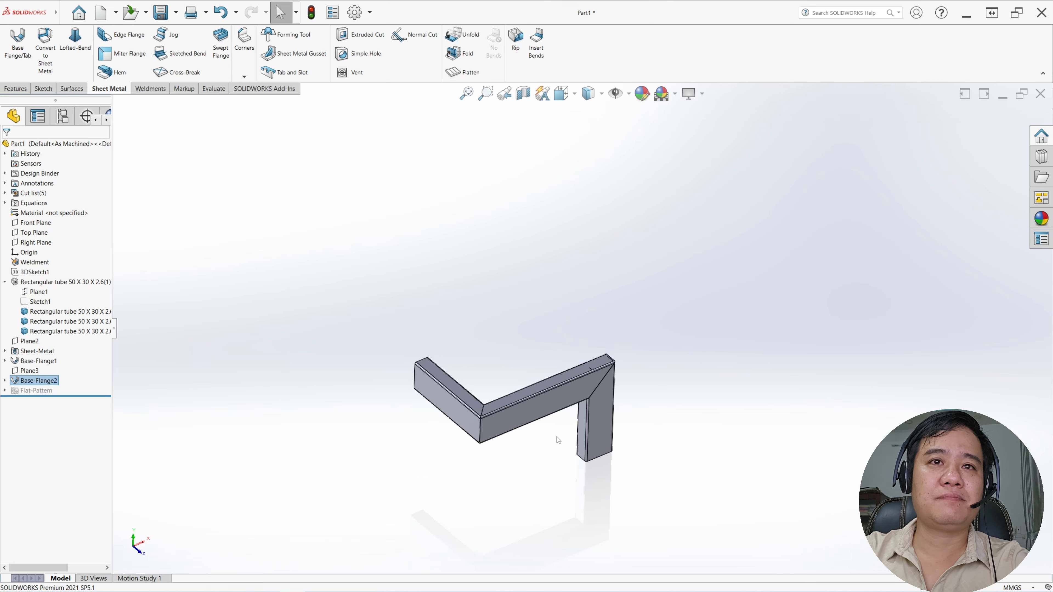
pyautogui.scroll(-1, 557, 437)
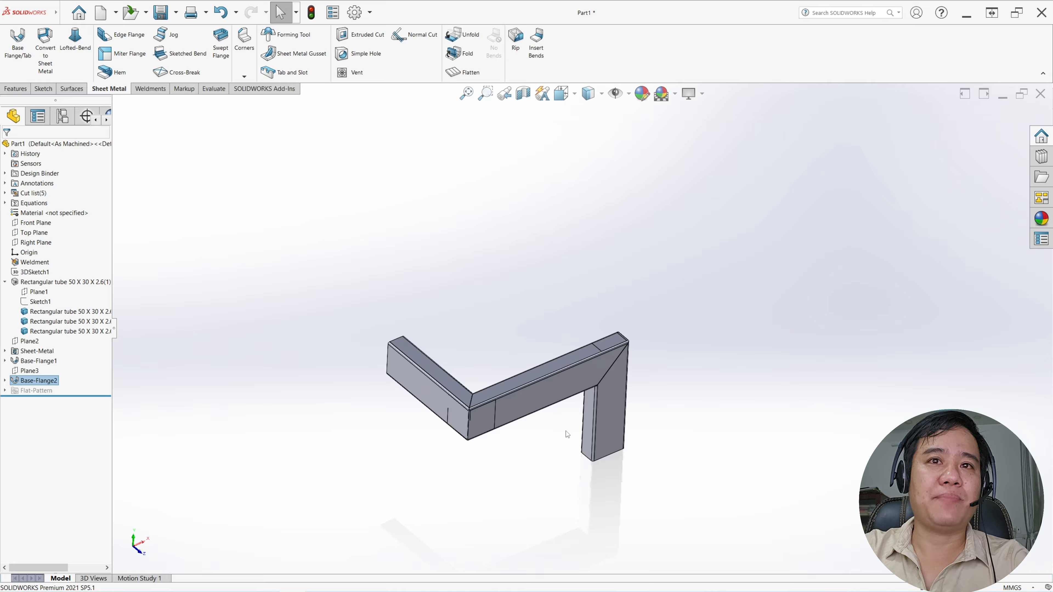
pyautogui.scroll(-6, 501, 400)
pyautogui.moveTo(476, 390); pyautogui.dragTo(477, 437, button='middle')
pyautogui.scroll(-3, 494, 386)
pyautogui.scroll(-7, 463, 400)
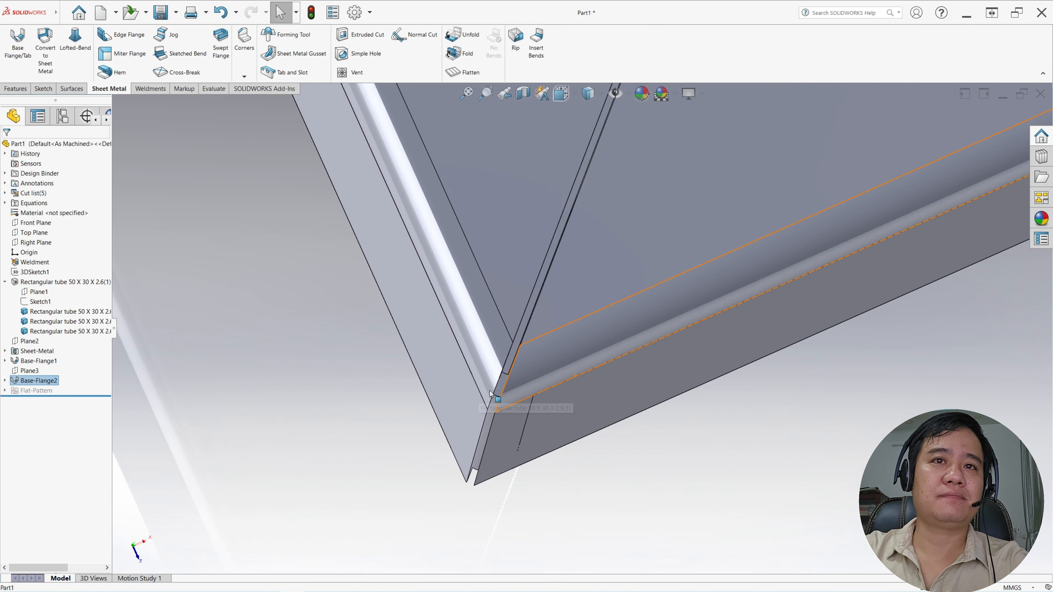
pyautogui.scroll(8, 696, 355)
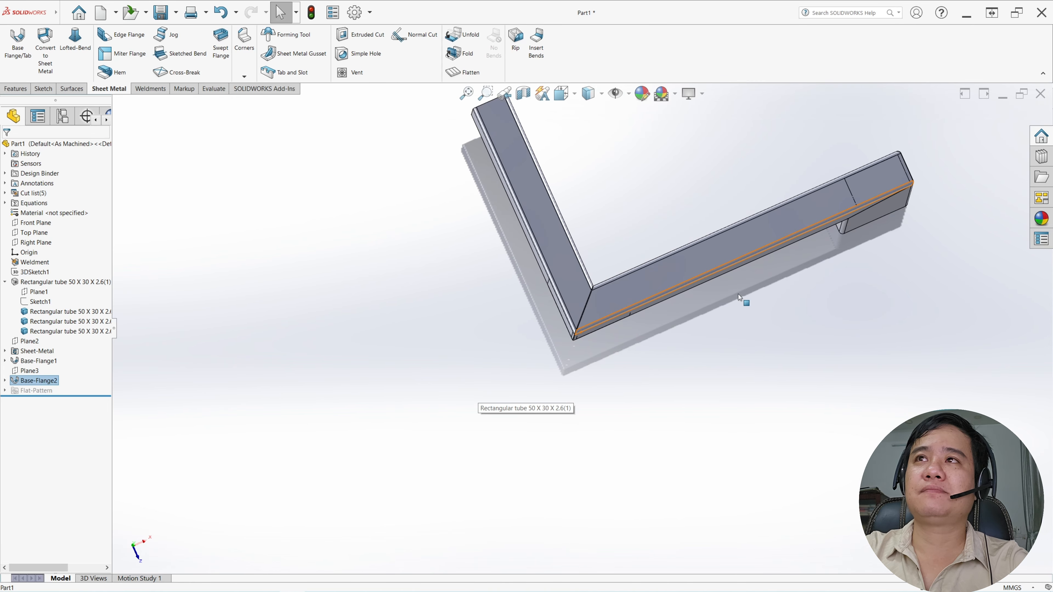
pyautogui.scroll(-3, 620, 297)
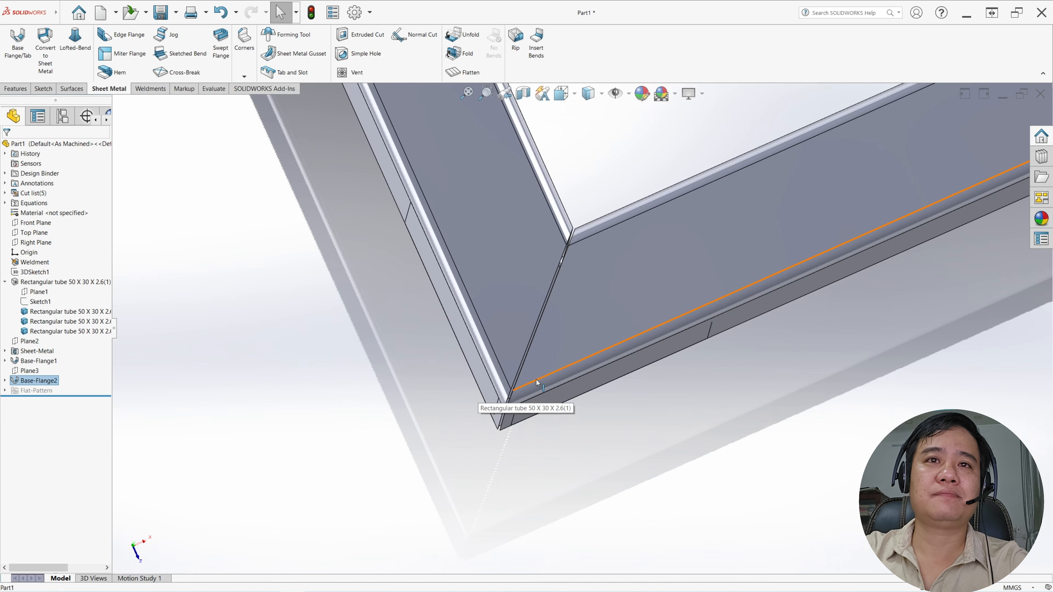
pyautogui.scroll(-3, 537, 391)
pyautogui.moveTo(538, 392); pyautogui.dragTo(512, 363, button='middle')
pyautogui.scroll(2, 549, 286)
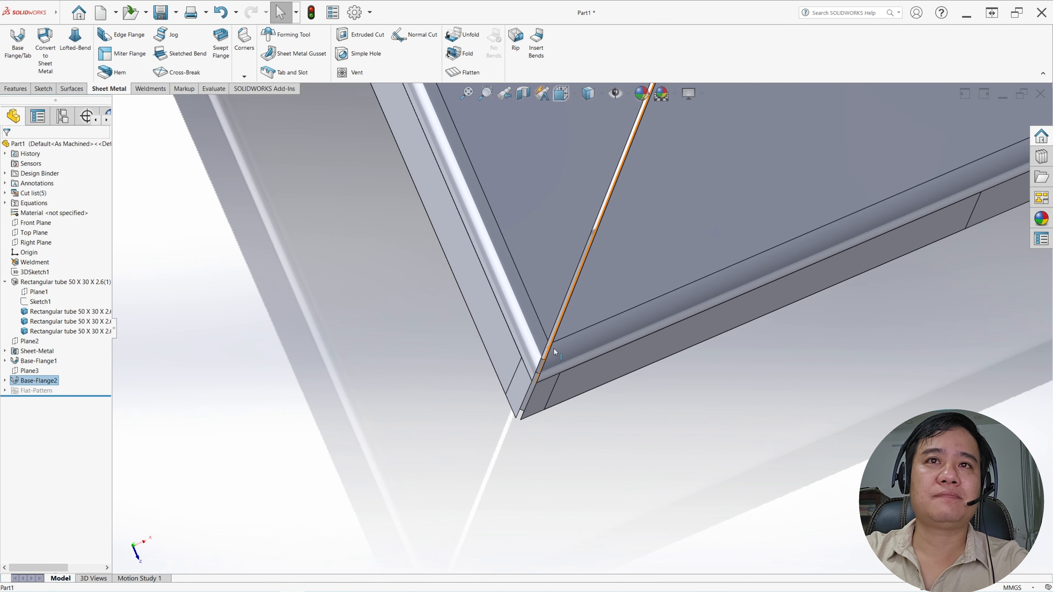
# Start a sketch on the tube's flat face at the first mitre and convert the outline of the flange bend's end face into it
pyautogui.click(550, 285)
pyautogui.click(586, 258)
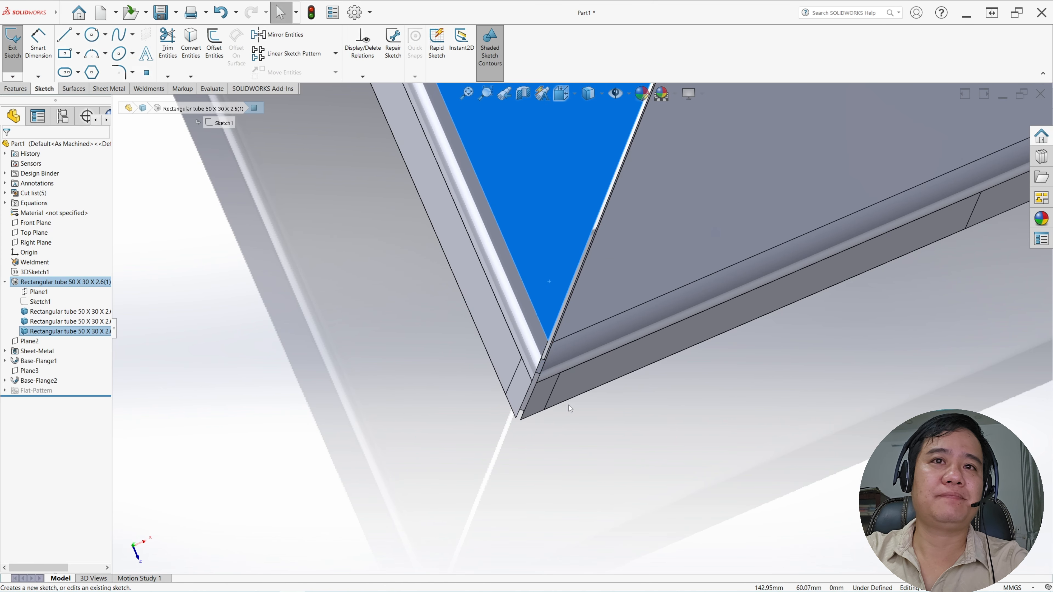
pyautogui.scroll(-5, 366, 475)
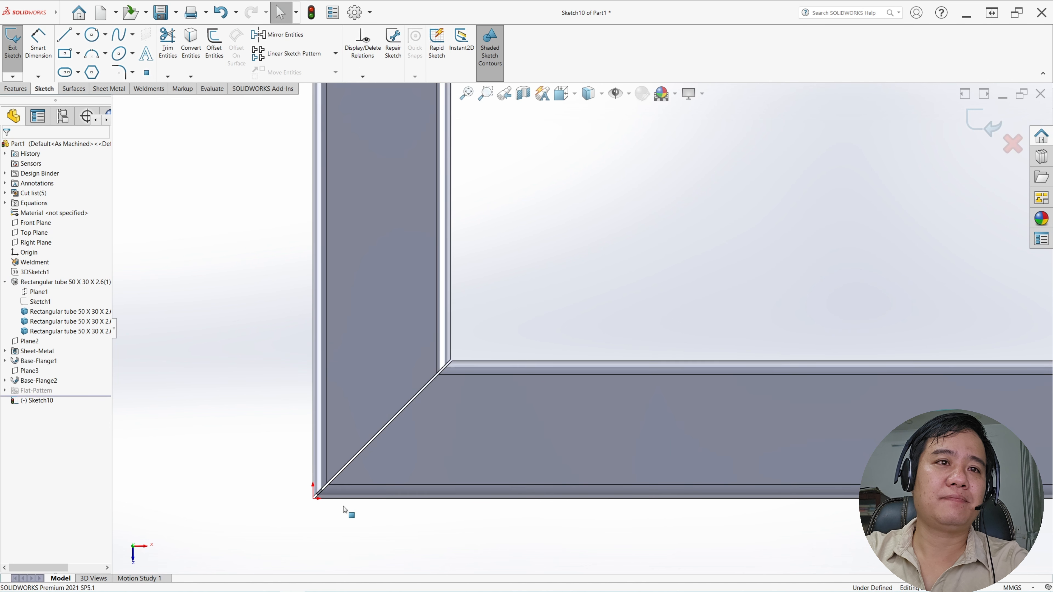
pyautogui.click(368, 434)
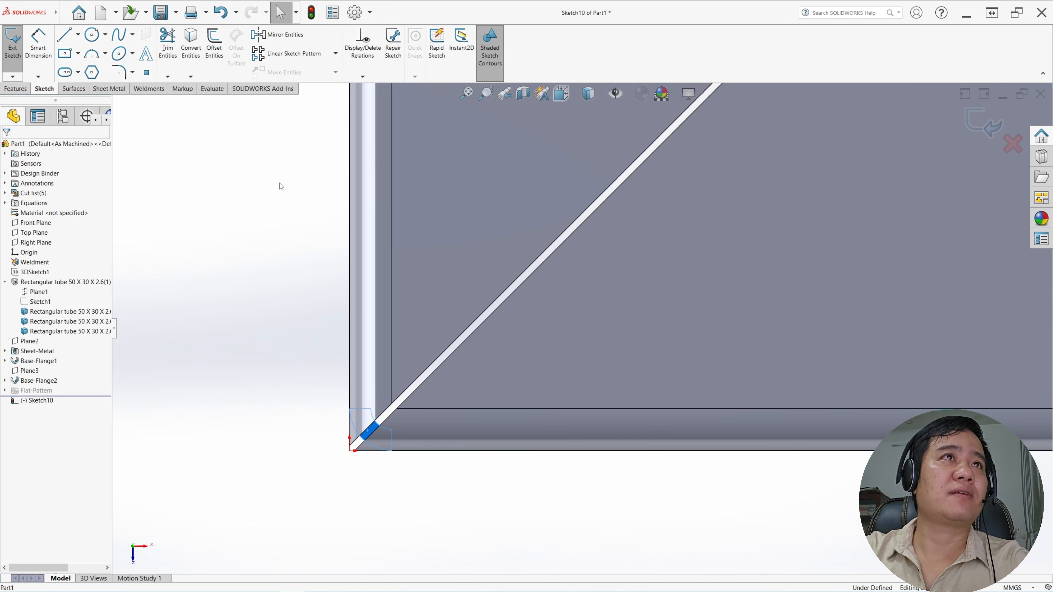
pyautogui.click(191, 42)
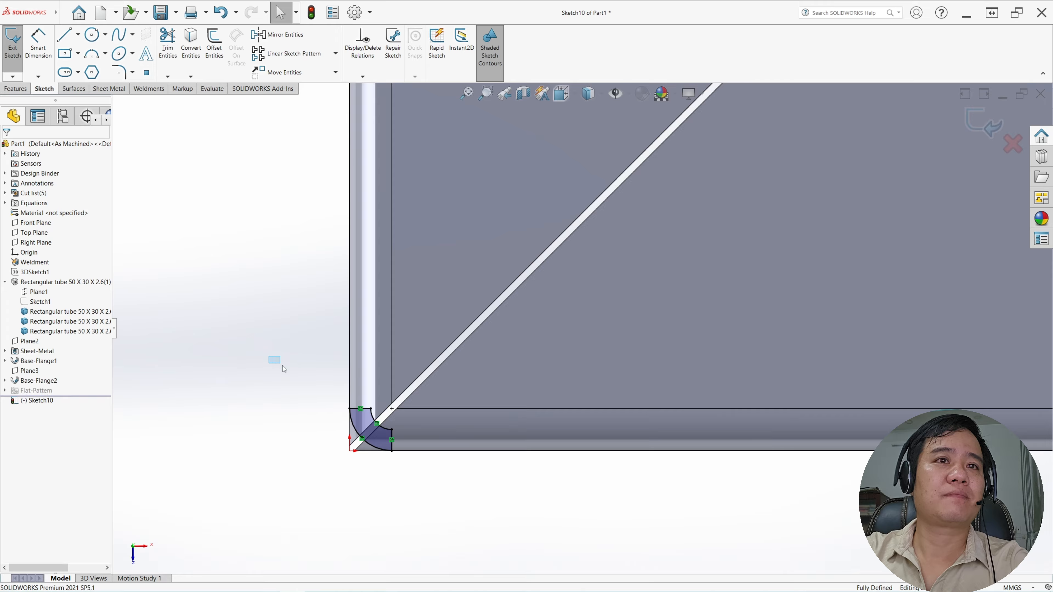
# Turn the converted bend outline into construction geometry
pyautogui.moveTo(283, 366); pyautogui.dragTo(413, 482)
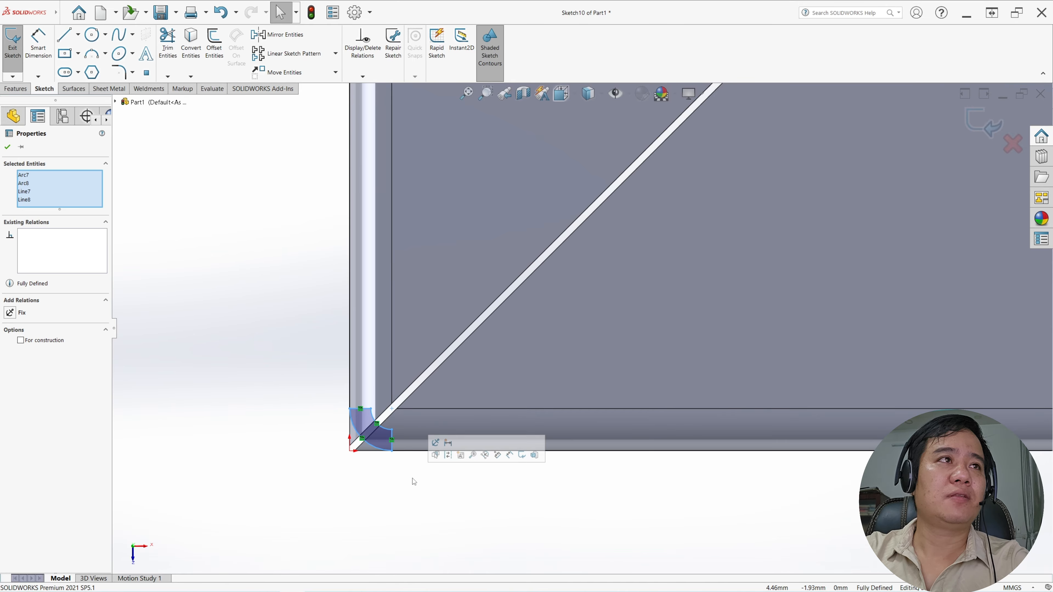
pyautogui.click(20, 341)
pyautogui.click(7, 147)
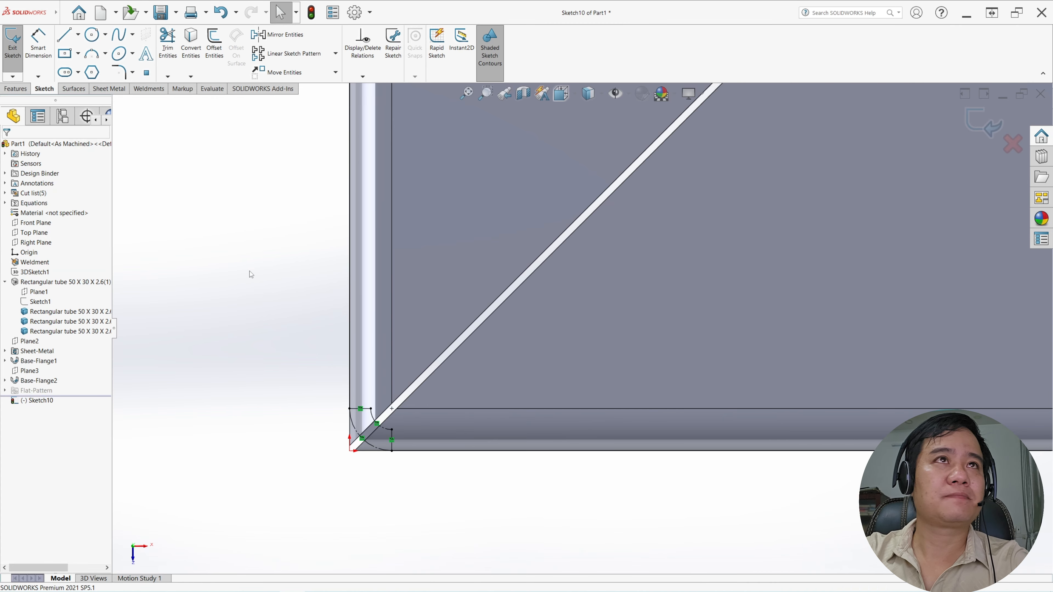
# Offset the two straight end lines of the bend outline by 0.5 mm, away from the bend
pyautogui.click(214, 46)
pyautogui.write('0')
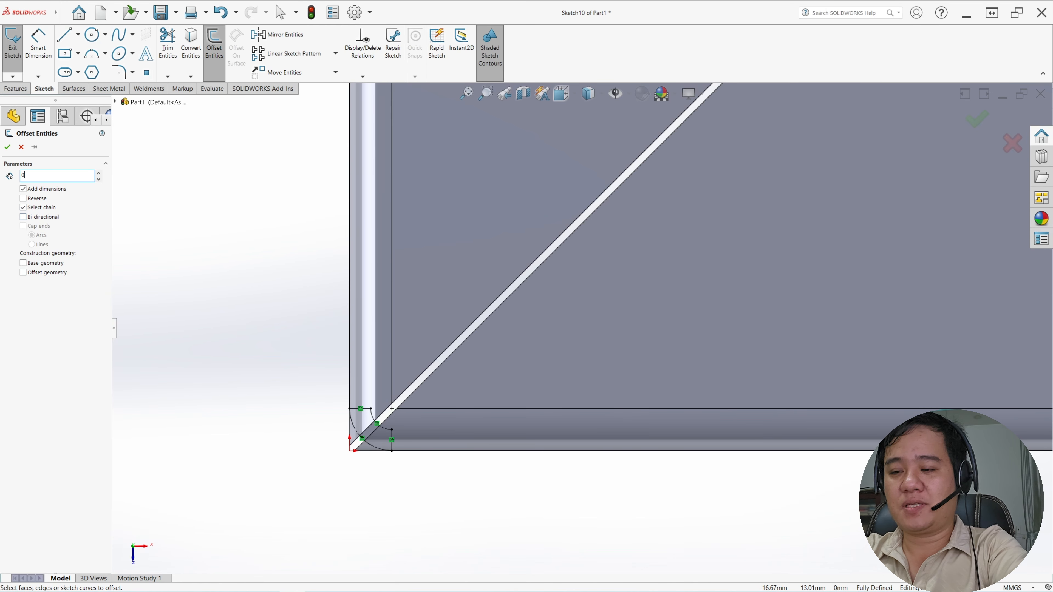
pyautogui.write('.5')
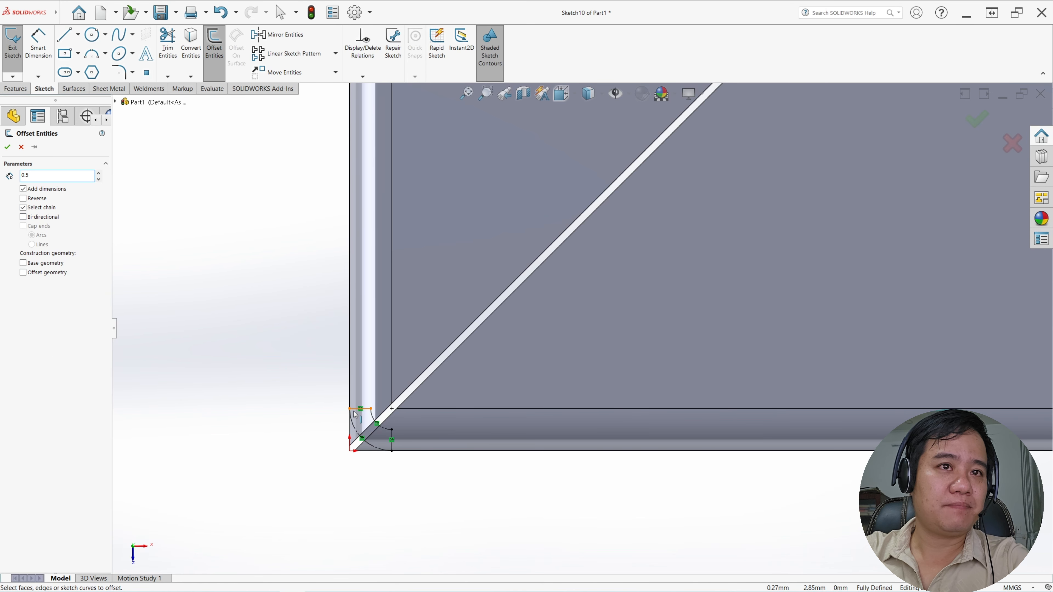
pyautogui.click(354, 412)
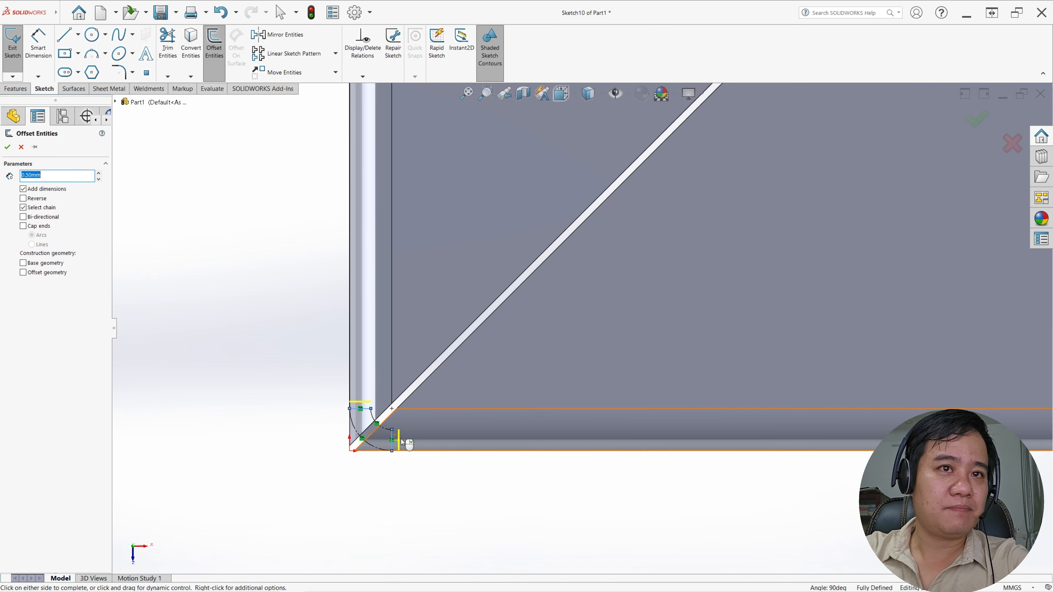
pyautogui.click(403, 475)
pyautogui.scroll(-1, 409, 465)
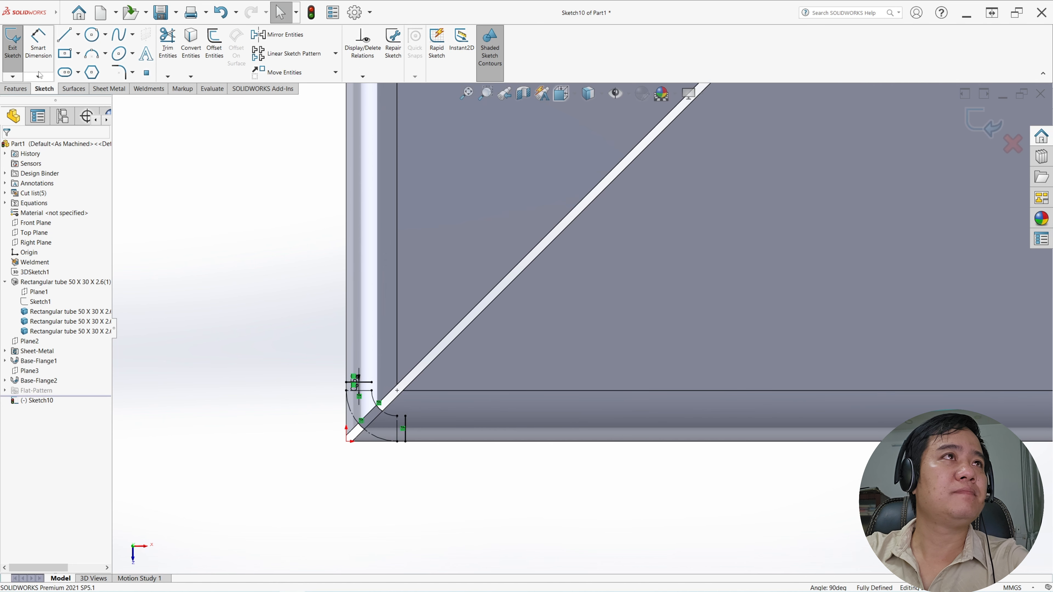
# Draw lines joining the ends of the two offset lines into a closed profile around the first mitre corner
pyautogui.click(65, 36)
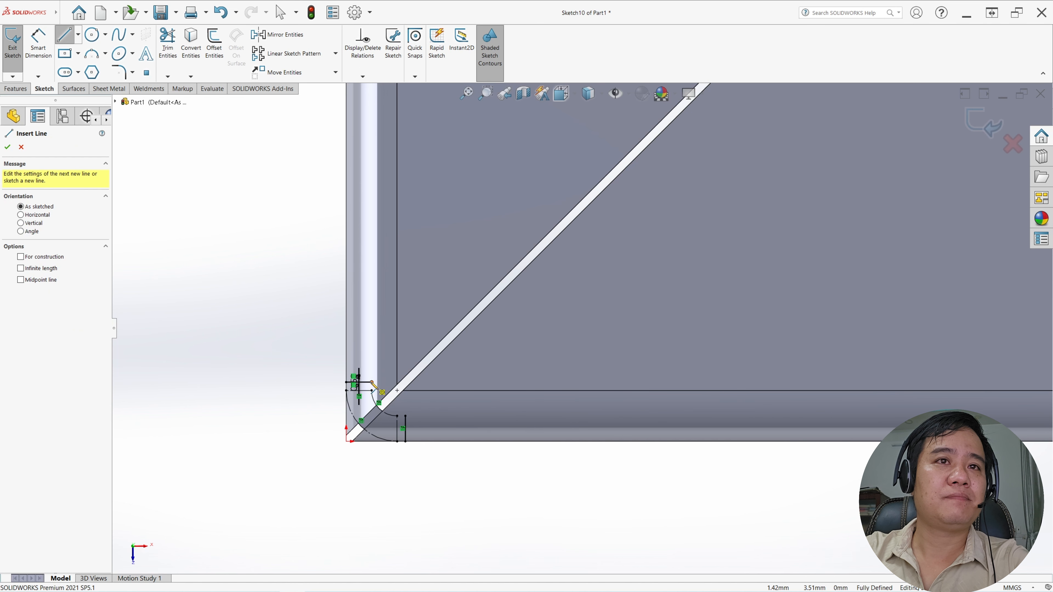
pyautogui.click(372, 390)
pyautogui.scroll(-3, 372, 391)
pyautogui.click(482, 409)
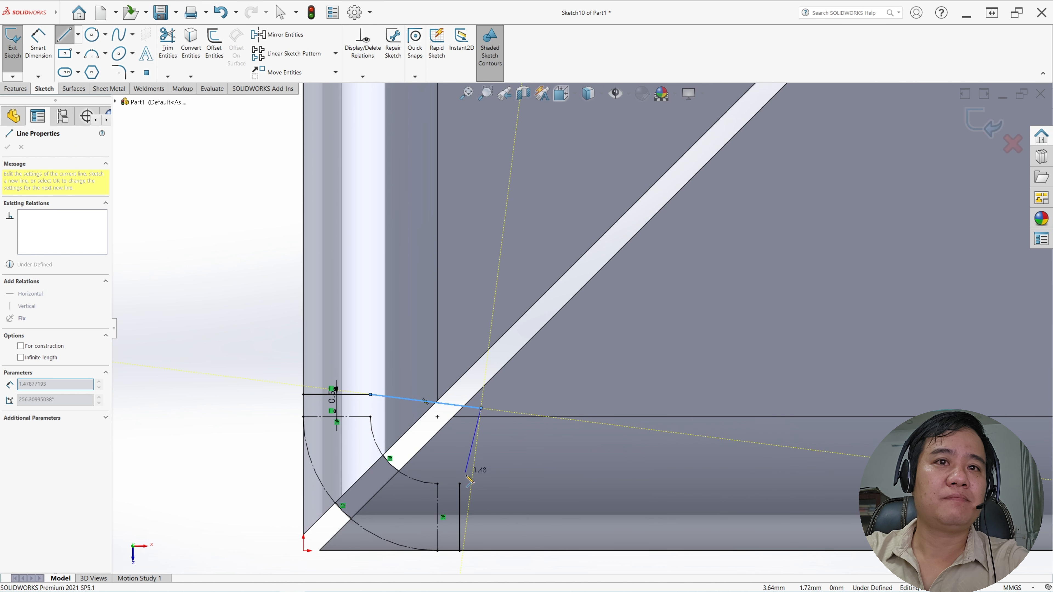
pyautogui.scroll(3, 498, 458)
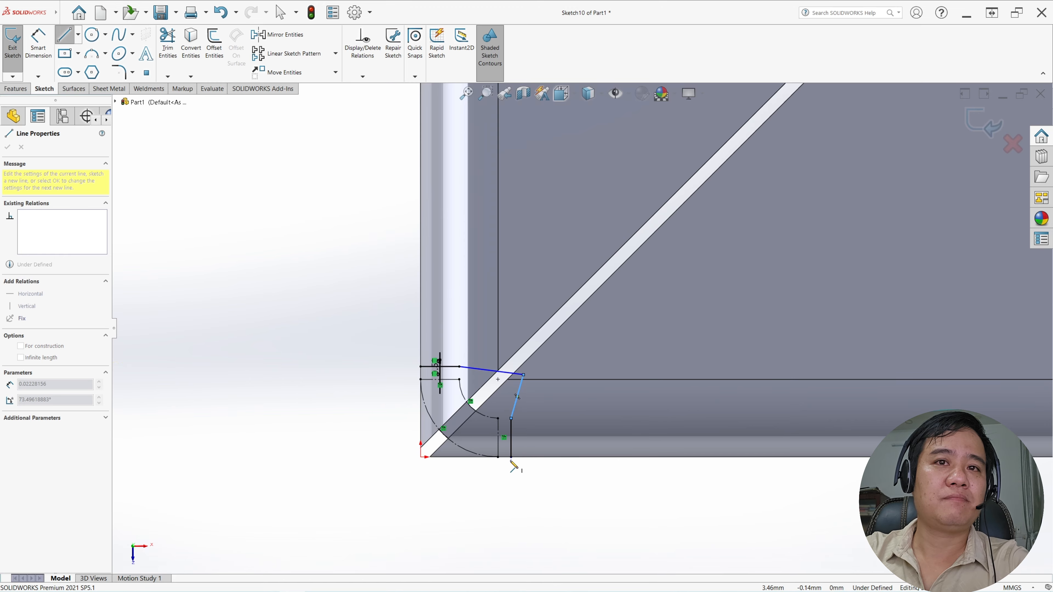
pyautogui.click(512, 457)
pyautogui.click(393, 469)
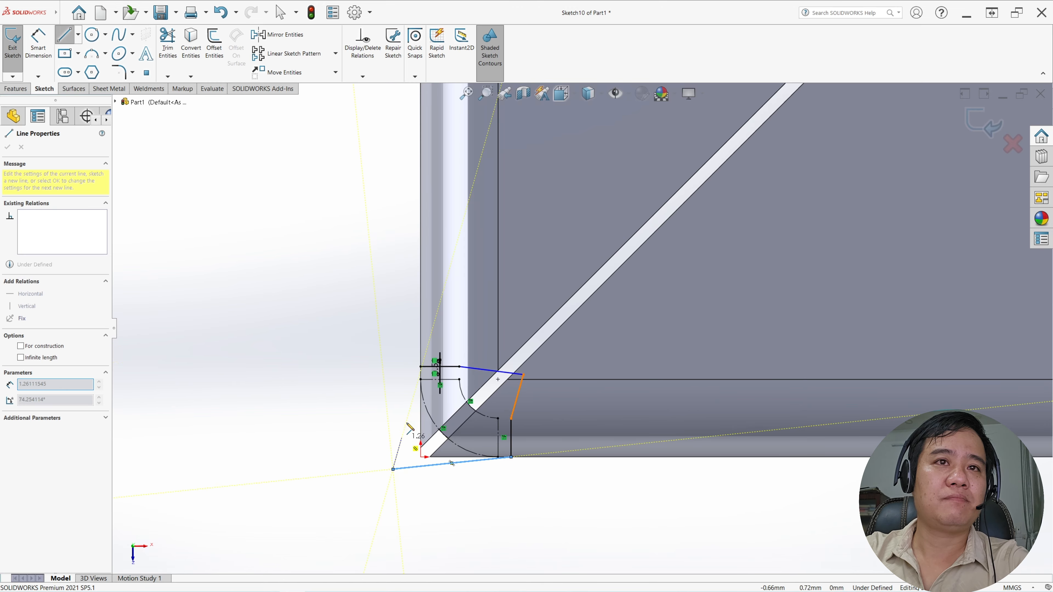
pyautogui.click(421, 367)
pyautogui.press('Escape')
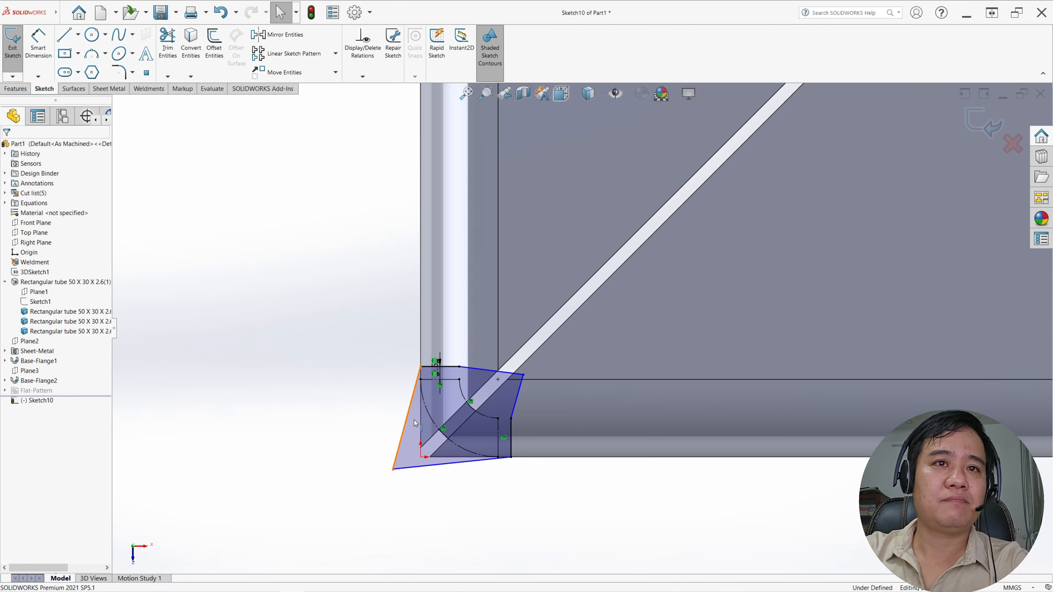
# Make the two outer lines of the corner profile collinear with the tubes' outer edges
pyautogui.click(415, 422)
pyautogui.keyDown('ctrl'); pyautogui.click(420, 425); pyautogui.keyUp('ctrl')
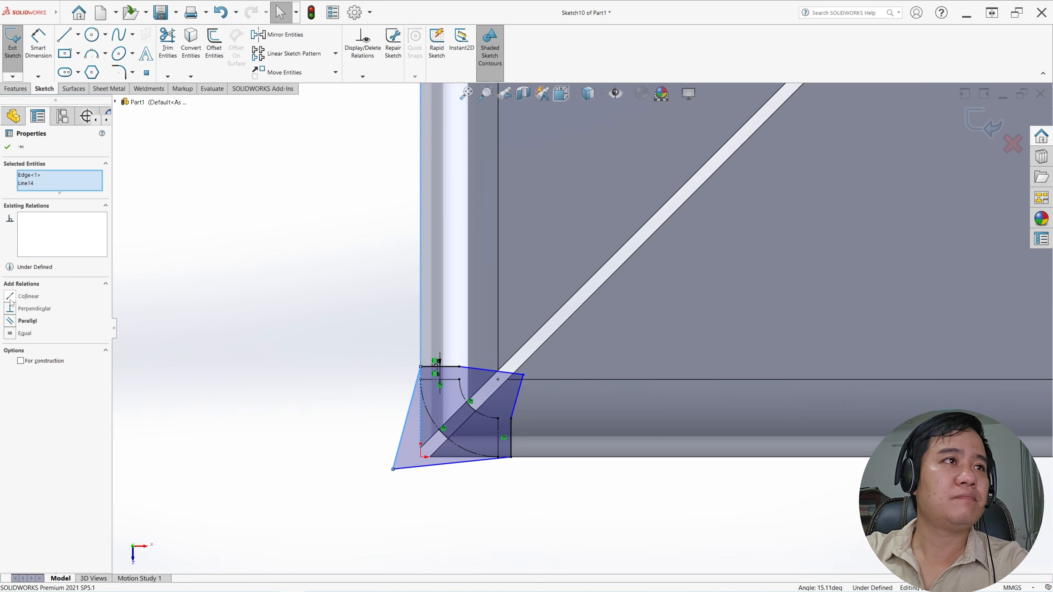
pyautogui.click(10, 299)
pyautogui.press('Escape')
pyautogui.click(455, 468)
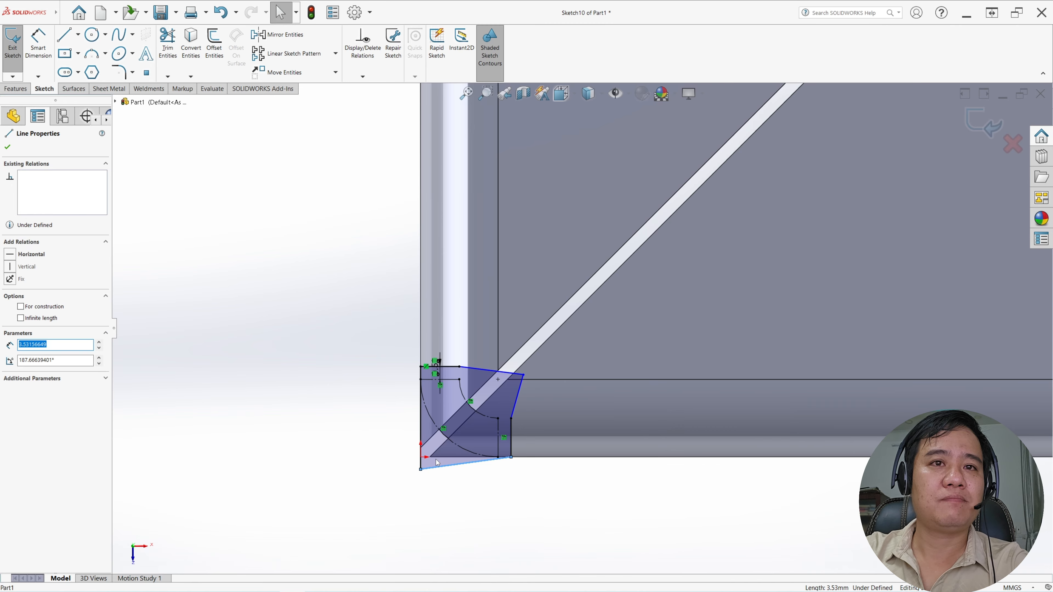
pyautogui.keyDown('ctrl'); pyautogui.click(438, 457); pyautogui.keyUp('ctrl')
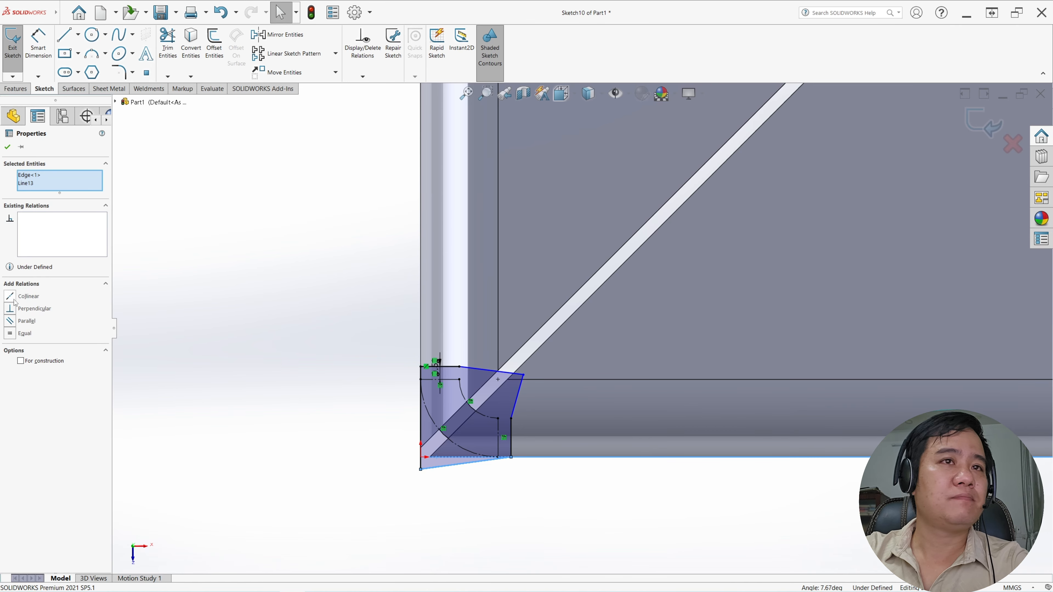
pyautogui.click(12, 299)
pyautogui.press('Escape')
# Make the two inner lines of the corner profile collinear with the adjoining 0.5 mm offset lines
pyautogui.click(451, 367)
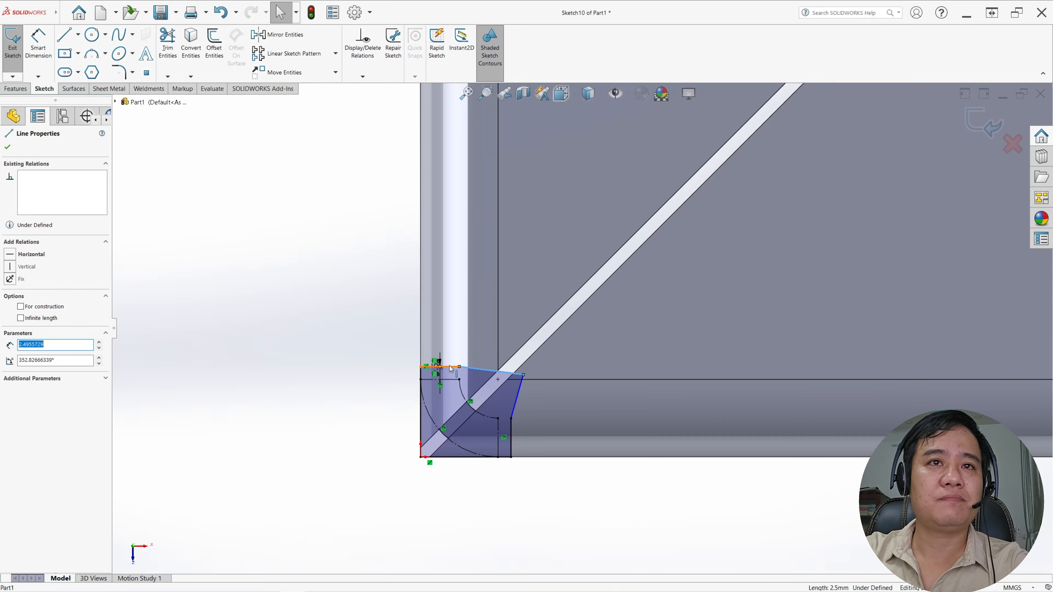
pyautogui.keyDown('ctrl'); pyautogui.click(451, 367); pyautogui.keyUp('ctrl')
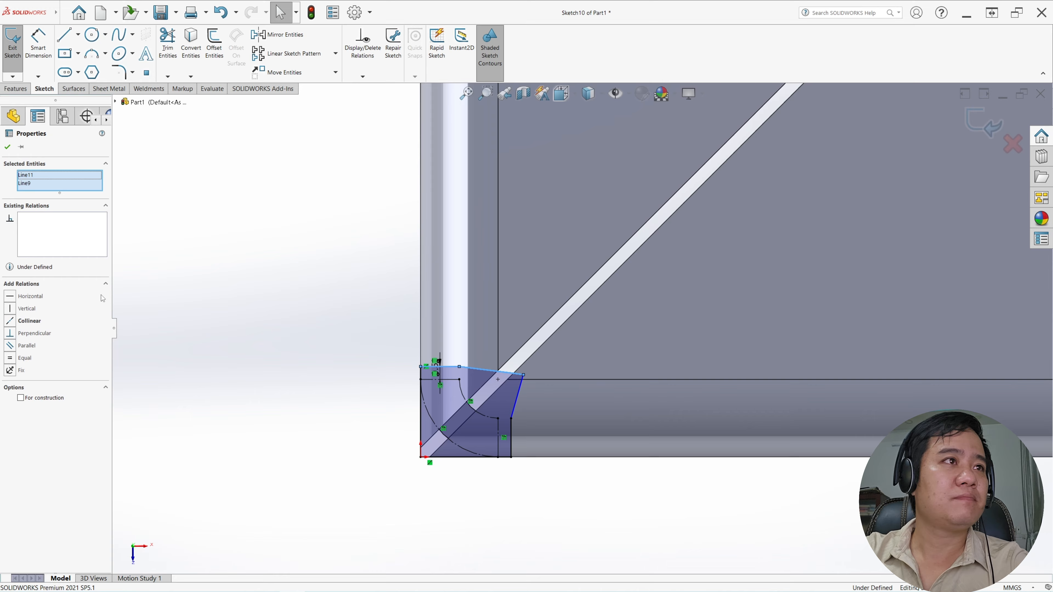
pyautogui.click(10, 321)
pyautogui.press('Escape')
pyautogui.click(518, 394)
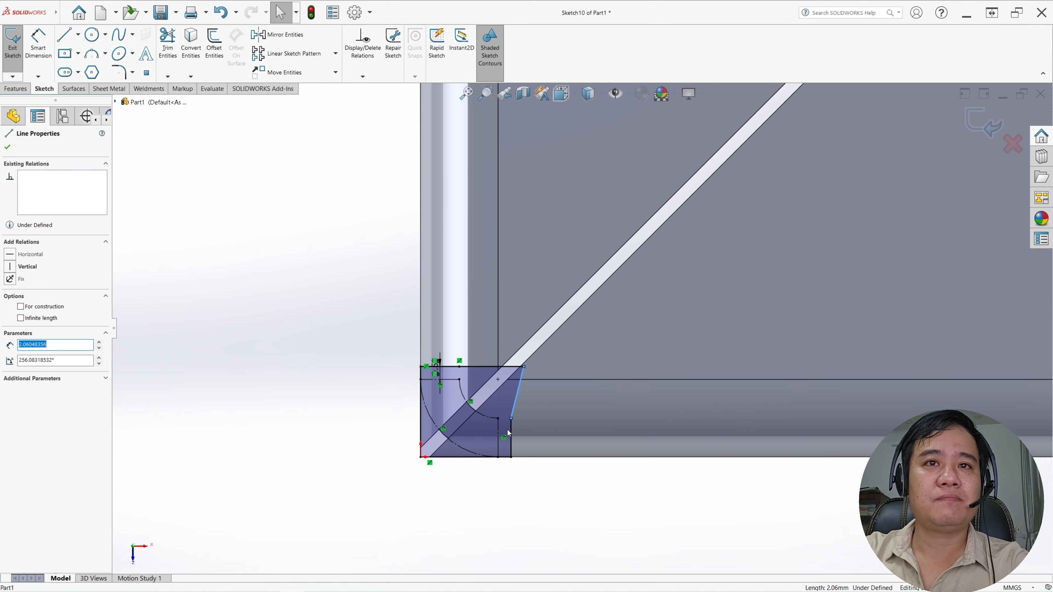
pyautogui.keyDown('ctrl'); pyautogui.click(512, 435); pyautogui.keyUp('ctrl')
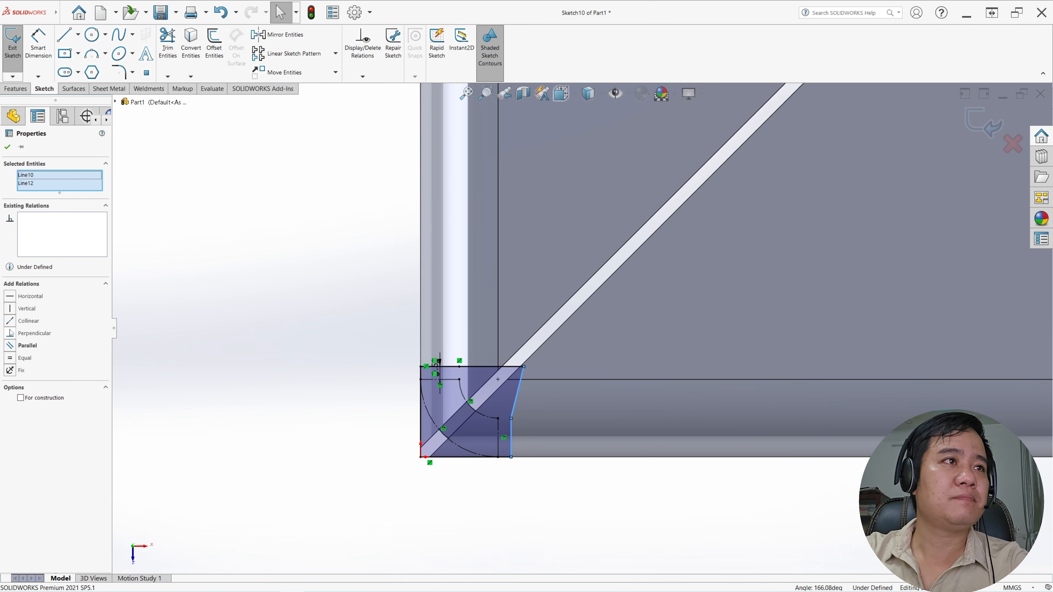
pyautogui.click(28, 320)
pyautogui.press('Escape')
# Finish the corner sketch and start an extruded cut from it with the end condition Through All
pyautogui.press('z')
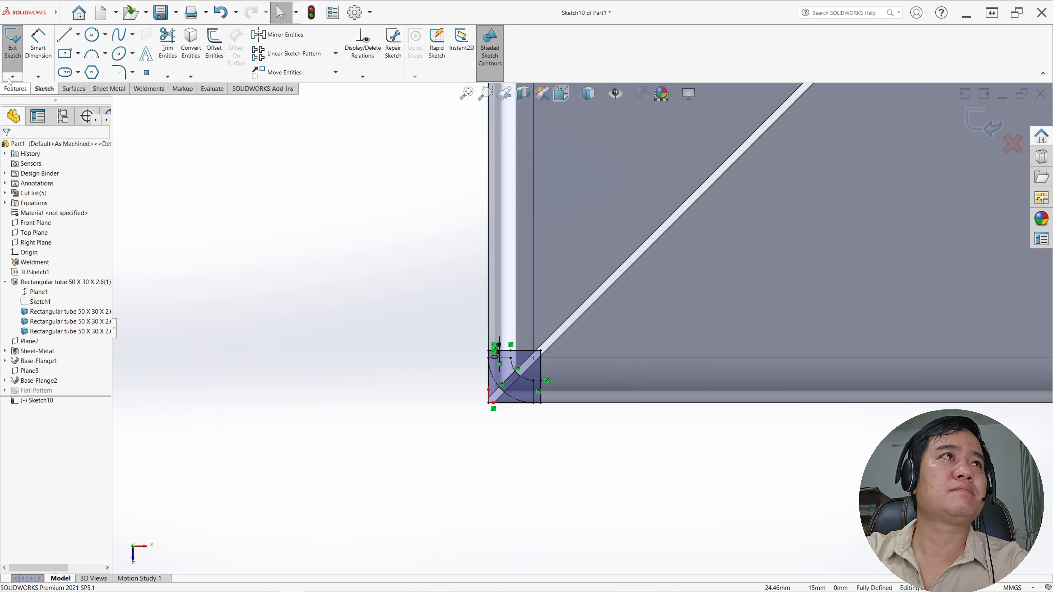
pyautogui.scroll(3, 606, 225)
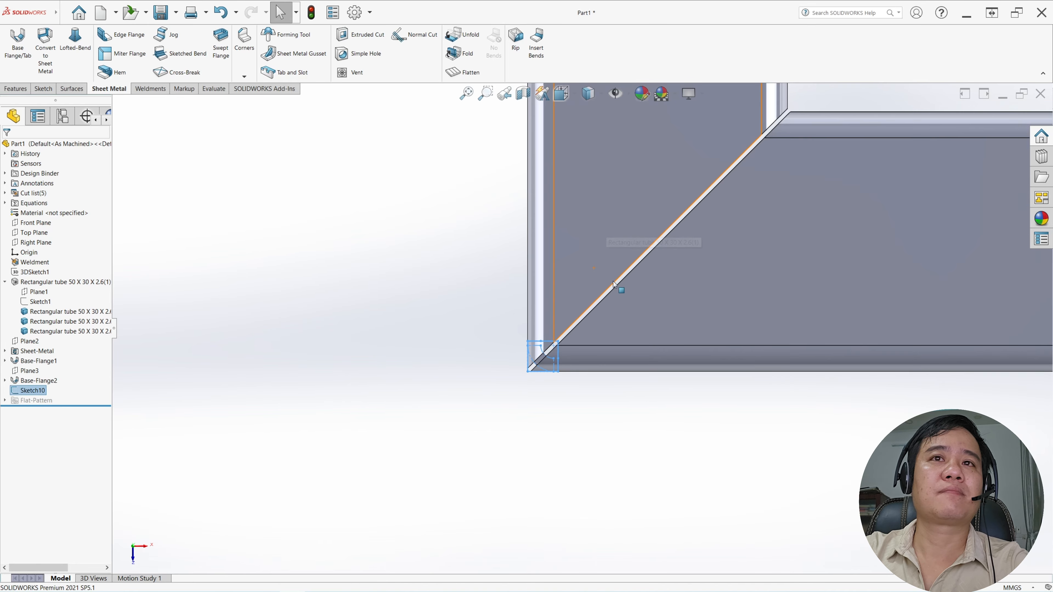
pyautogui.moveTo(613, 282); pyautogui.dragTo(518, 212, button='middle')
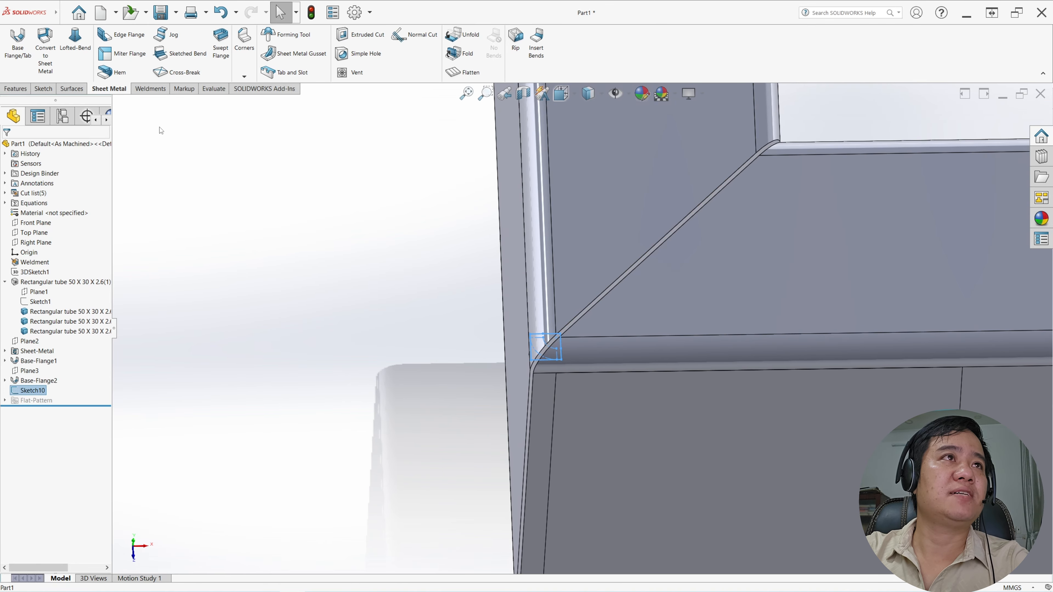
pyautogui.click(16, 89)
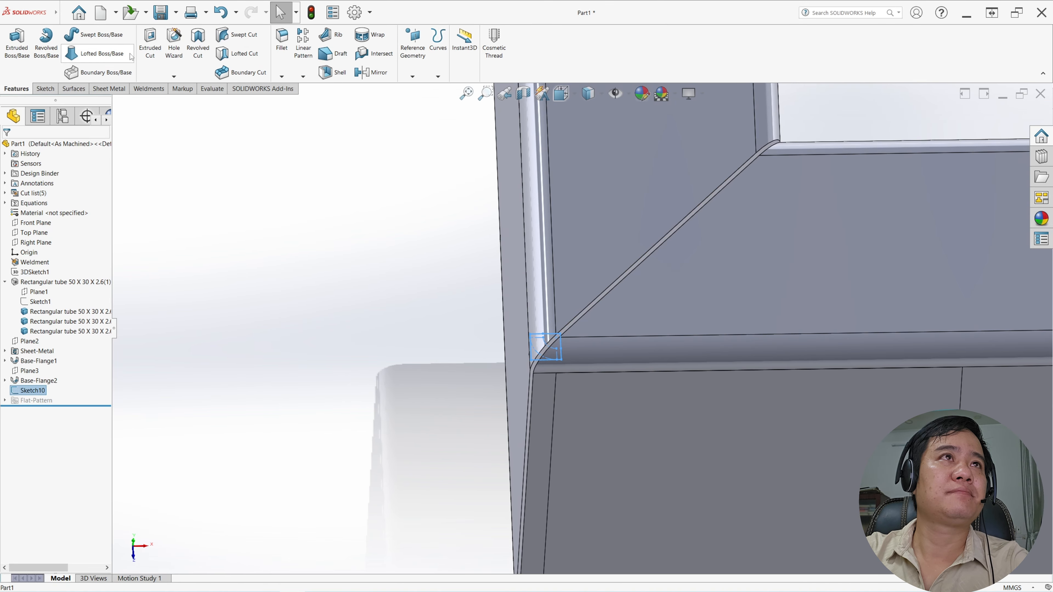
pyautogui.click(150, 47)
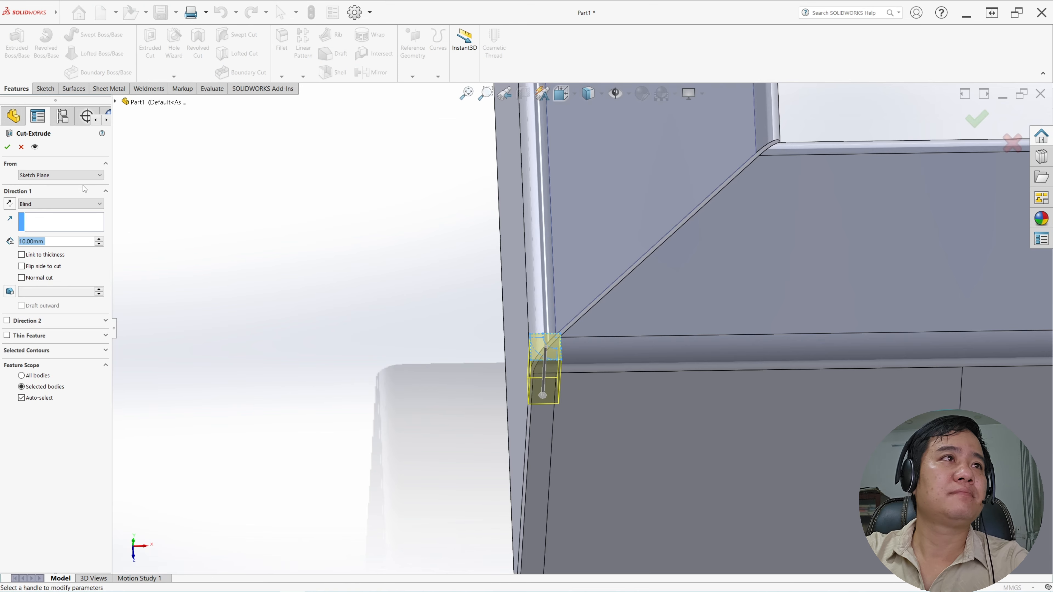
pyautogui.click(51, 204)
pyautogui.click(51, 219)
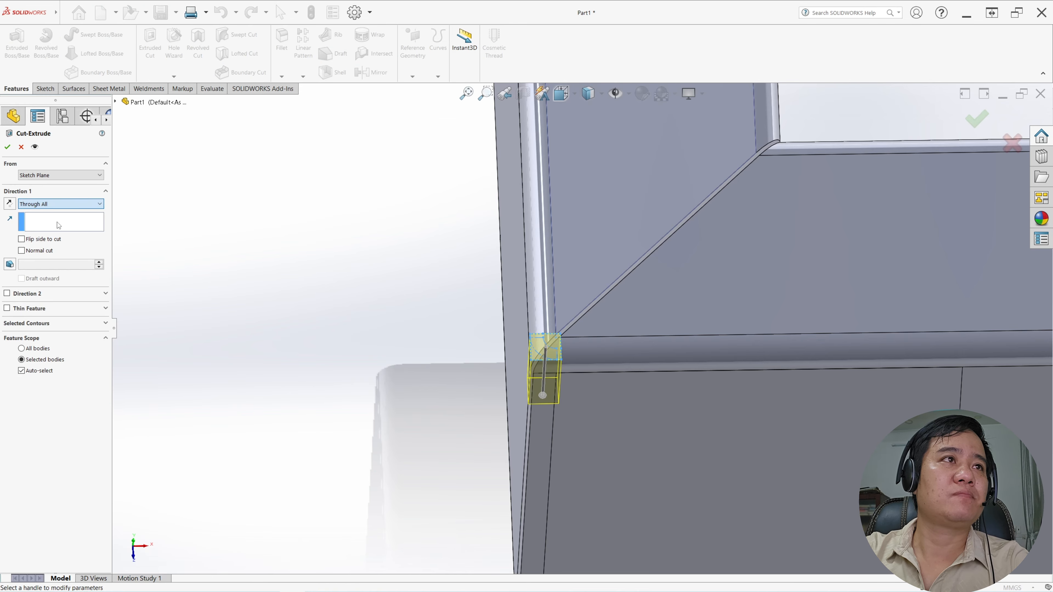
pyautogui.scroll(4, 734, 413)
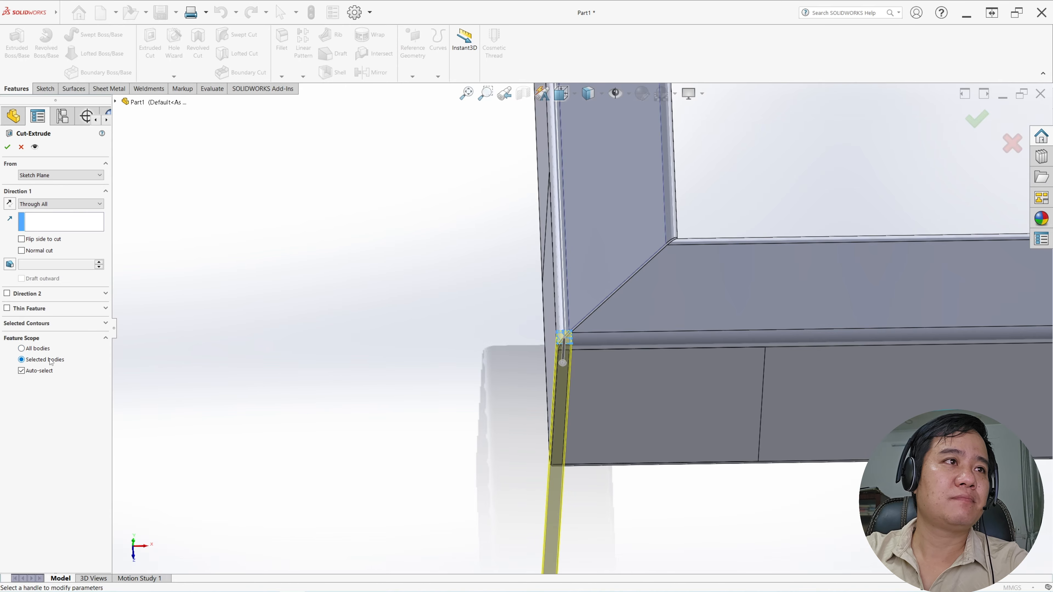
# Limit the cut to the two tube bodies that meet at the first mitre and complete it
pyautogui.click(22, 371)
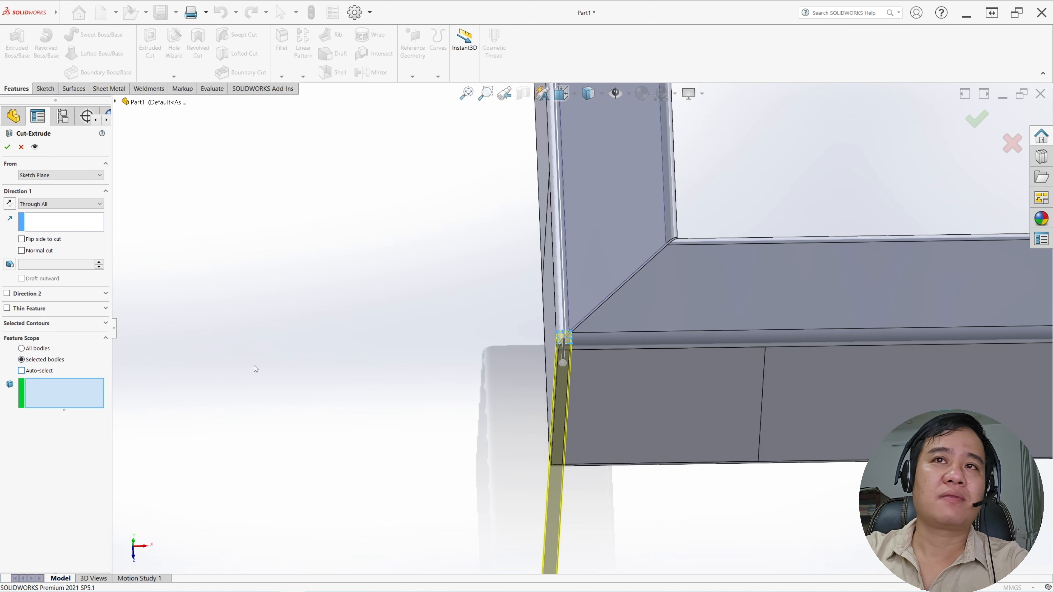
pyautogui.scroll(2, 539, 361)
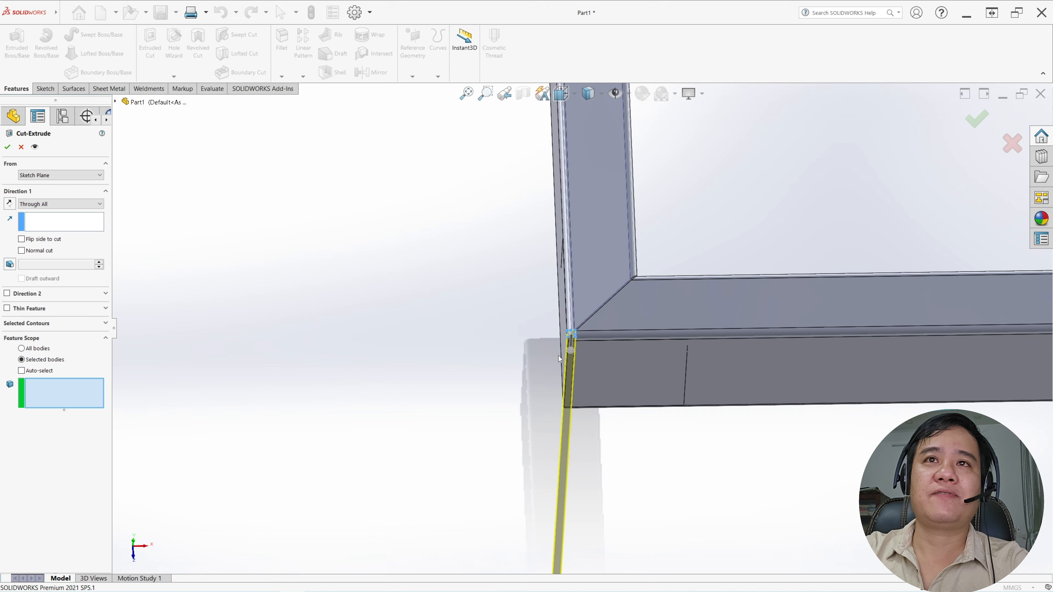
pyautogui.click(609, 216)
pyautogui.click(729, 306)
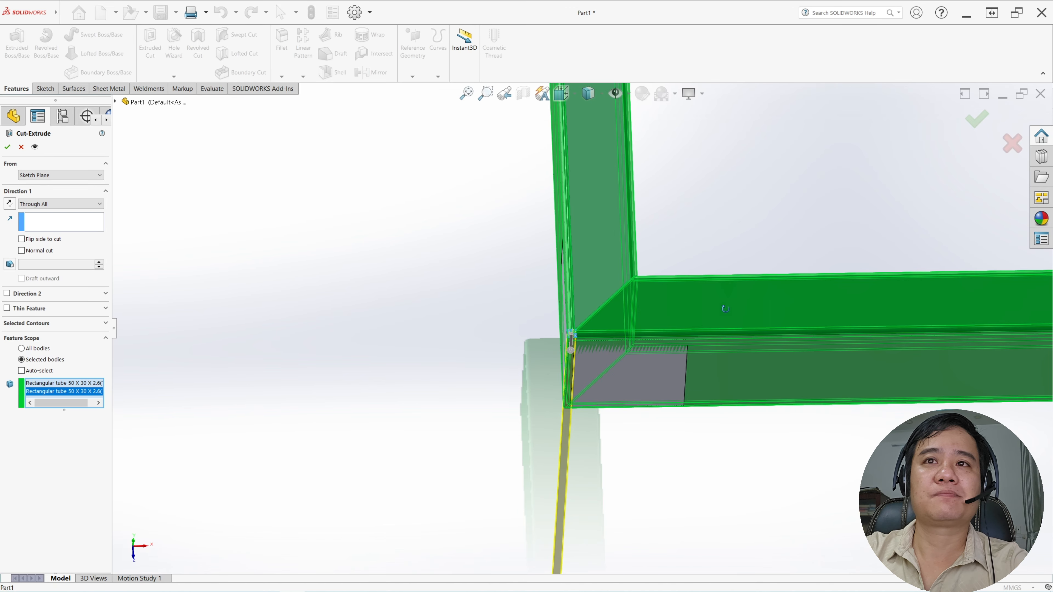
pyautogui.moveTo(729, 306); pyautogui.dragTo(711, 306, button='middle')
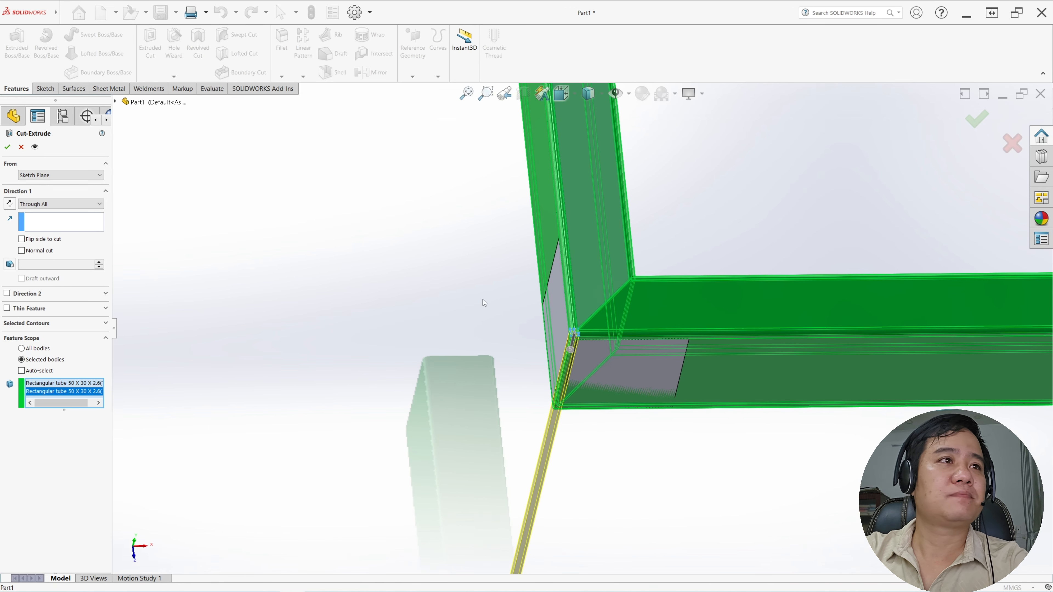
pyautogui.click(8, 148)
# Start a sketch on the tube's flat face at the second mitre and convert the flange bend's end-face outline into it
pyautogui.moveTo(663, 328); pyautogui.dragTo(629, 351, button='middle')
pyautogui.scroll(5, 630, 350)
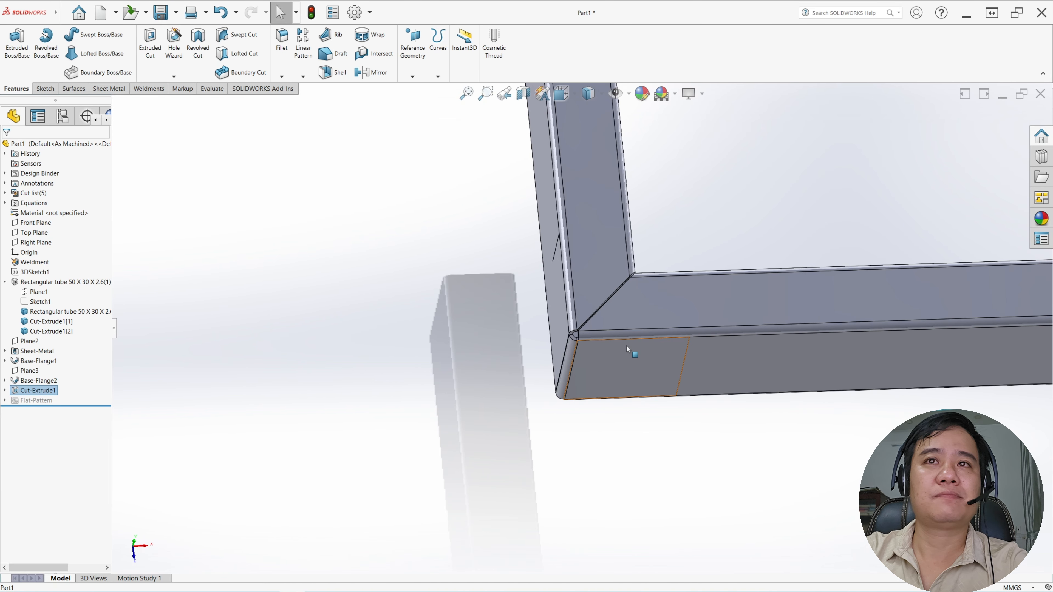
pyautogui.scroll(-5, 842, 325)
pyautogui.moveTo(775, 312); pyautogui.dragTo(816, 261, button='middle')
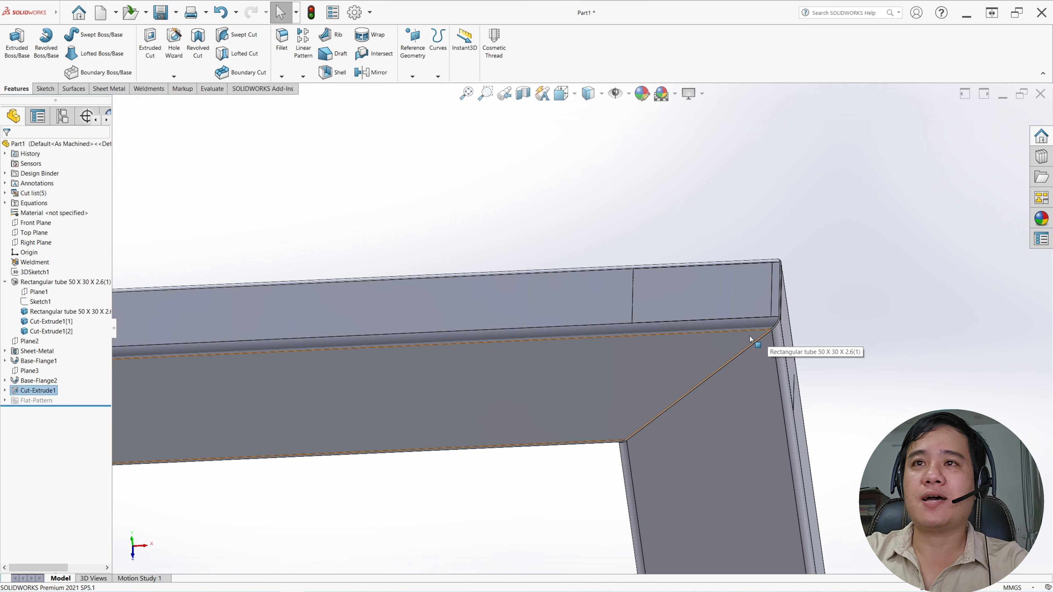
pyautogui.click(742, 341)
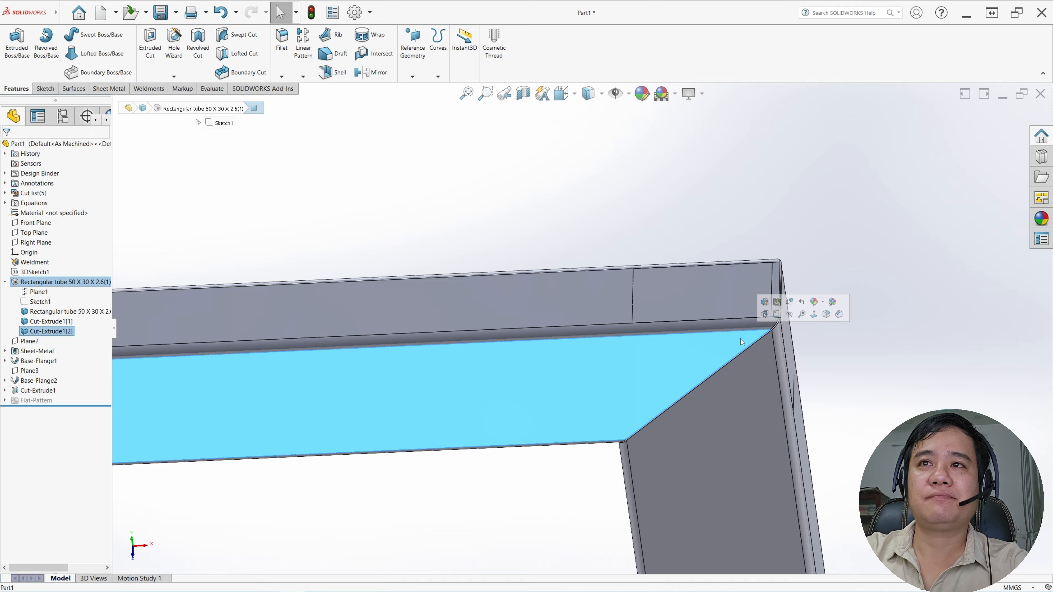
pyautogui.click(778, 316)
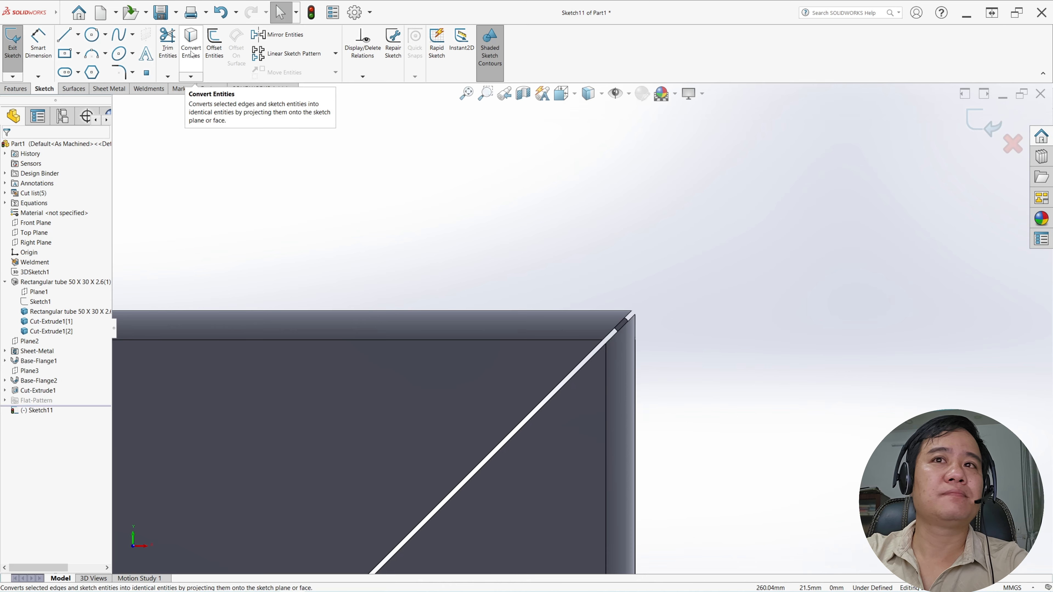
pyautogui.scroll(-4, 607, 274)
pyautogui.click(645, 406)
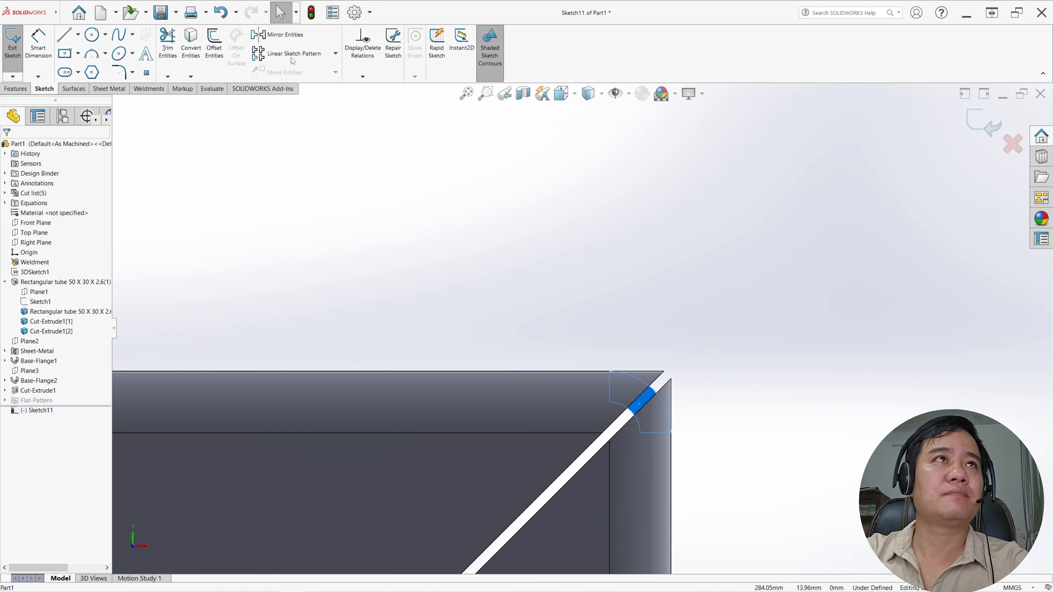
pyautogui.click(191, 41)
# Turn the converted bend outline at the second mitre into construction geometry
pyautogui.moveTo(521, 310); pyautogui.dragTo(722, 480)
pyautogui.click(21, 341)
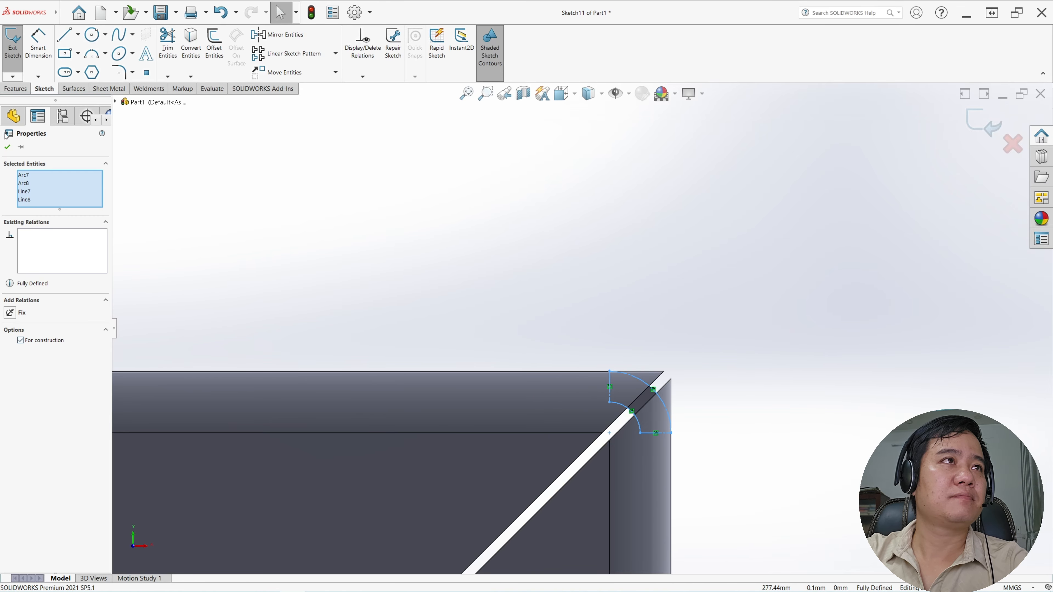
pyautogui.click(8, 147)
# Offset both straight end lines of the second mitre's bend outline by 0.5 mm, away from the bend
pyautogui.click(214, 41)
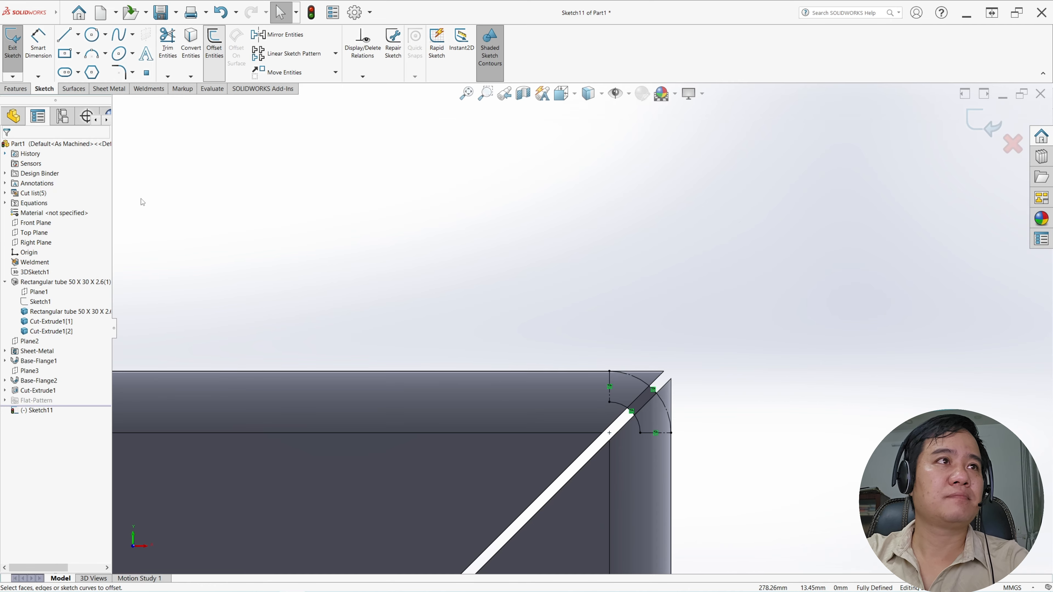
pyautogui.click(608, 385)
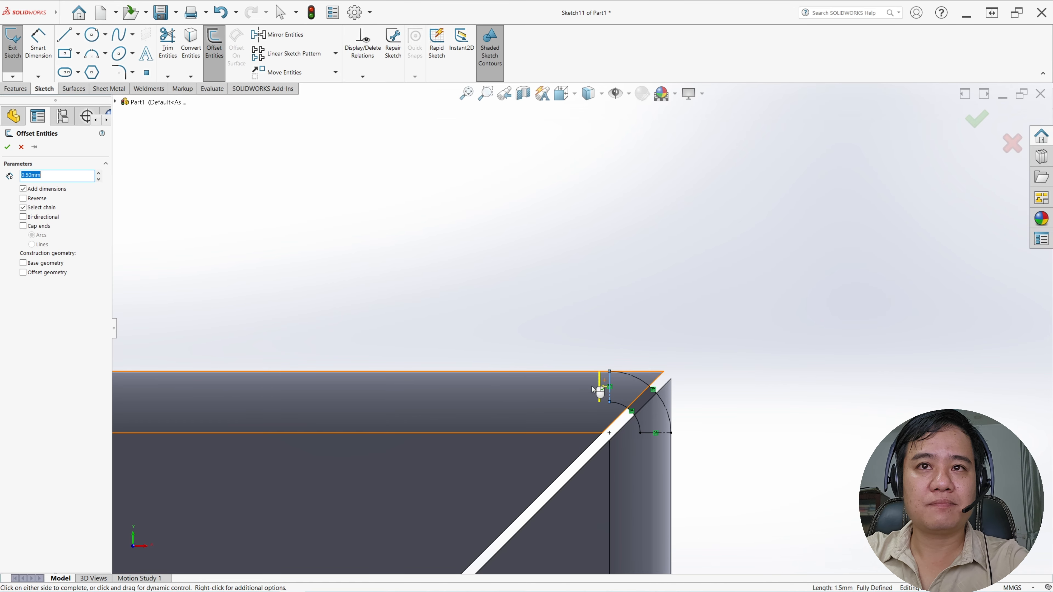
pyautogui.click(651, 462)
# Draw lines joining the ends of the two offset lines into a closed profile around the second mitre corner
pyautogui.click(64, 34)
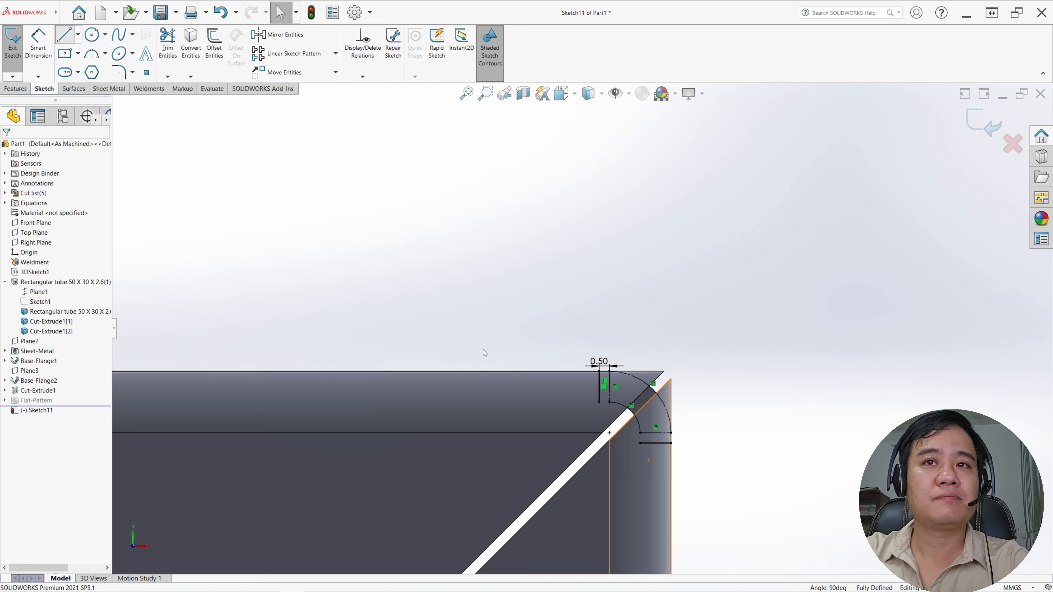
pyautogui.click(600, 403)
pyautogui.click(559, 456)
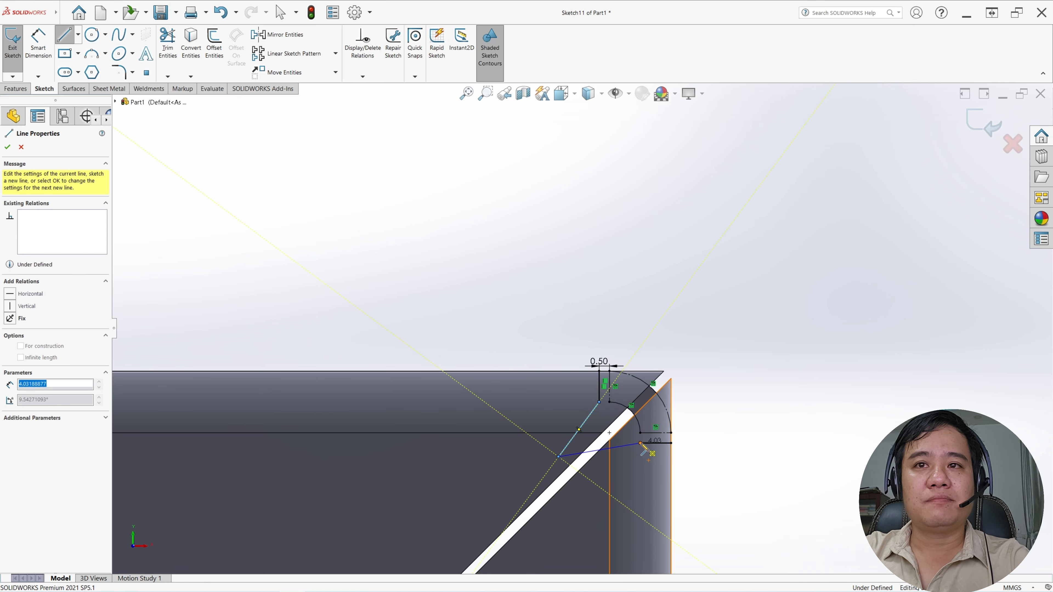
pyautogui.click(641, 443)
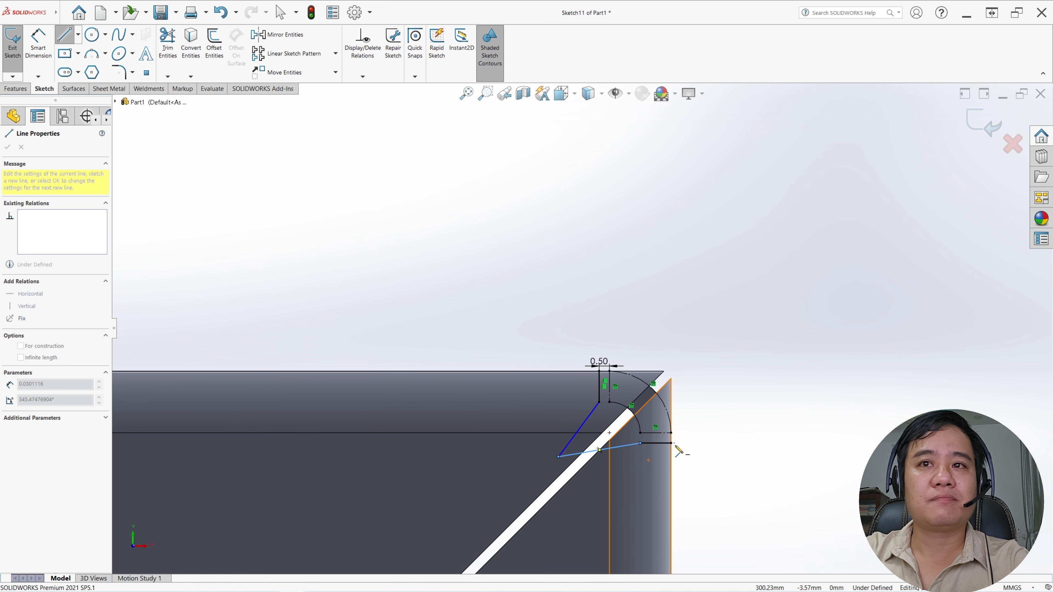
pyautogui.click(711, 353)
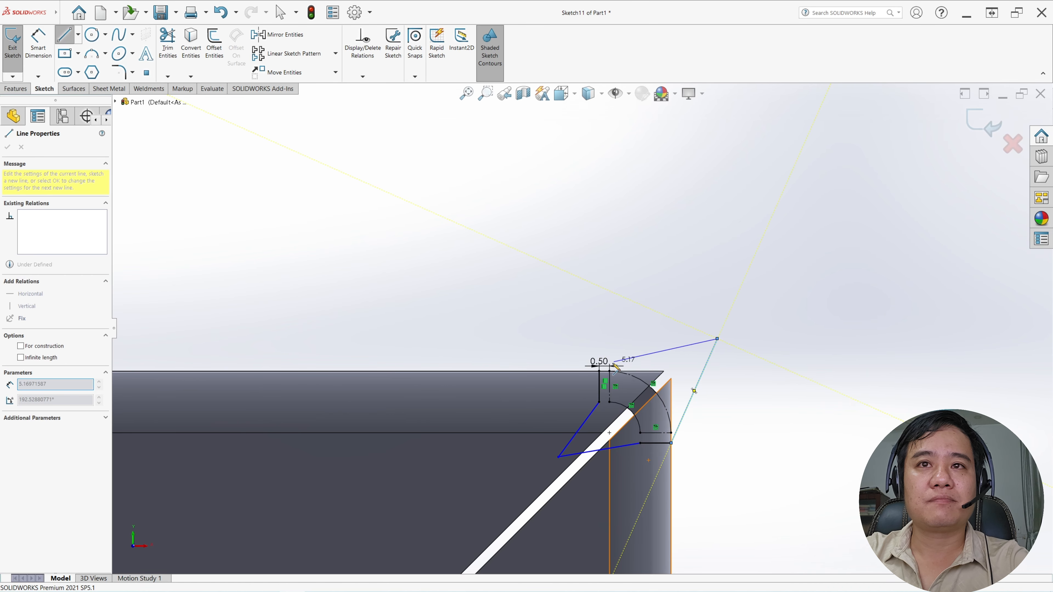
pyautogui.click(599, 371)
pyautogui.press('Escape')
pyautogui.press('Escape')
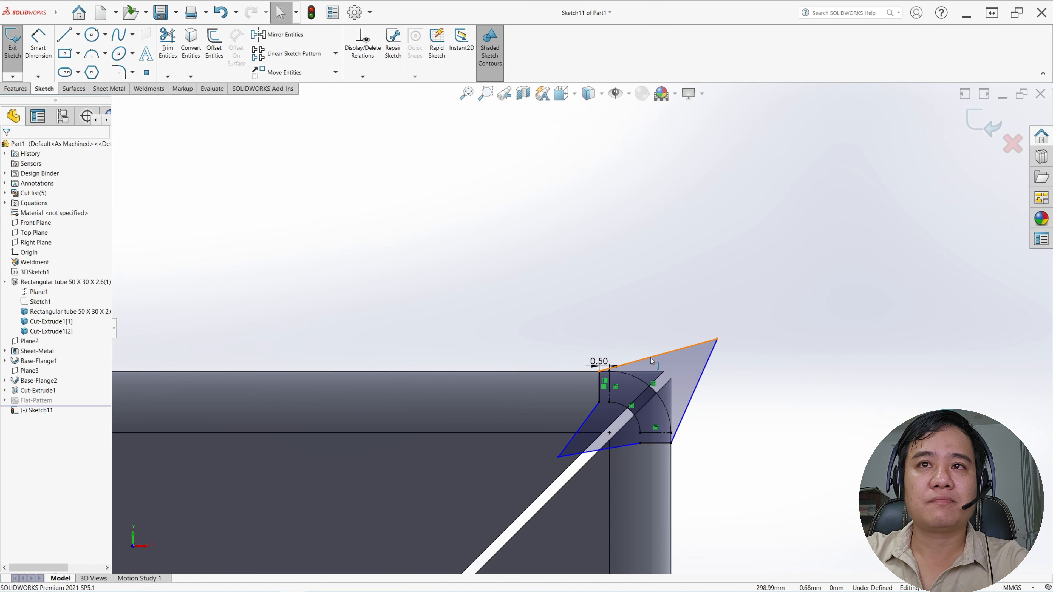
# Make the two outer lines of the second mitre's profile collinear with the outer edges of the adjoining tubes
pyautogui.click(651, 357)
pyautogui.keyDown('ctrl'); pyautogui.click(654, 372); pyautogui.keyUp('ctrl')
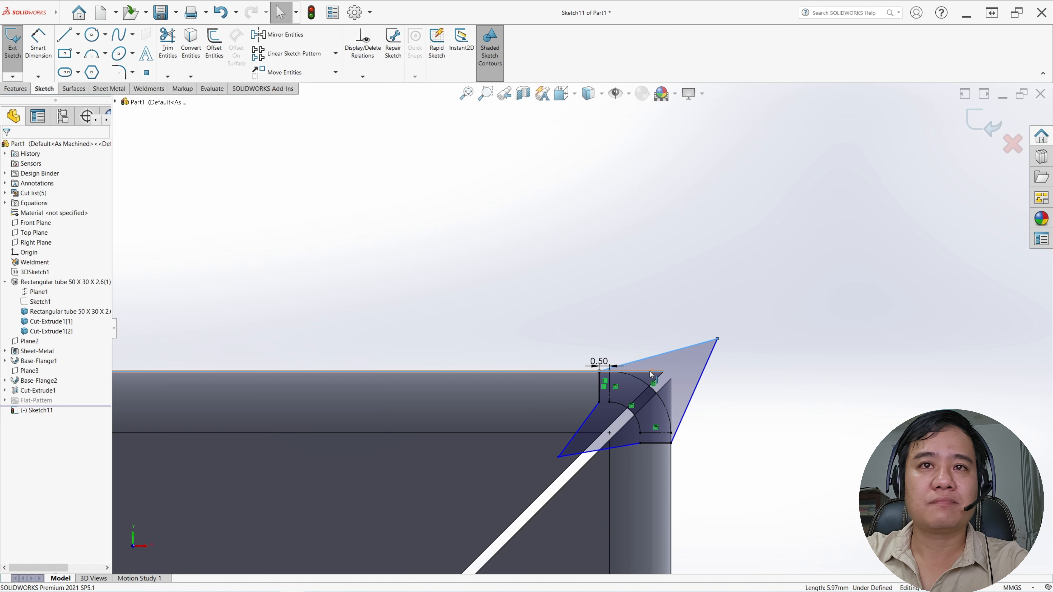
pyautogui.click(10, 298)
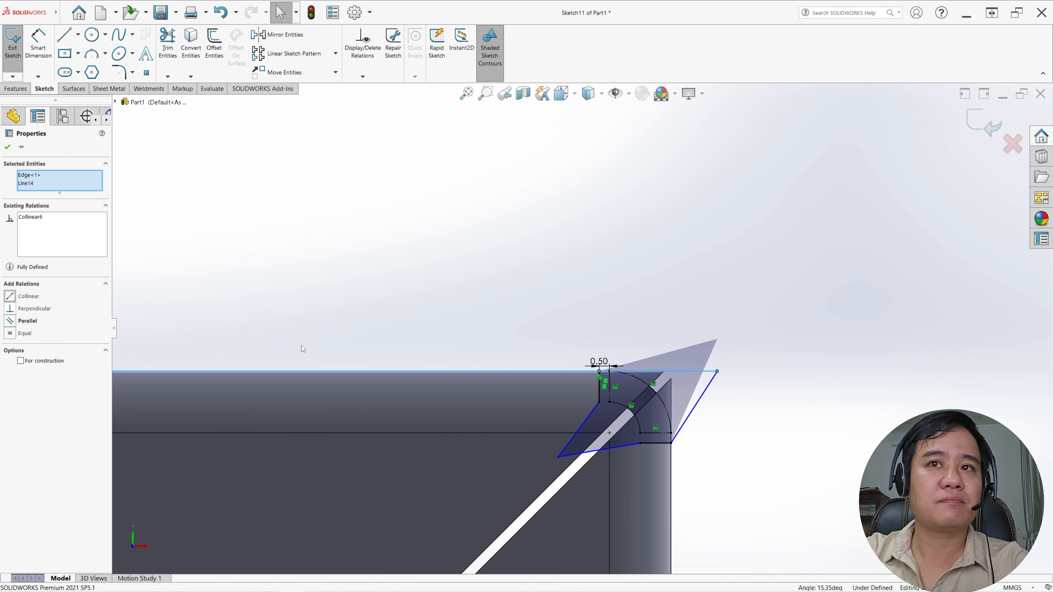
pyautogui.click(799, 423)
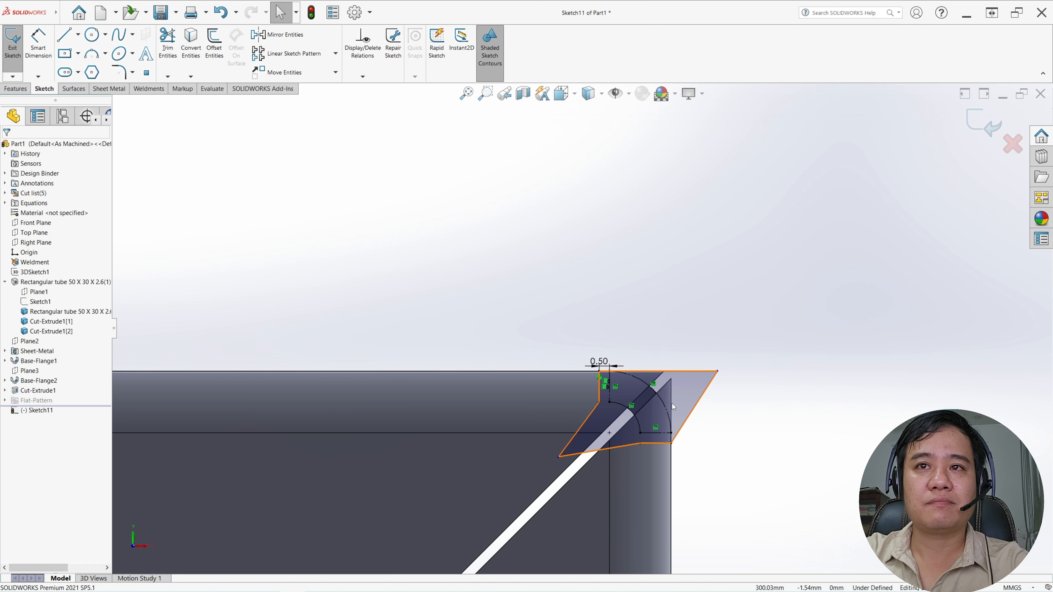
pyautogui.click(671, 403)
pyautogui.keyDown('ctrl'); pyautogui.click(692, 412); pyautogui.keyUp('ctrl')
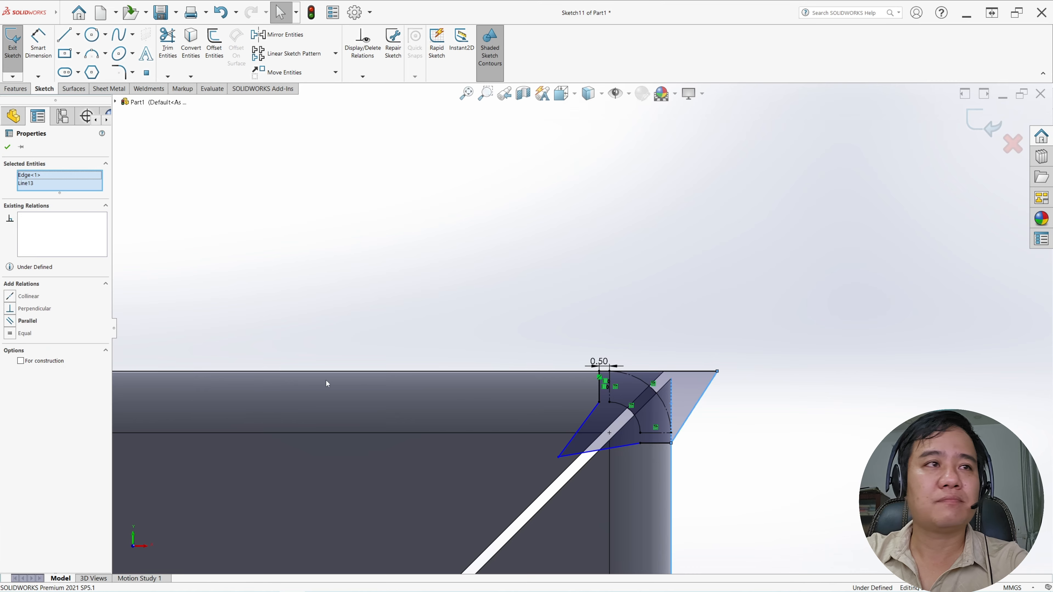
pyautogui.click(11, 297)
pyautogui.click(674, 308)
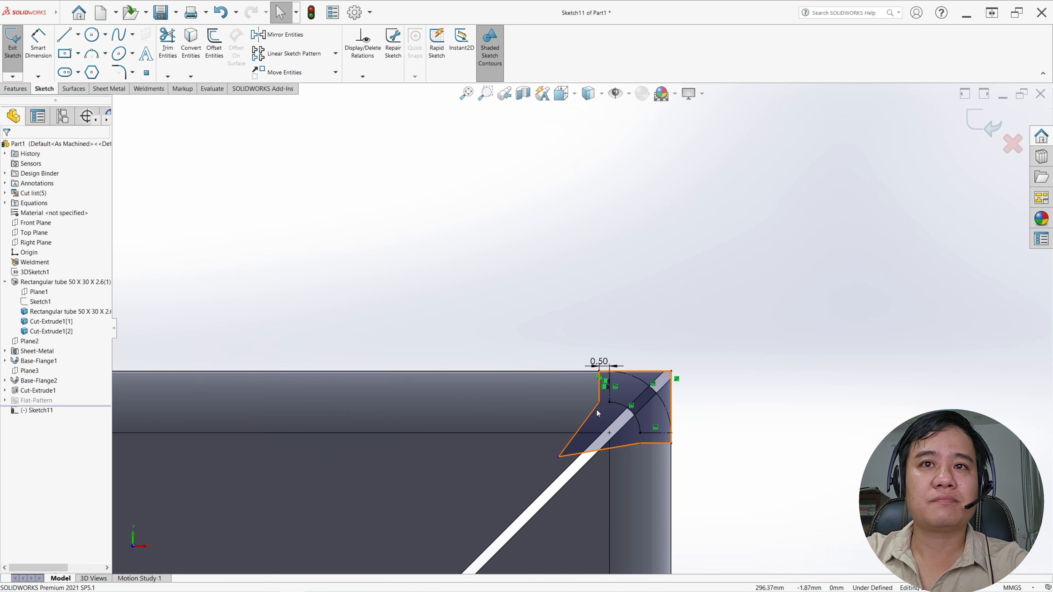
# Make the two inner profile lines collinear with the neighbouring offset lines at the second mitre and close the sketch
pyautogui.click(600, 395)
pyautogui.keyDown('ctrl'); pyautogui.click(580, 428); pyautogui.keyUp('ctrl')
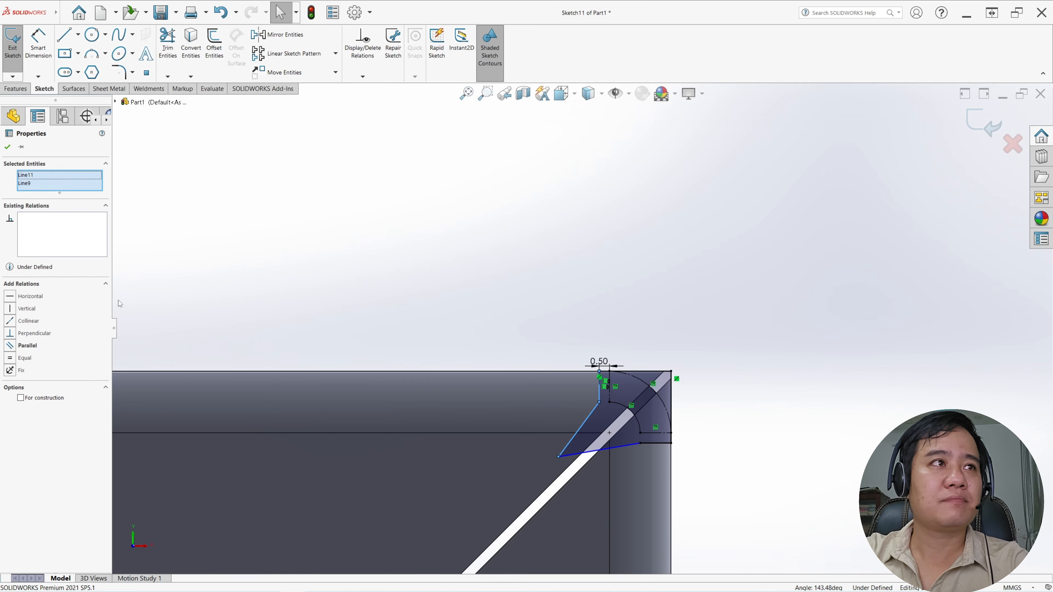
pyautogui.click(10, 322)
pyautogui.click(428, 290)
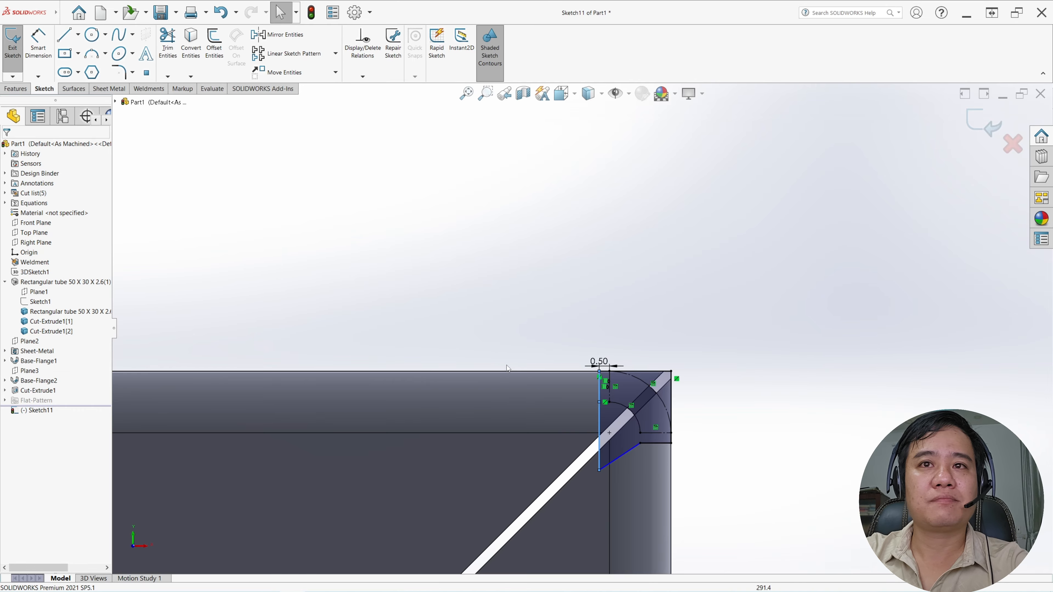
pyautogui.click(622, 459)
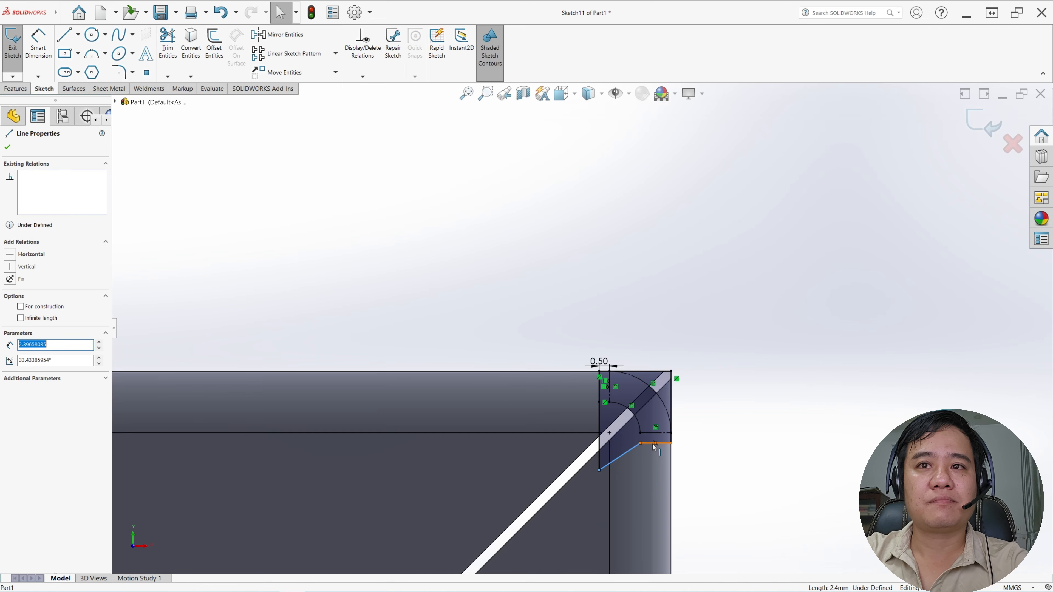
pyautogui.keyDown('ctrl'); pyautogui.click(650, 444); pyautogui.keyUp('ctrl')
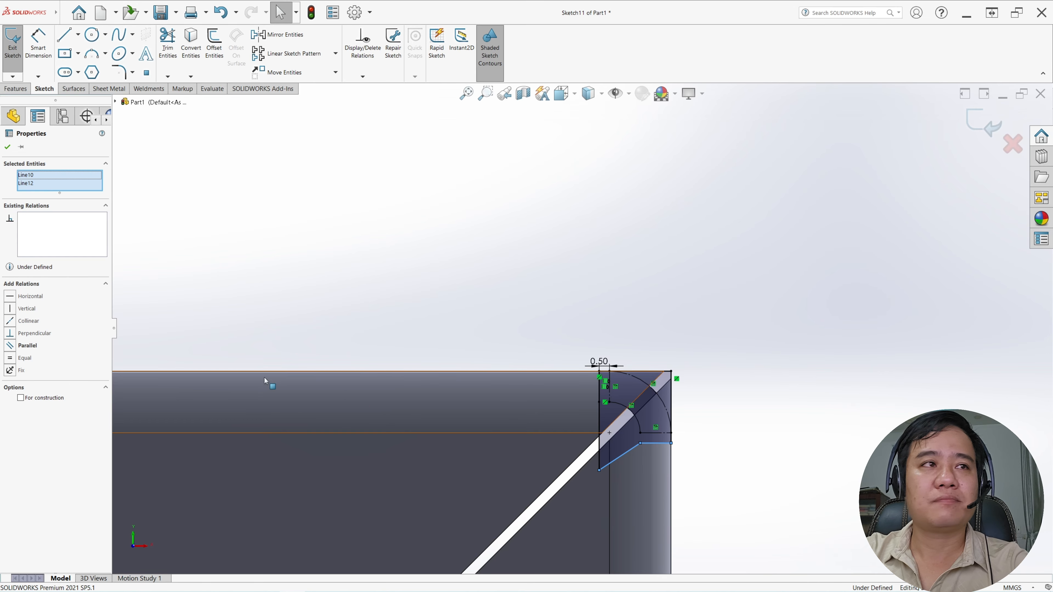
pyautogui.click(10, 322)
pyautogui.click(480, 266)
pyautogui.scroll(5, 491, 282)
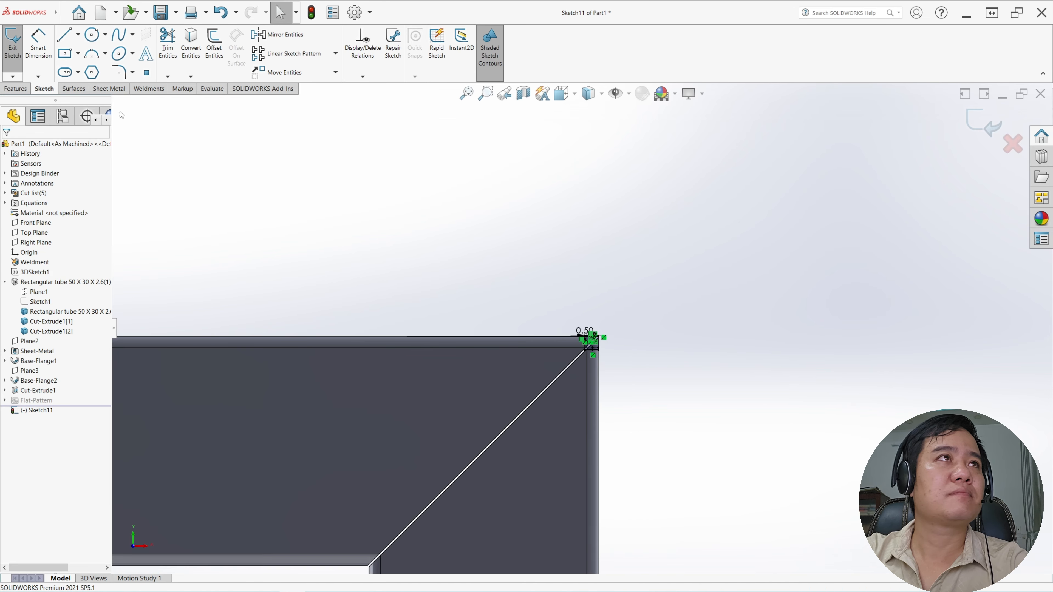
pyautogui.click(13, 44)
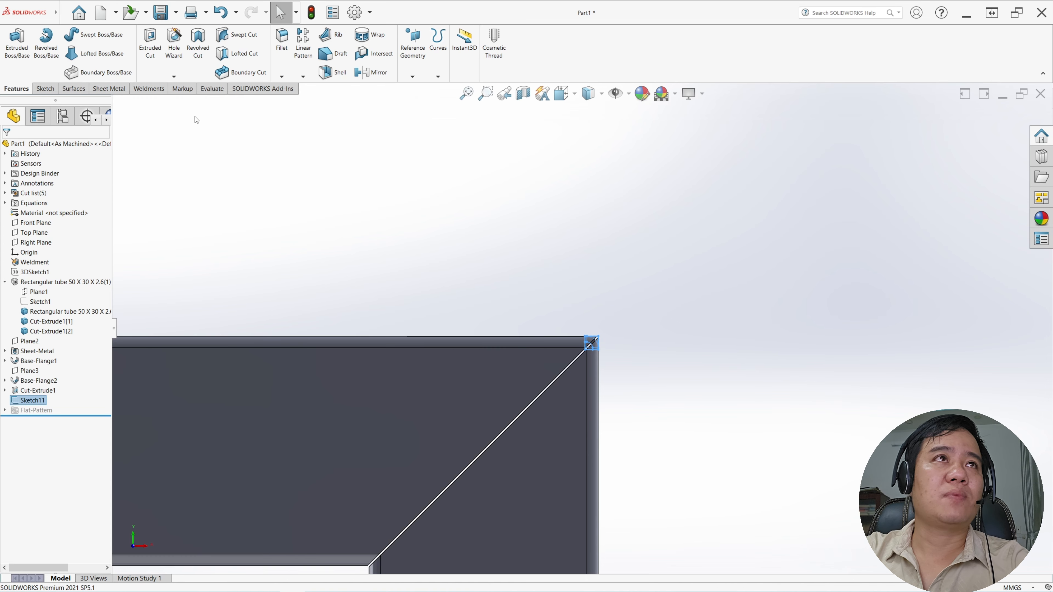
# Start an extruded cut from the second mitre's profile with its end condition set to Through All
pyautogui.click(150, 44)
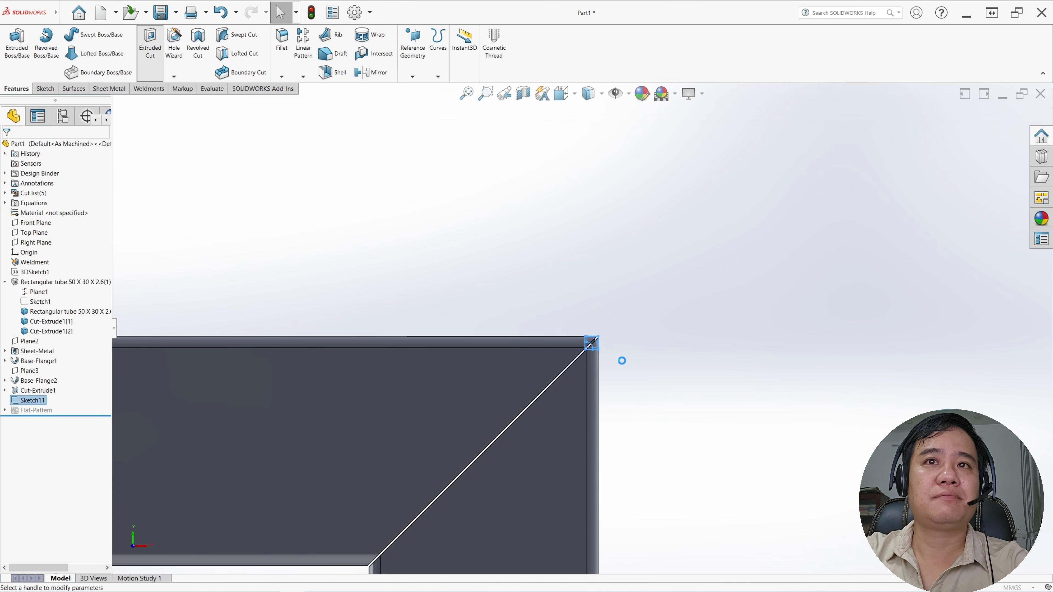
pyautogui.moveTo(601, 426); pyautogui.dragTo(528, 301, button='middle')
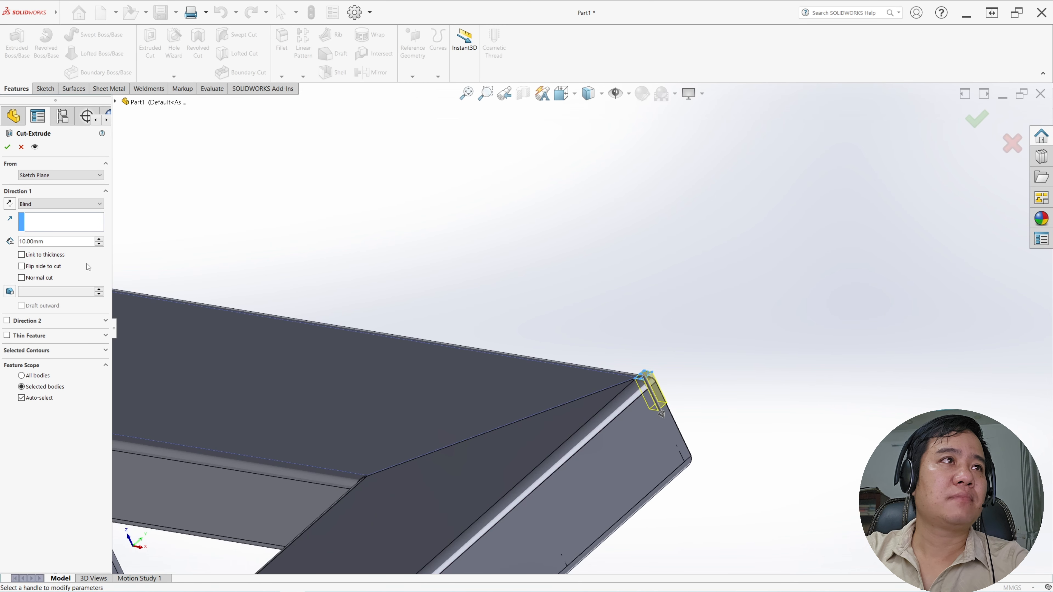
pyautogui.click(41, 206)
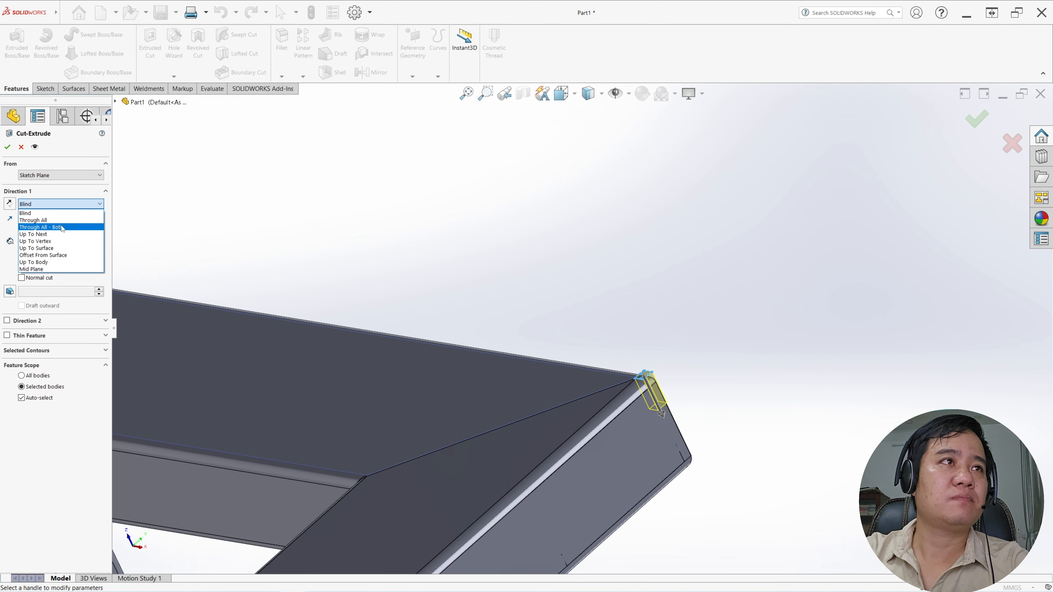
pyautogui.click(33, 220)
pyautogui.scroll(3, 534, 347)
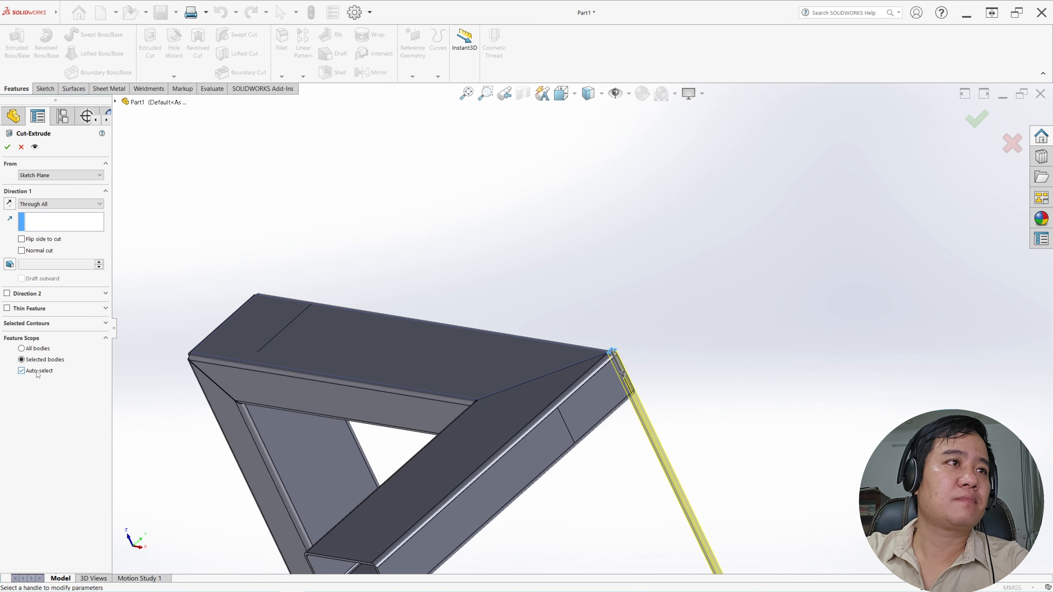
# Turn off automatic body selection, limit the cut to the two tubes meeting at the second mitre, and complete it
pyautogui.click(22, 371)
pyautogui.scroll(3, 608, 352)
pyautogui.moveTo(606, 353)
pyautogui.mouseDown(button='middle')
pyautogui.moveTo(618, 336)
pyautogui.moveTo(618, 371)
pyautogui.mouseUp(button='middle')
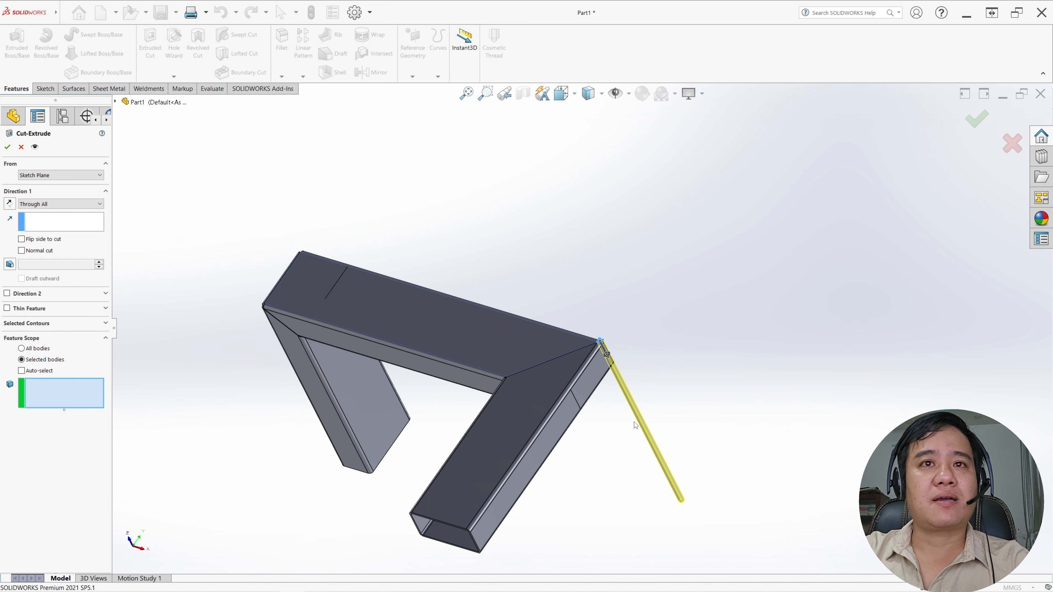
pyautogui.click(517, 435)
pyautogui.click(522, 346)
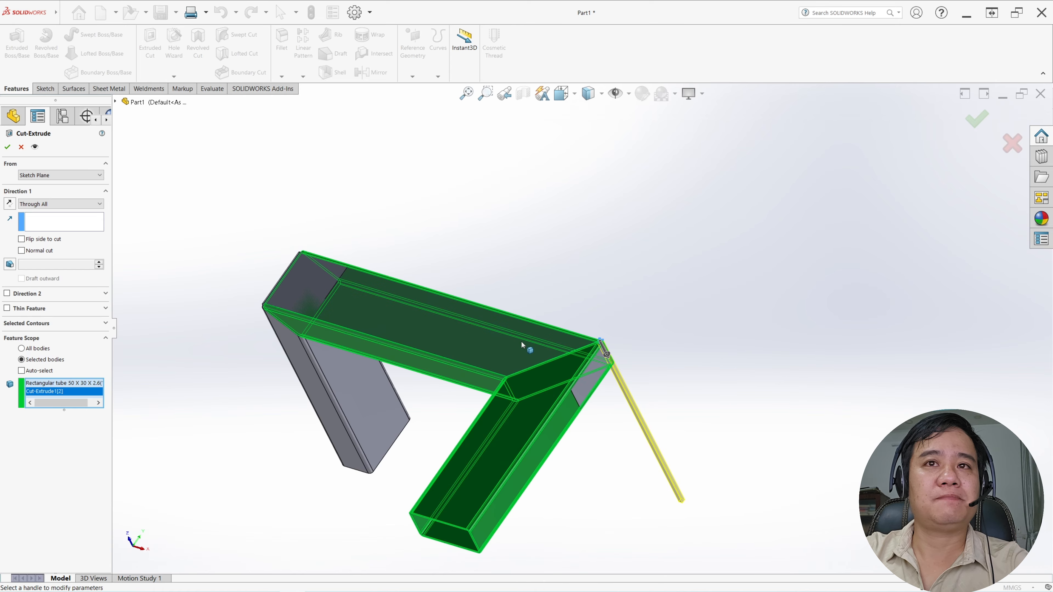
pyautogui.click(8, 147)
# Combine all the tube and base-flange bodies into one solid using the Add operation
pyautogui.moveTo(558, 343); pyautogui.dragTo(651, 277, button='middle')
pyautogui.scroll(-3, 616, 403)
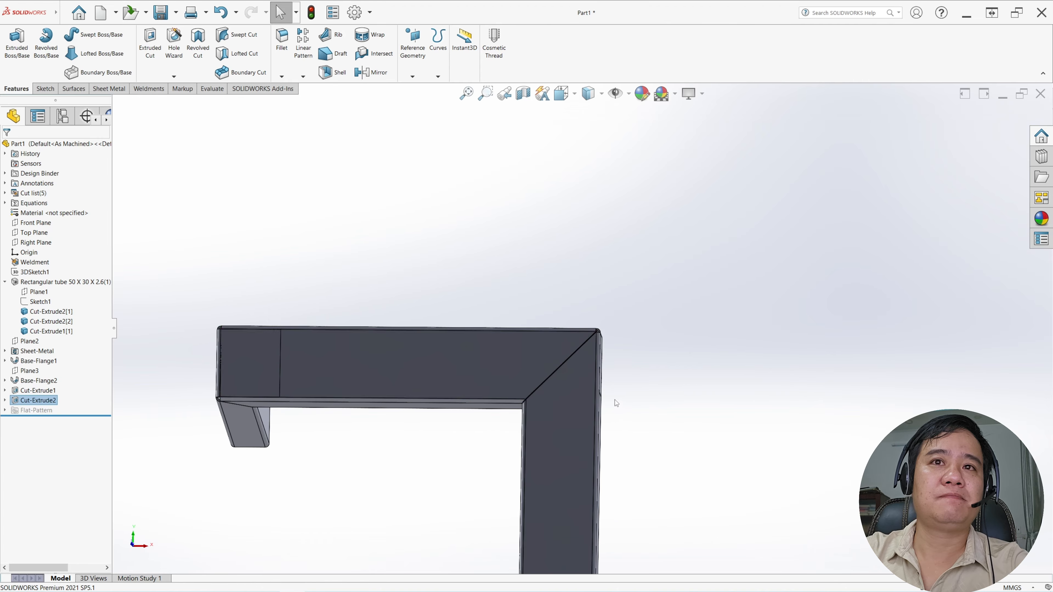
pyautogui.scroll(3, 585, 340)
pyautogui.moveTo(557, 296); pyautogui.dragTo(572, 441, button='middle')
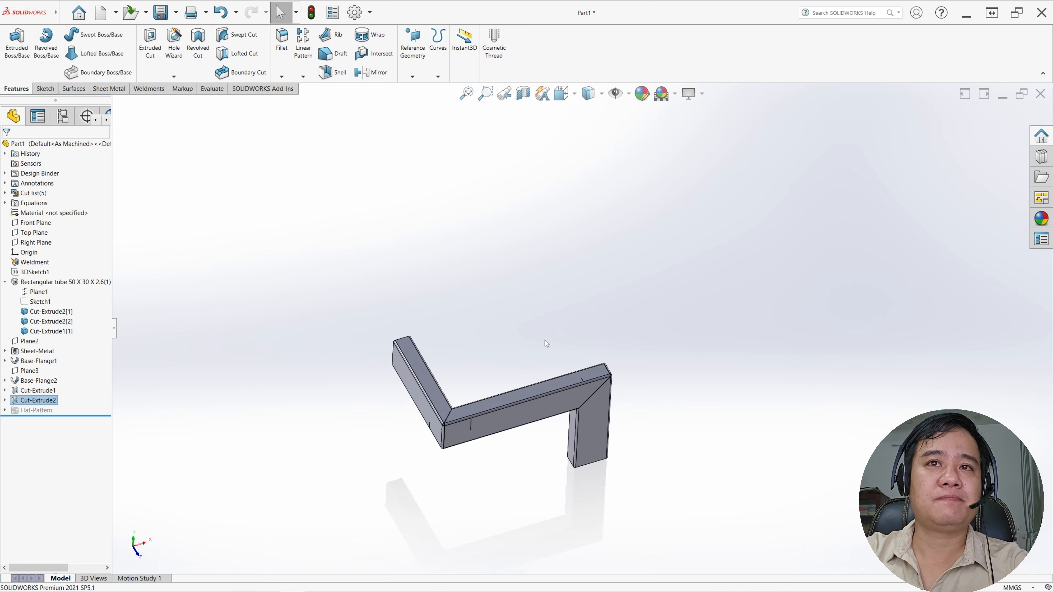
pyautogui.moveTo(547, 344); pyautogui.dragTo(560, 352, button='middle')
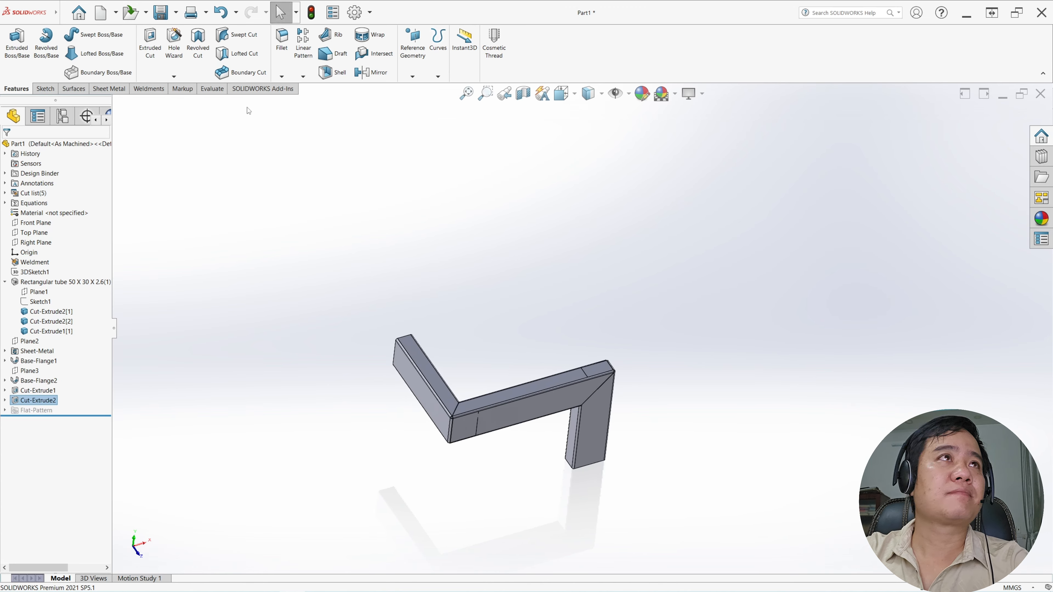
pyautogui.click(66, 13)
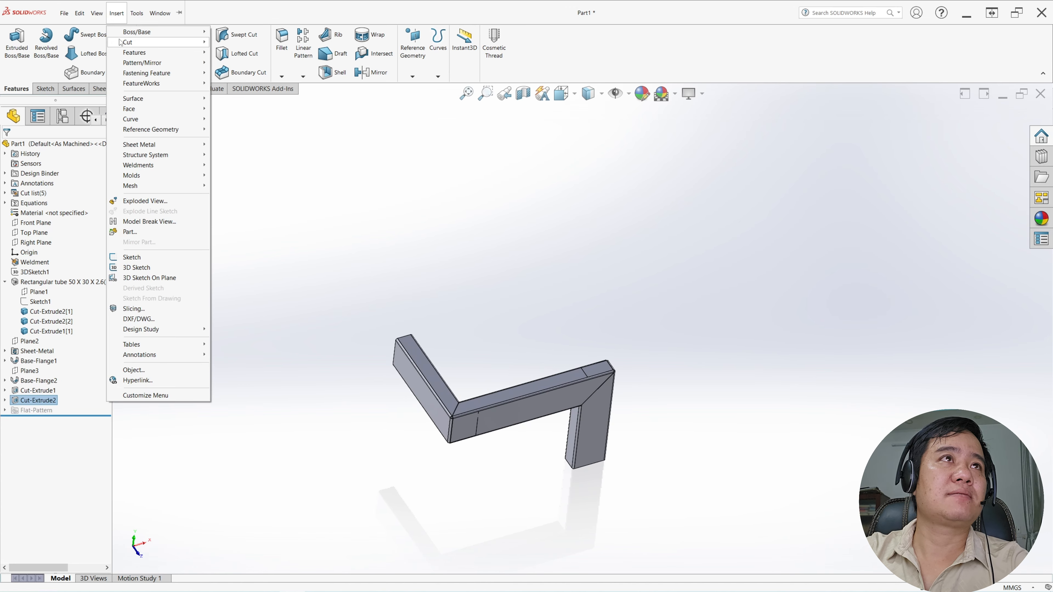
pyautogui.moveTo(137, 53)
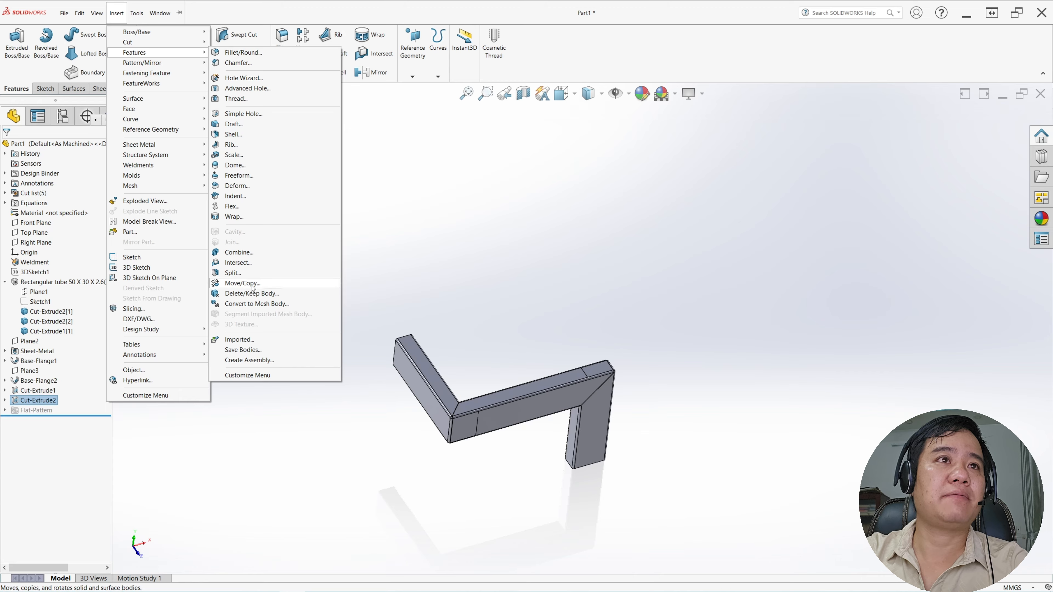
pyautogui.click(260, 253)
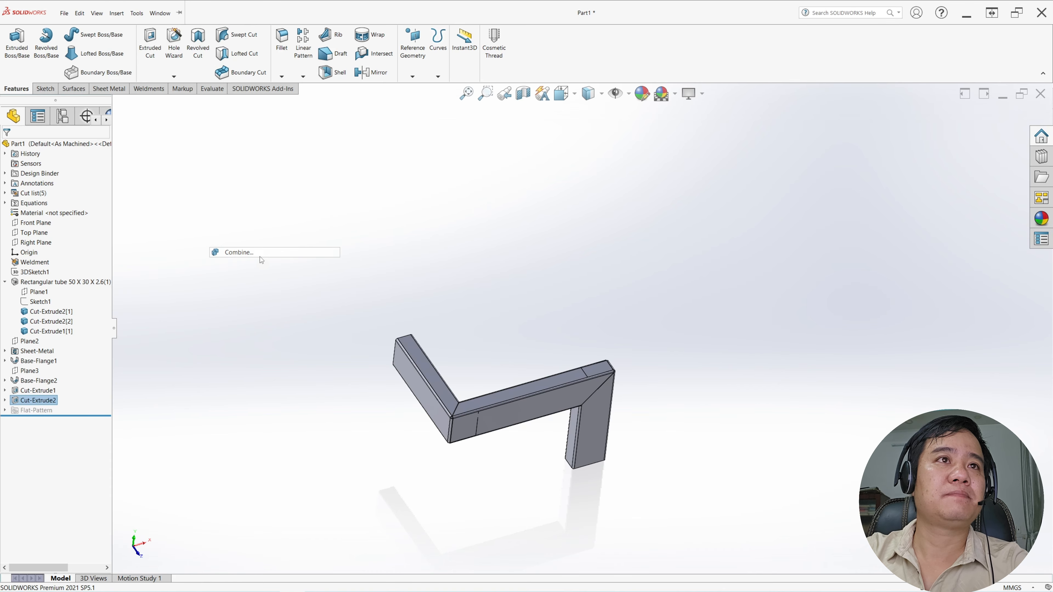
pyautogui.moveTo(409, 278); pyautogui.dragTo(701, 522)
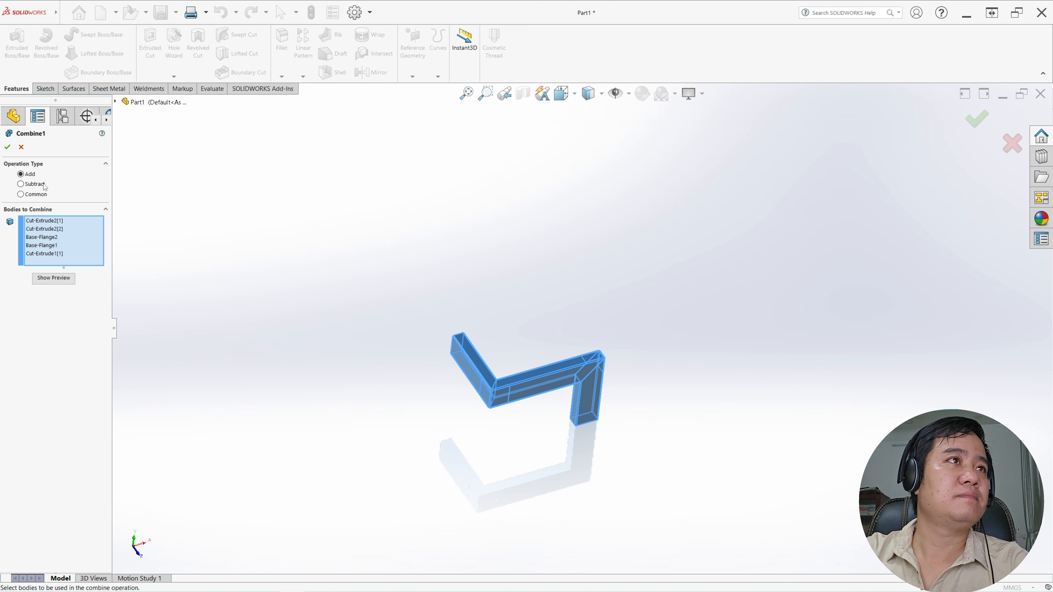
pyautogui.click(8, 148)
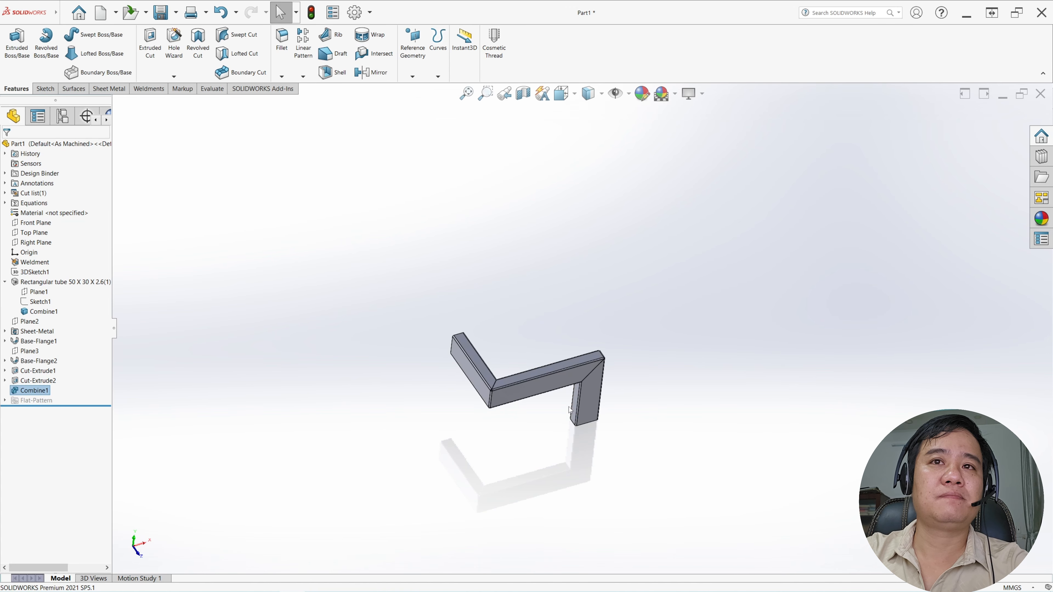
# Flatten the combined tube into its sheet-metal flat pattern
pyautogui.scroll(-3, 571, 410)
pyautogui.moveTo(567, 400); pyautogui.dragTo(549, 349, button='middle')
pyautogui.scroll(2, 556, 353)
pyautogui.scroll(-2, 556, 351)
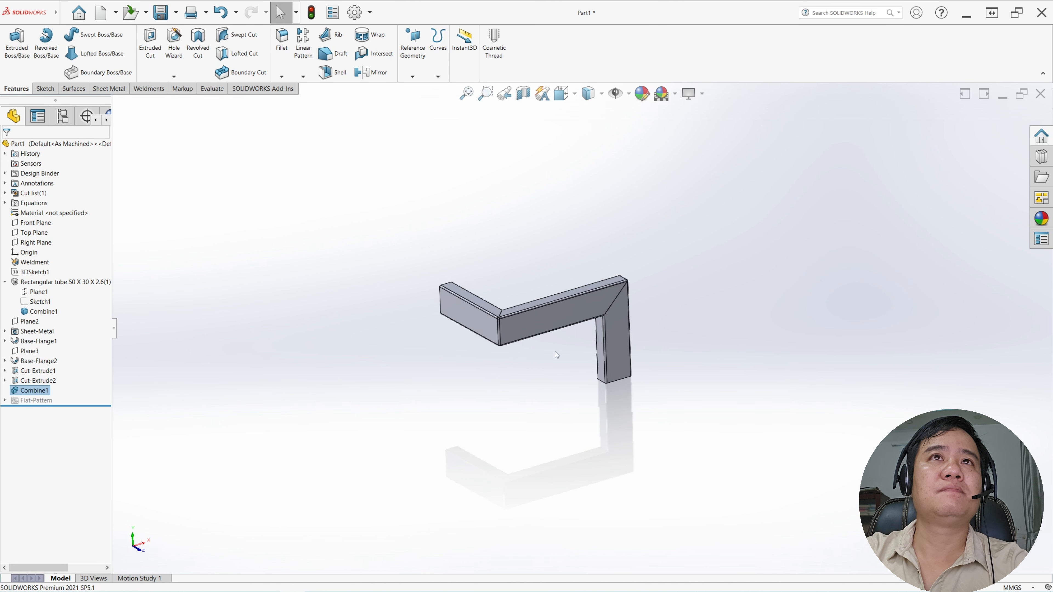
pyautogui.scroll(2, 550, 359)
pyautogui.scroll(-2, 561, 361)
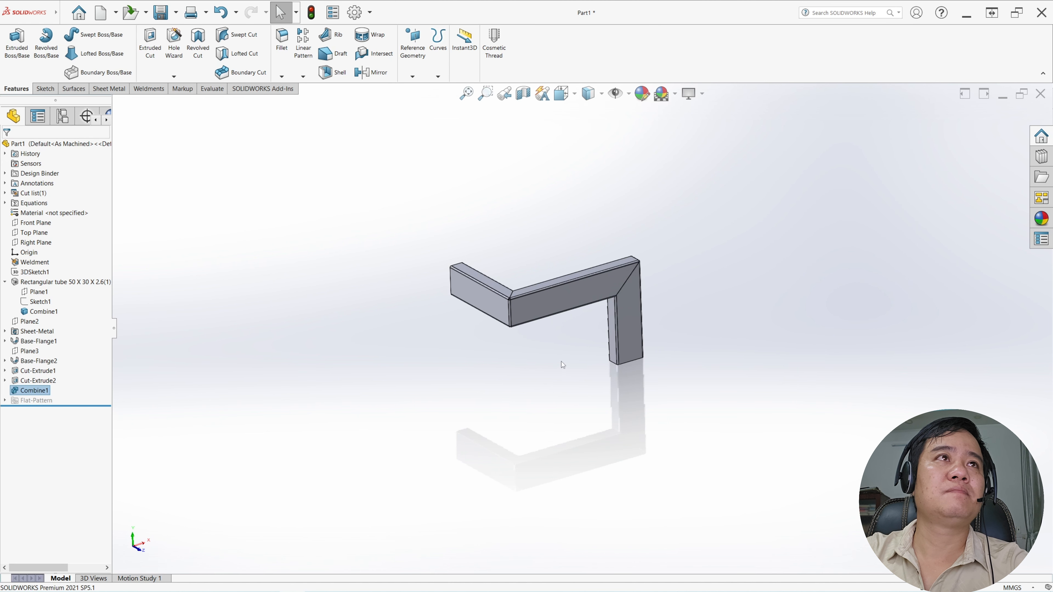
pyautogui.click(112, 89)
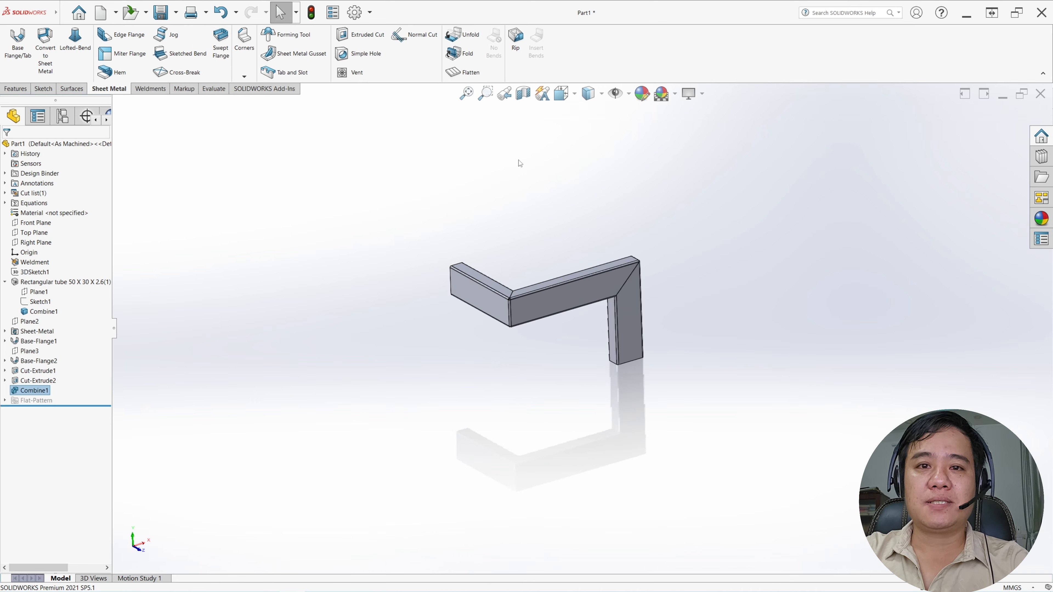
pyautogui.click(463, 73)
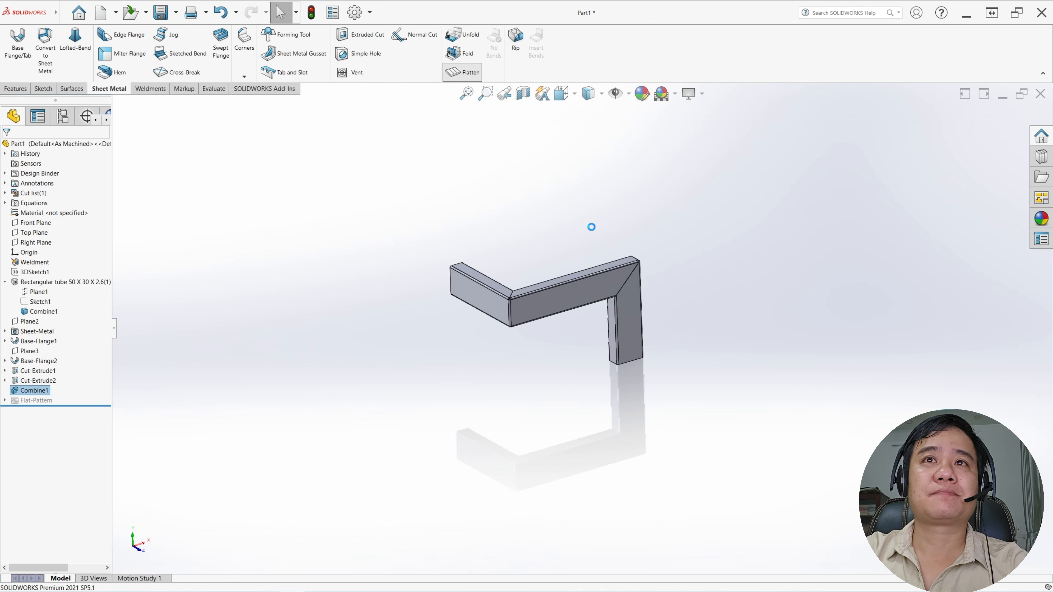
pyautogui.moveTo(591, 287); pyautogui.dragTo(593, 332, button='middle')
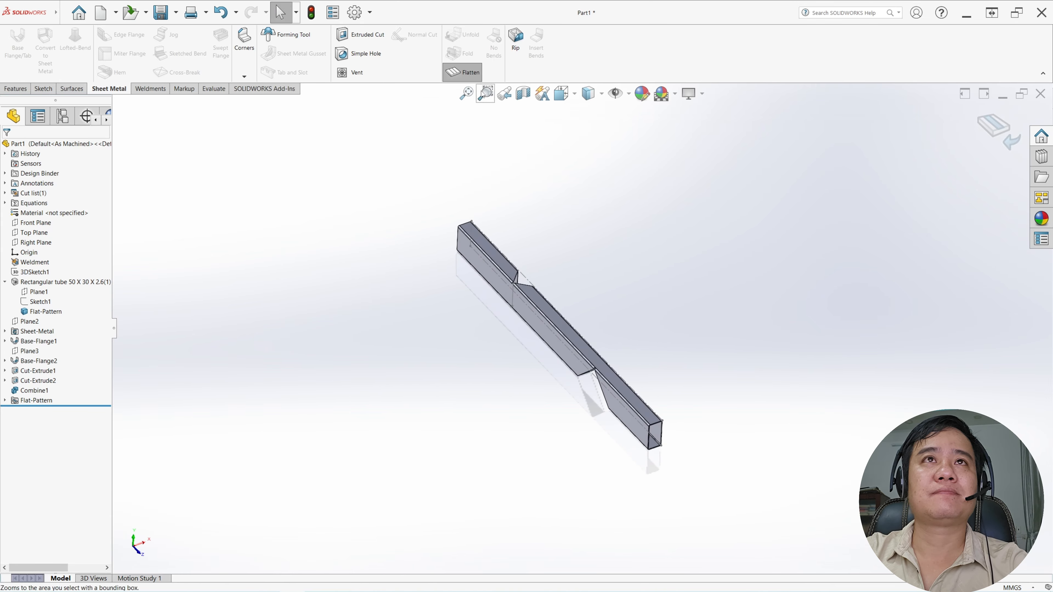
# Switch the combined tube between its folded and flattened states to compare them, ending with it flattened
pyautogui.moveTo(593, 324)
pyautogui.mouseDown(button='middle')
pyautogui.moveTo(597, 333)
pyautogui.moveTo(596, 311)
pyautogui.moveTo(581, 317)
pyautogui.mouseUp(button='middle')
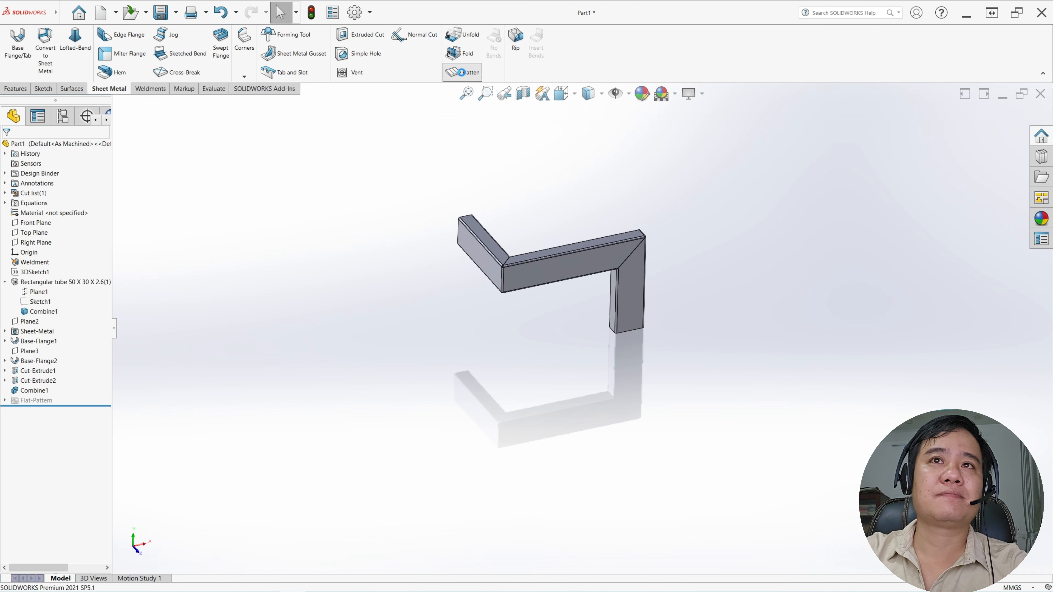
pyautogui.click(467, 73)
pyautogui.click(470, 74)
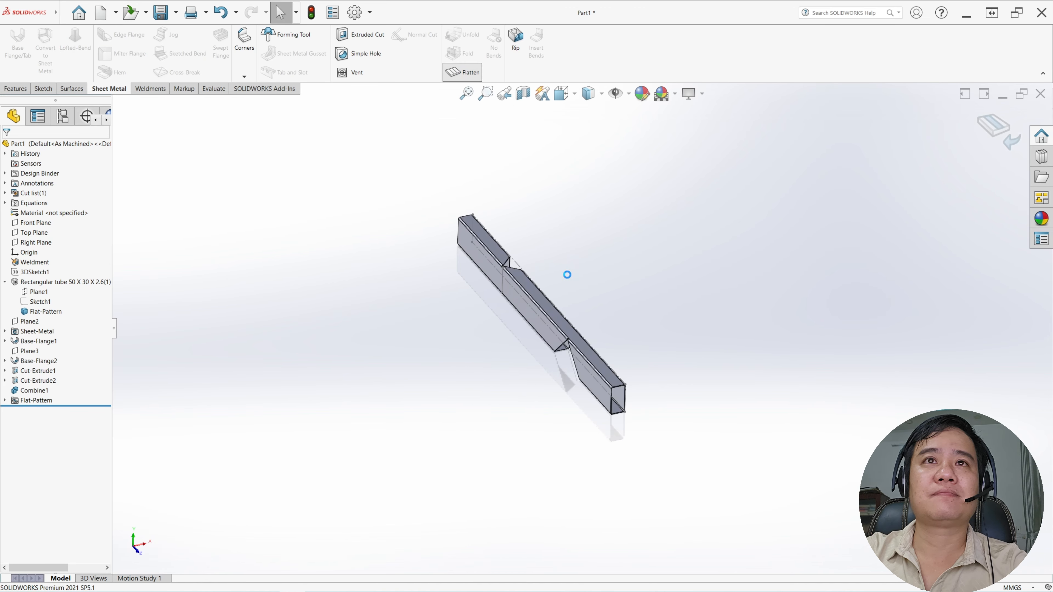
pyautogui.moveTo(565, 296); pyautogui.dragTo(568, 290, button='middle')
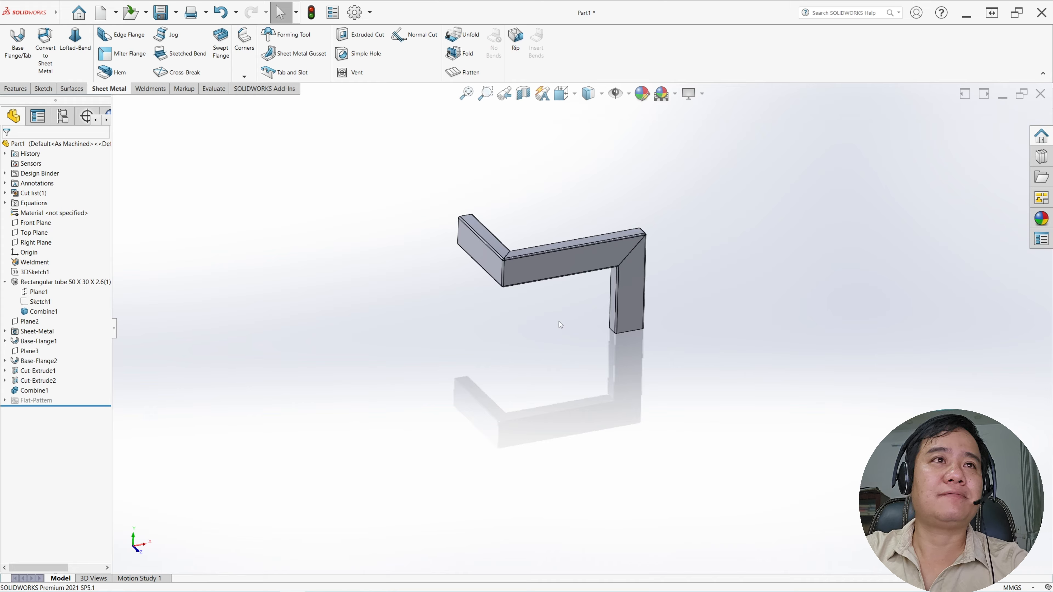
pyautogui.click(6, 282)
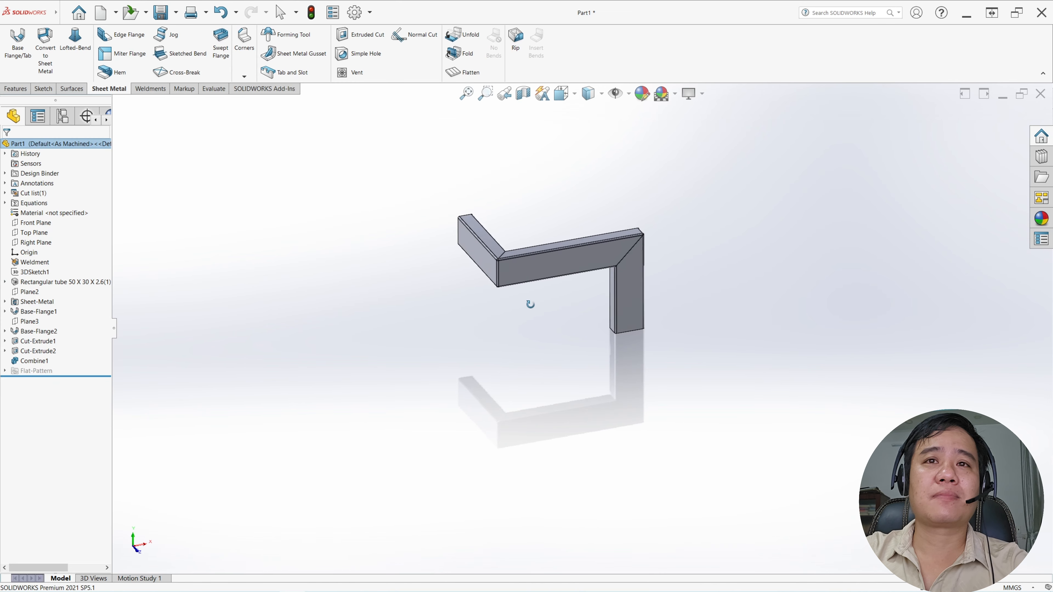
pyautogui.click(462, 72)
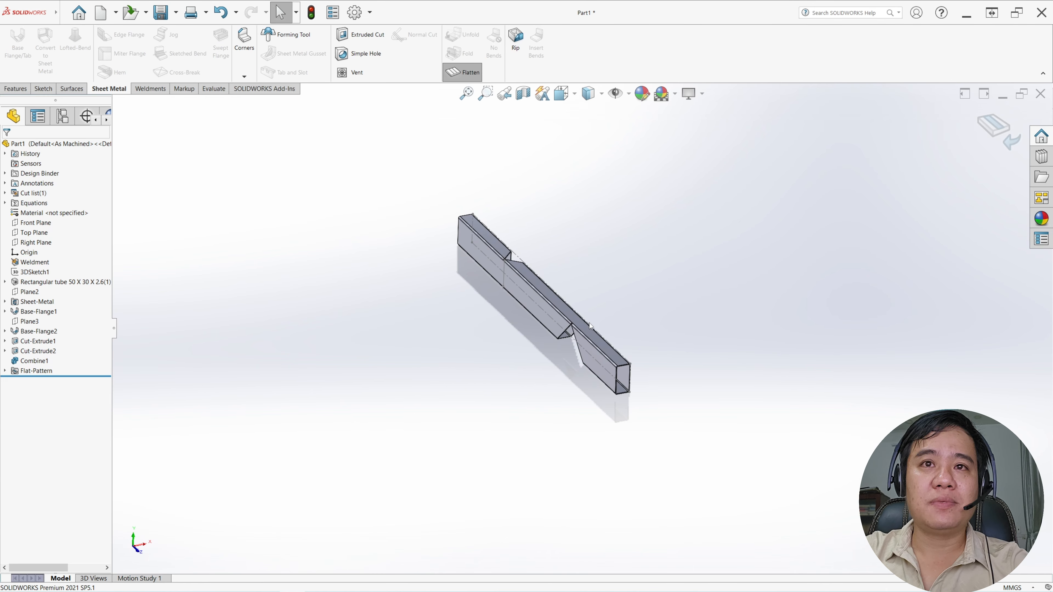
# Save the flattened tube as the SOLIDWORKS part file Part1 on the Desktop
pyautogui.moveTo(591, 317); pyautogui.dragTo(616, 348, button='middle')
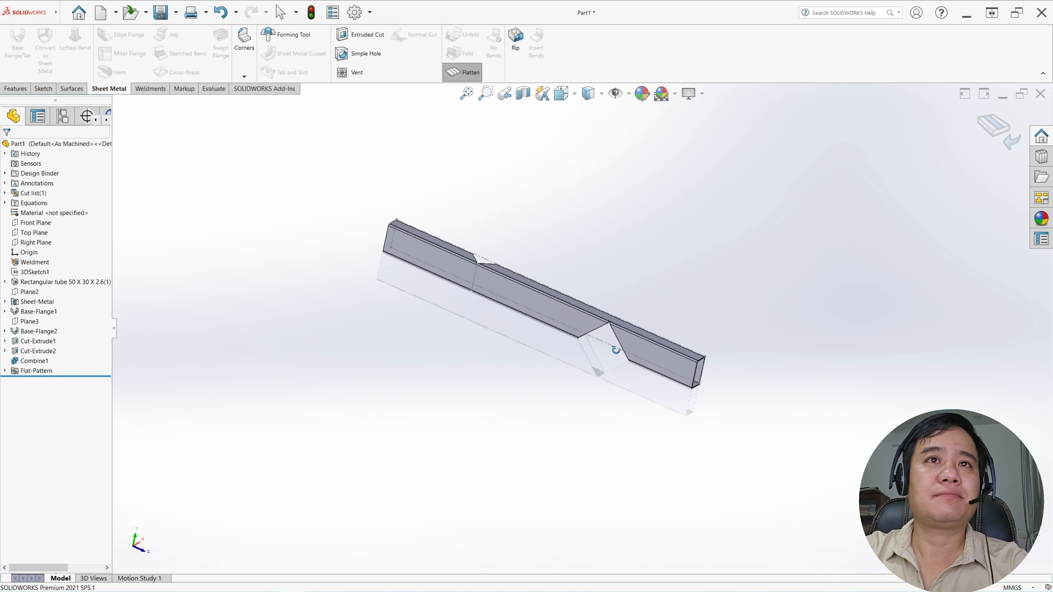
pyautogui.moveTo(489, 286); pyautogui.dragTo(464, 323, button='middle')
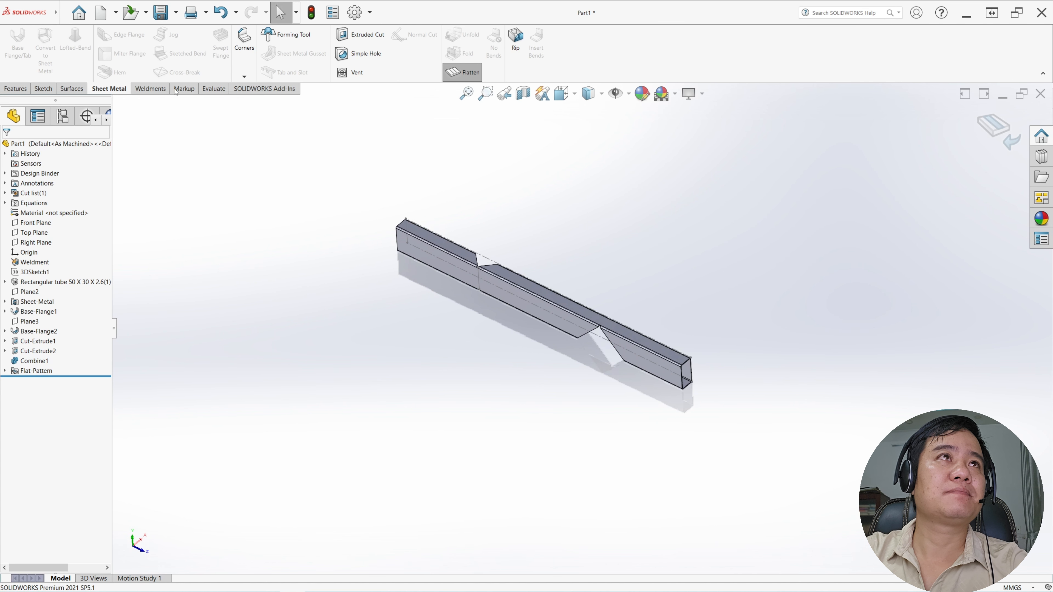
pyautogui.click(171, 19)
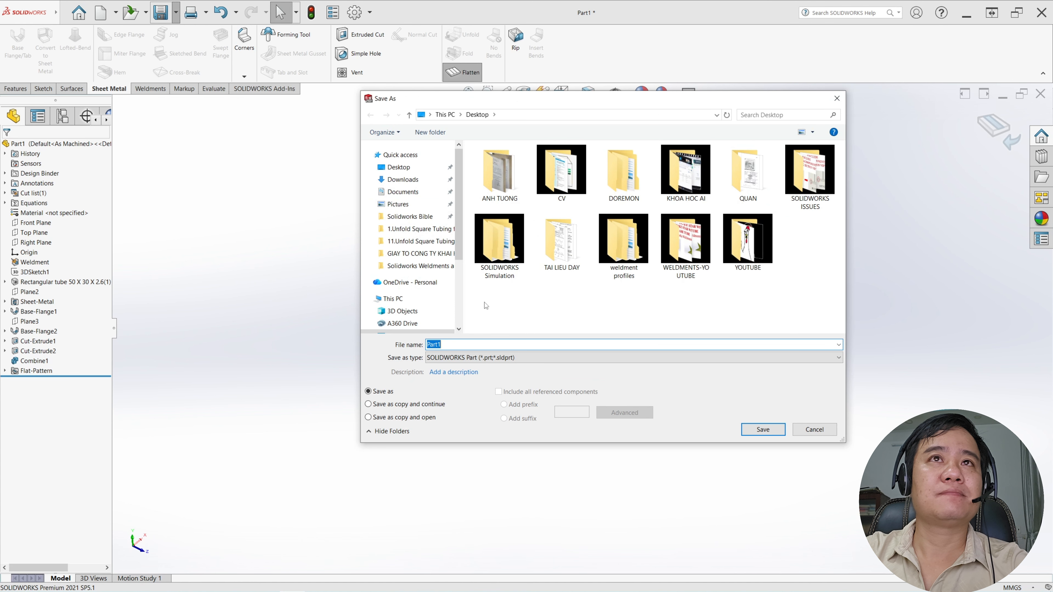
pyautogui.click(765, 430)
# Export the flattened tube to the Desktop as a STEP AP203 file named Part1
pyautogui.click(177, 12)
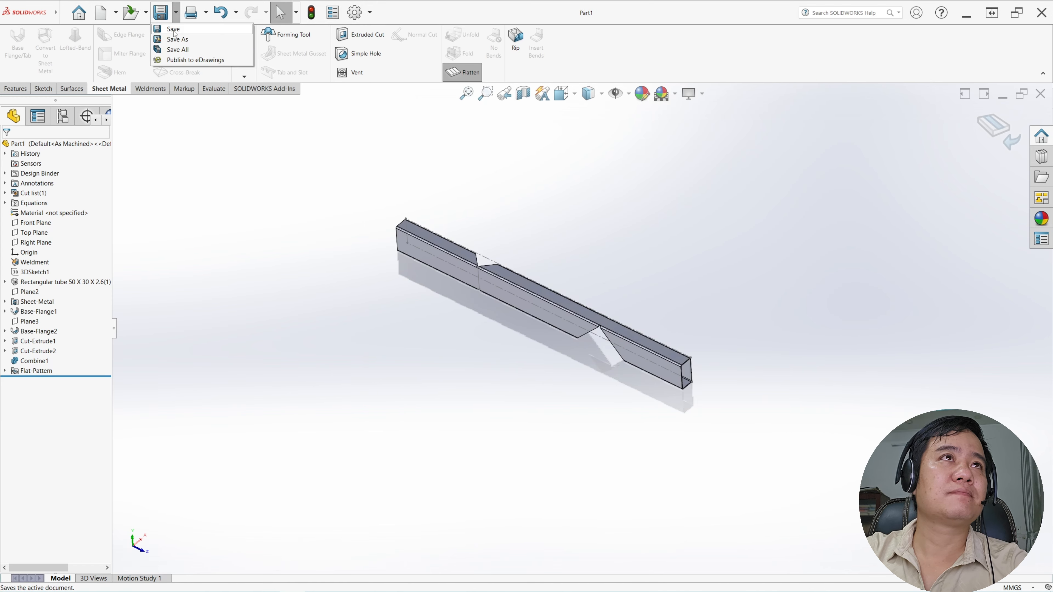
pyautogui.click(170, 38)
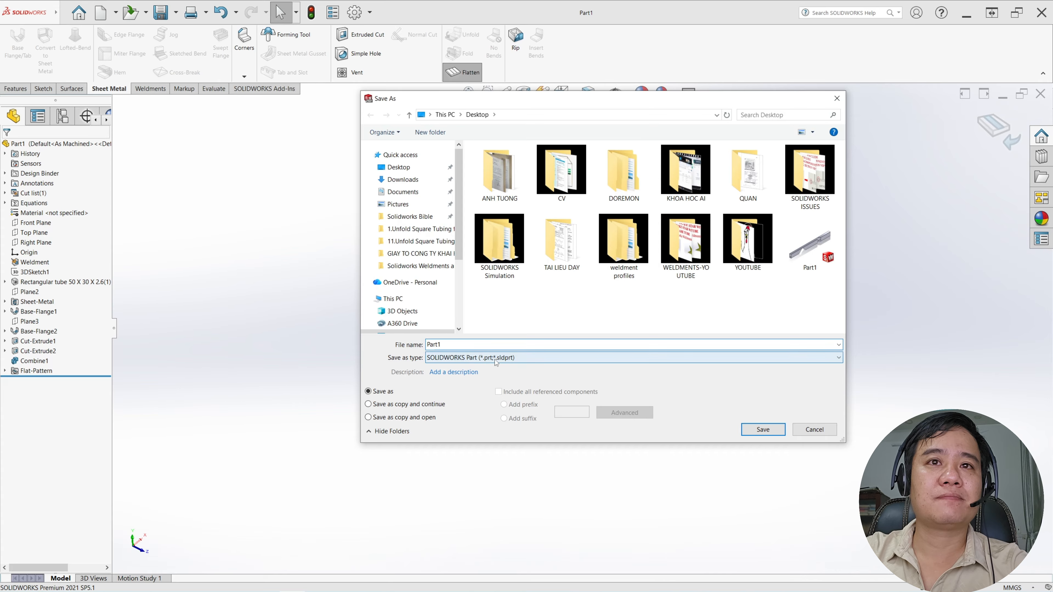
pyautogui.click(498, 358)
pyautogui.click(494, 323)
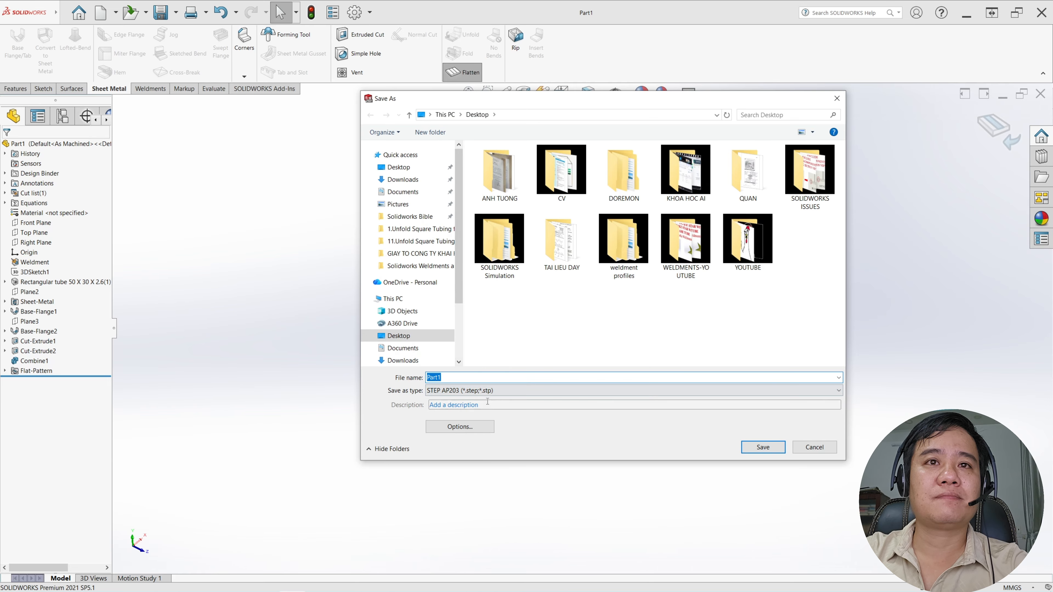
pyautogui.click(766, 451)
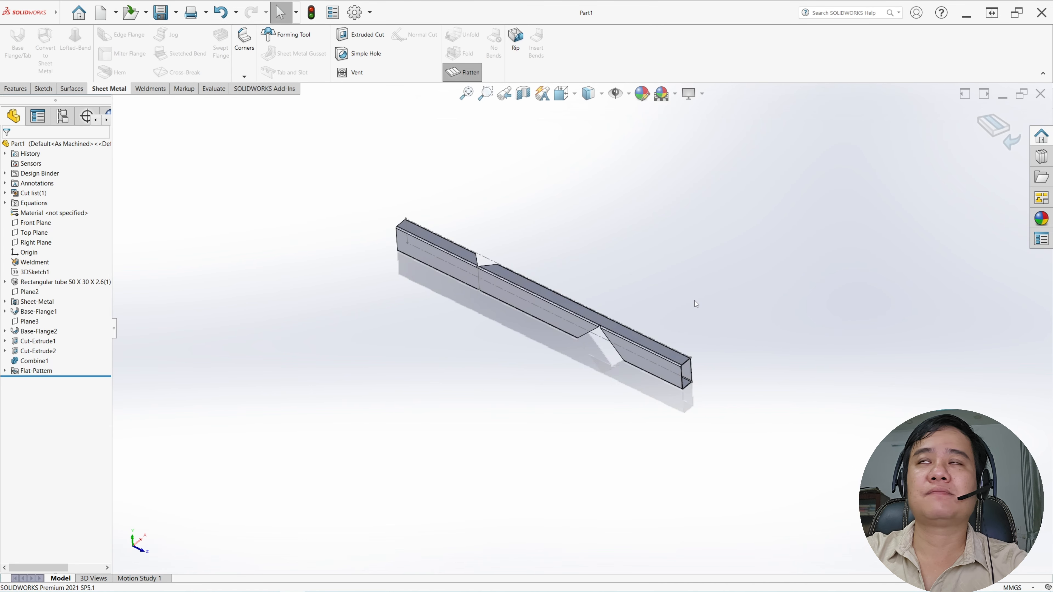
# Minimize SOLIDWORKS, launch TubeKit from the desktop and maximize its window
pyautogui.click(967, 14)
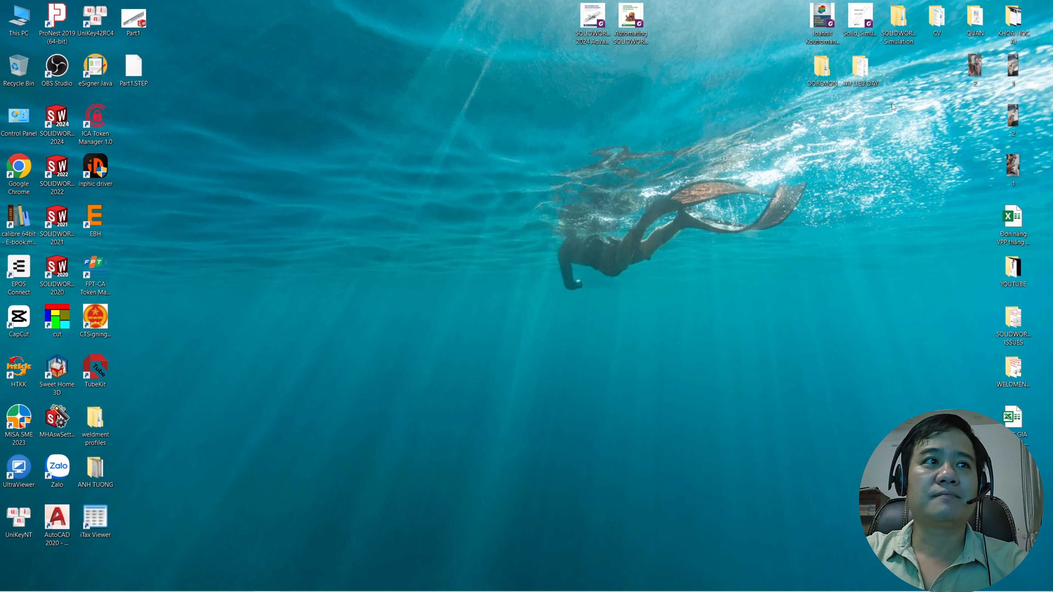
pyautogui.click(97, 370)
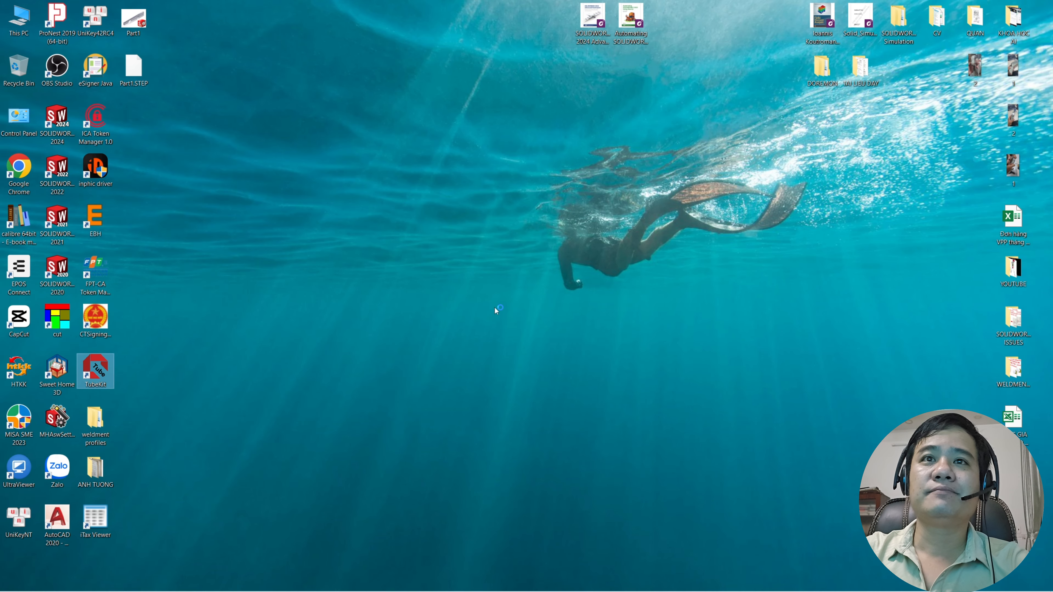
pyautogui.press('Return')
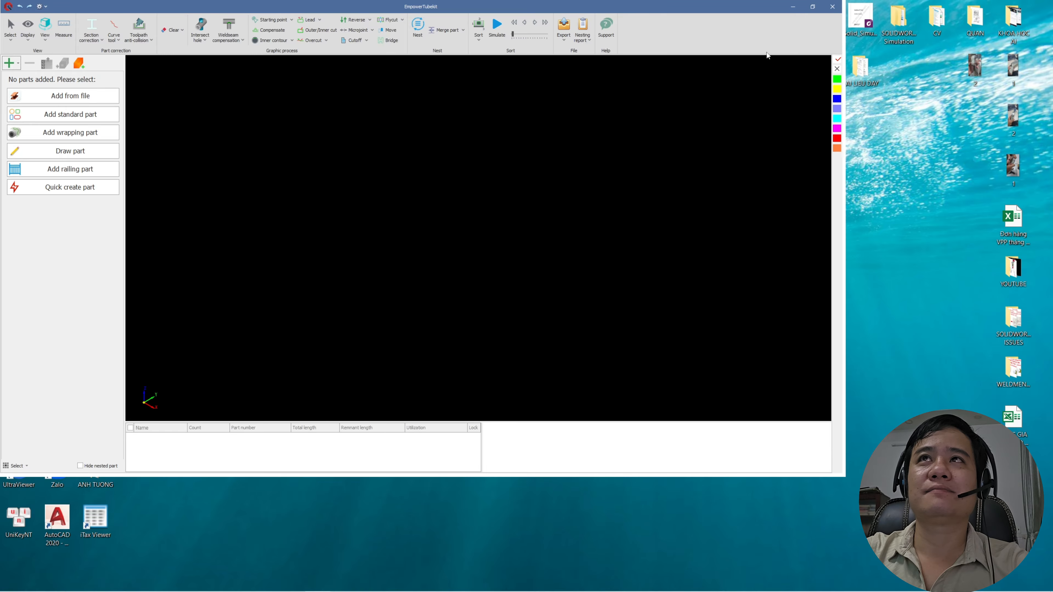
pyautogui.click(814, 6)
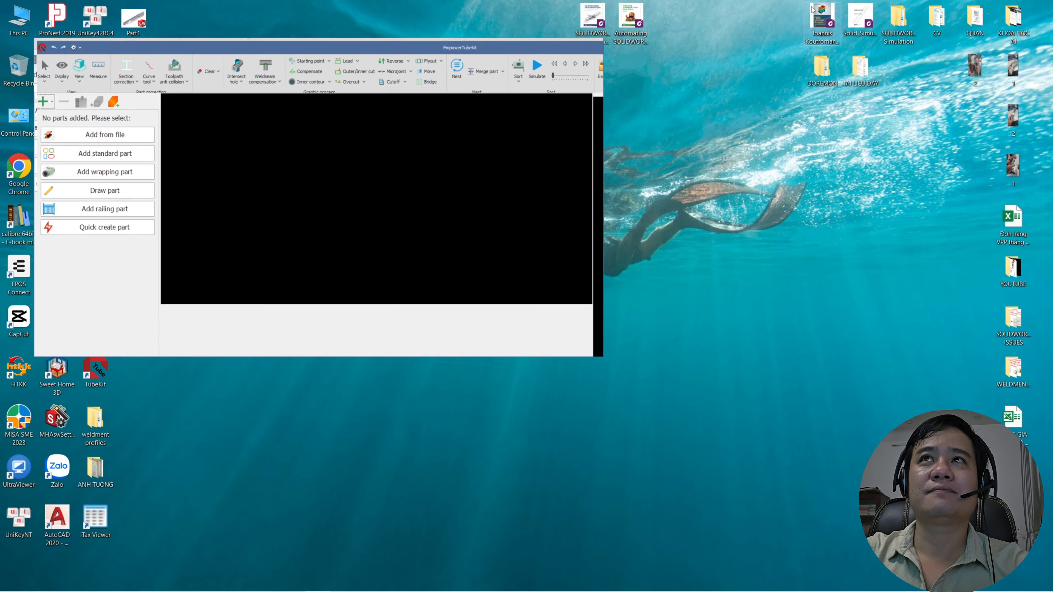
pyautogui.click(581, 45)
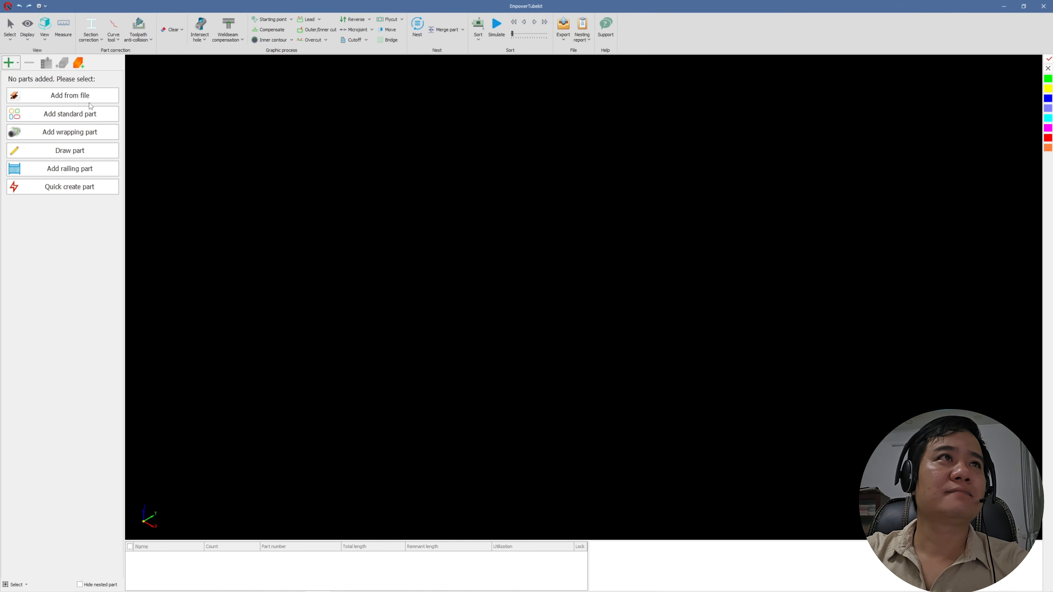
# Import the Part1.STEP file from the Desktop as a new tube part
pyautogui.click(74, 98)
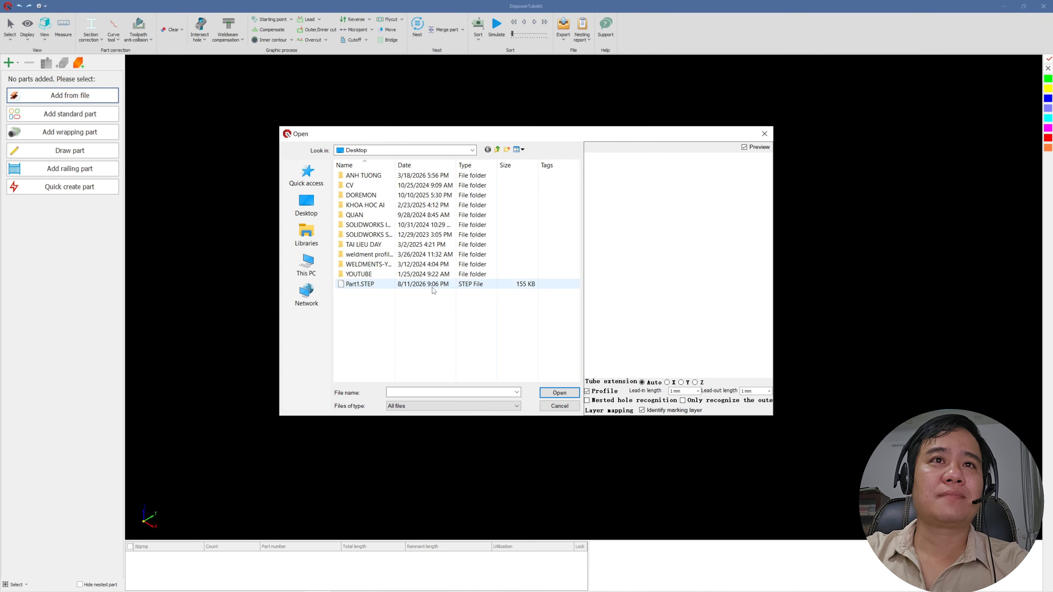
pyautogui.click(413, 285)
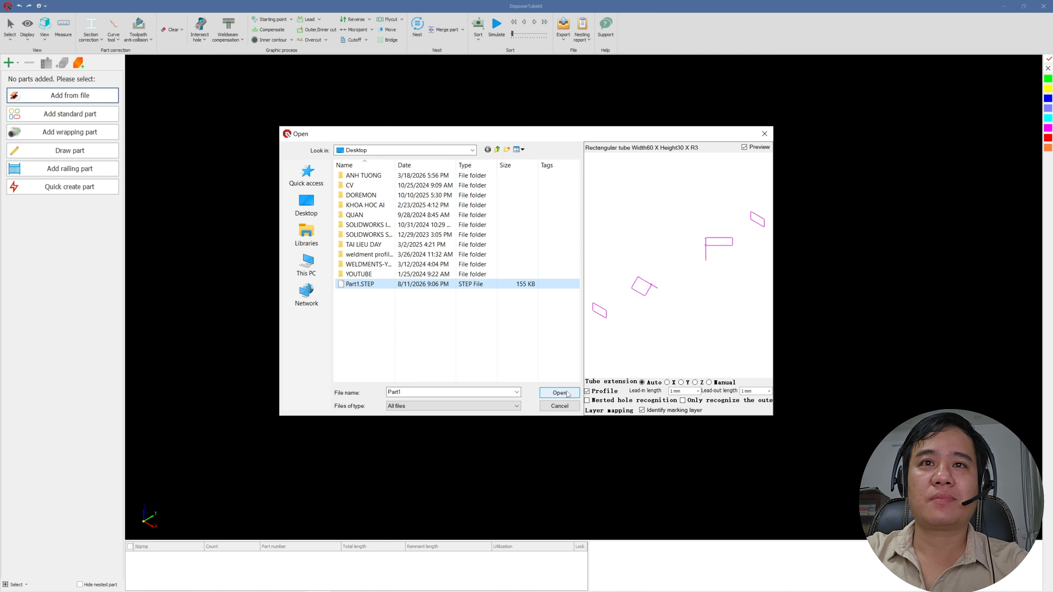
pyautogui.click(570, 394)
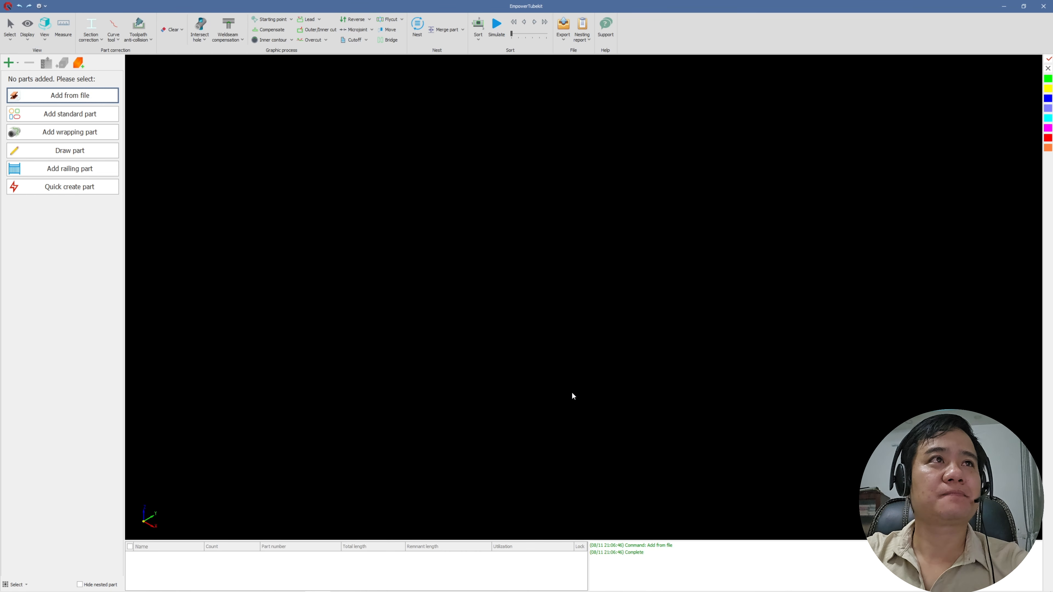
# Examine the imported tube's mitre notches and end contours, and simulate its cutting path
pyautogui.scroll(-5, 680, 311)
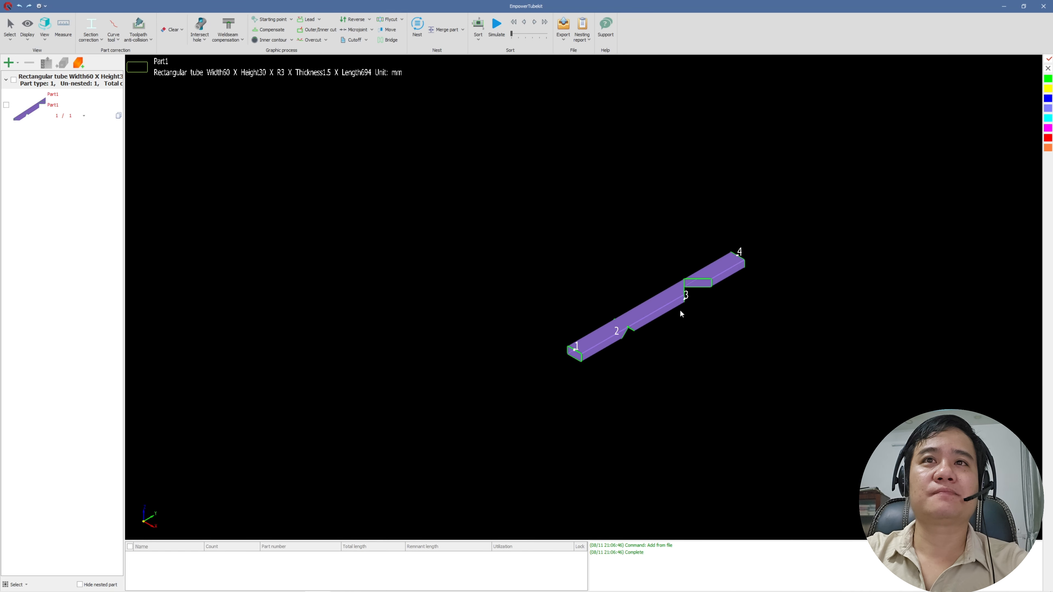
pyautogui.scroll(6, 682, 313)
pyautogui.scroll(-2, 687, 315)
pyautogui.moveTo(685, 311)
pyautogui.mouseDown(button='middle')
pyautogui.moveTo(665, 303)
pyautogui.moveTo(689, 315)
pyautogui.mouseUp(button='middle')
pyautogui.moveTo(526, 352); pyautogui.dragTo(551, 350, button='middle')
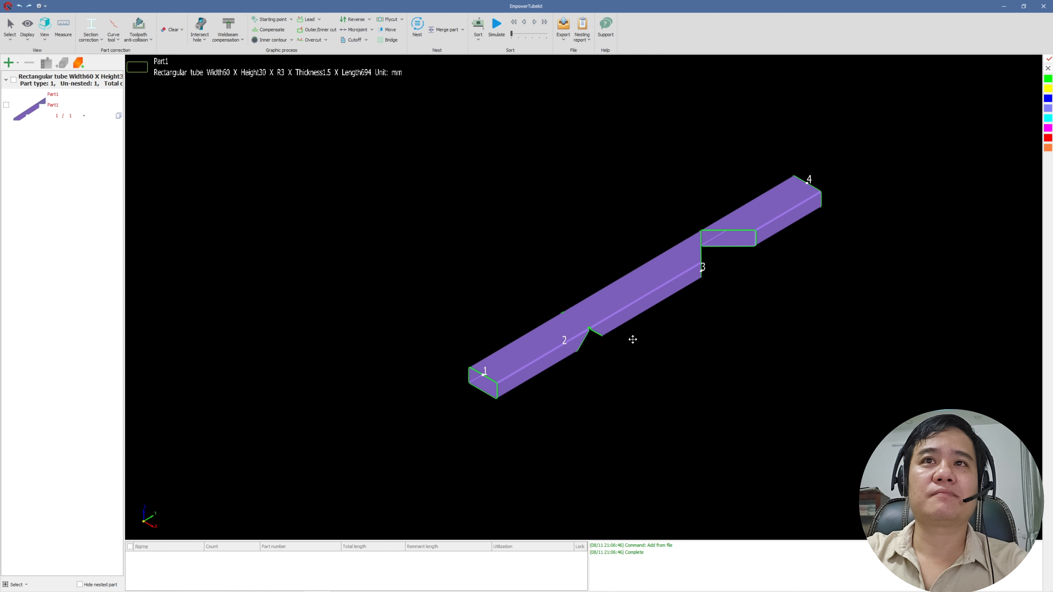
pyautogui.moveTo(630, 338); pyautogui.dragTo(543, 277, button='middle')
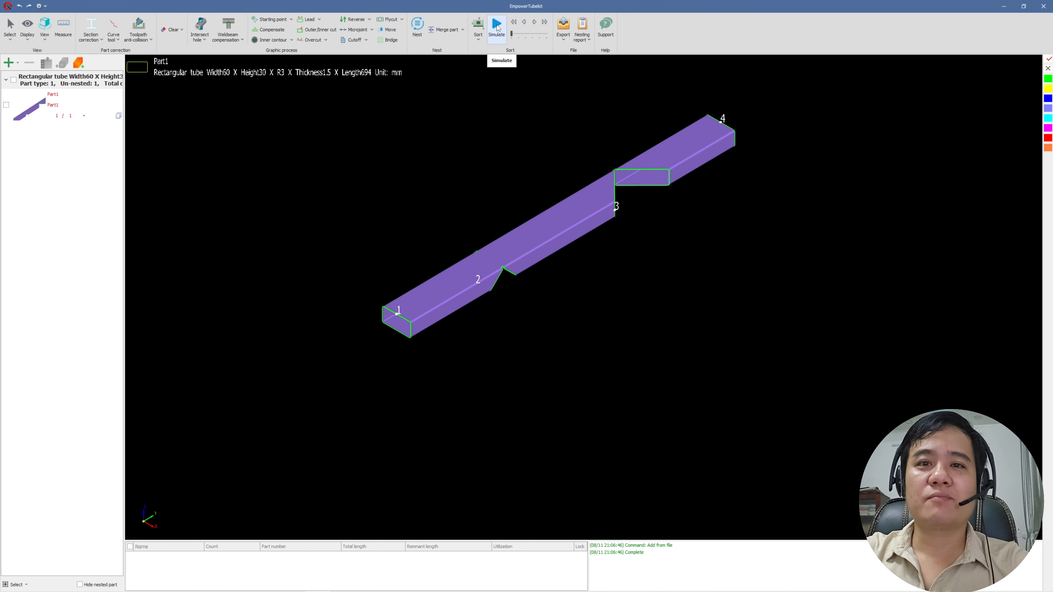
pyautogui.click(496, 26)
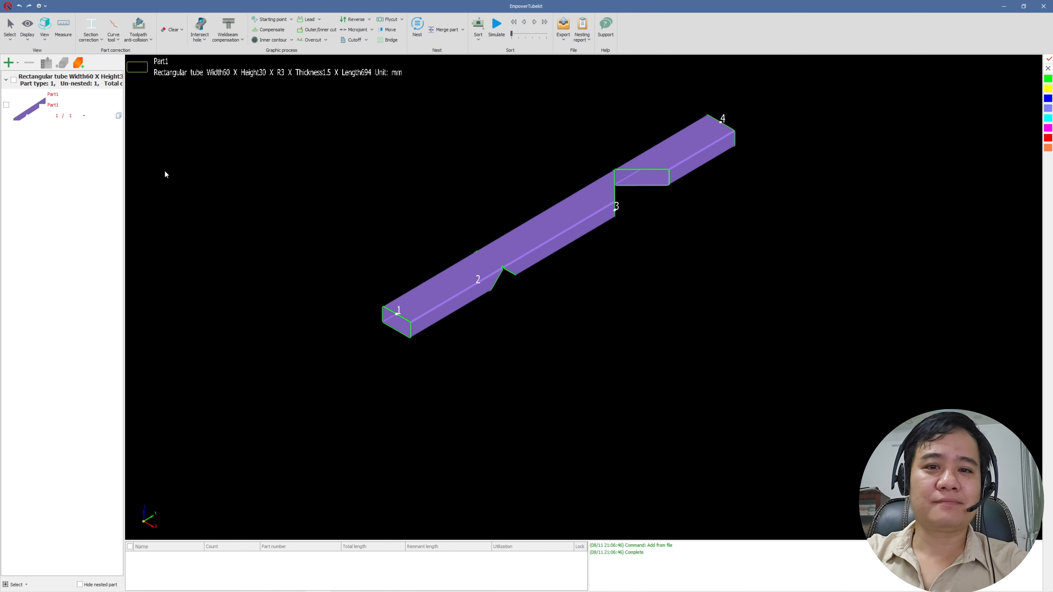
# Set the Part1 quantity to 2 and auto-nest all parts on a 1500 mm stock tube with a 2 mm parts interval
pyautogui.click(84, 117)
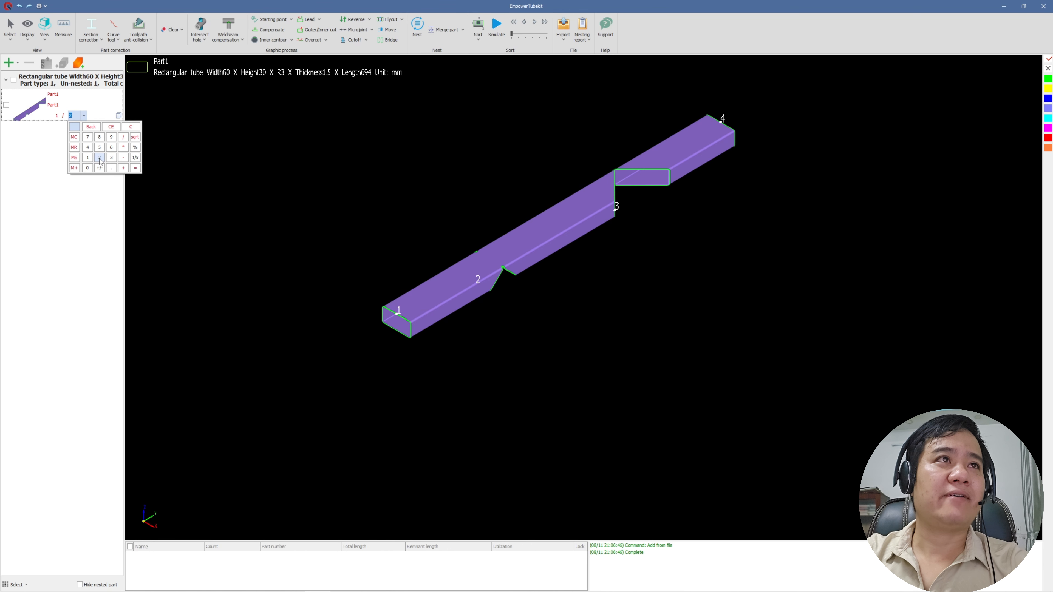
pyautogui.click(242, 155)
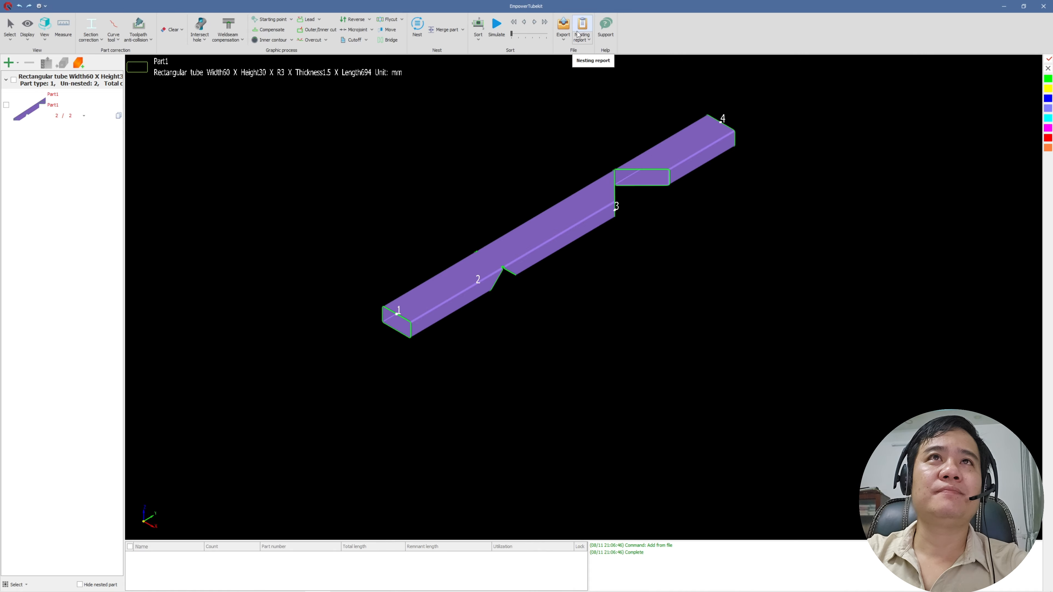
pyautogui.click(418, 25)
pyautogui.click(433, 268)
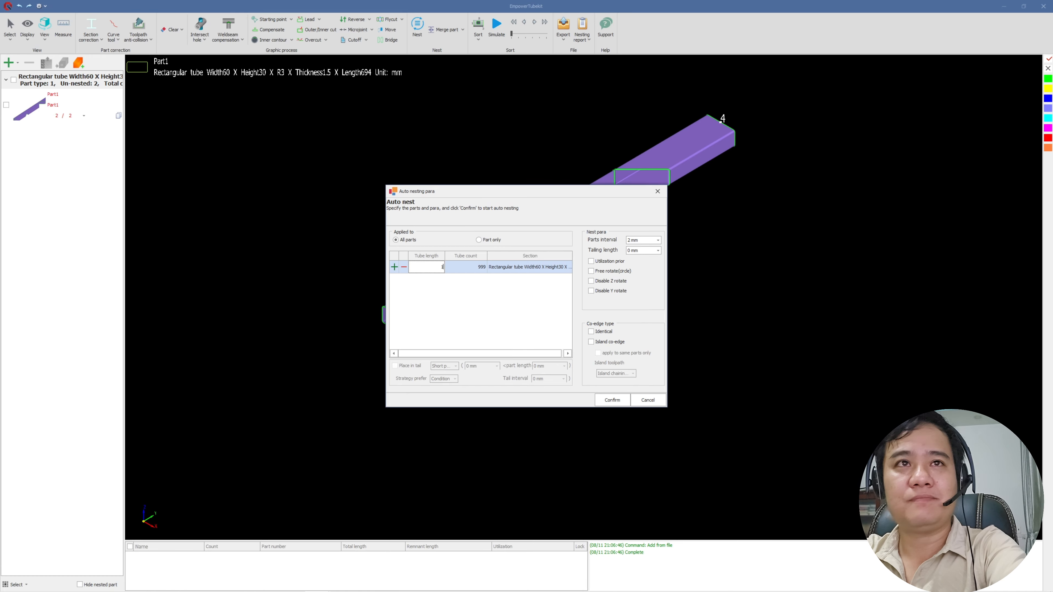
pyautogui.click(613, 399)
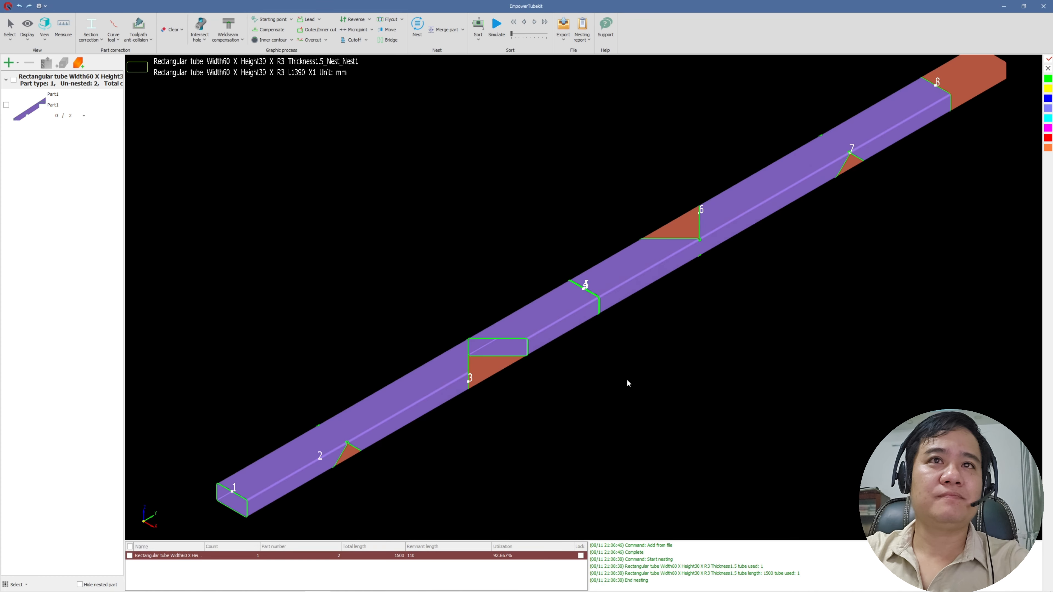
pyautogui.scroll(-3, 674, 280)
pyautogui.moveTo(765, 271); pyautogui.dragTo(674, 258, button='middle')
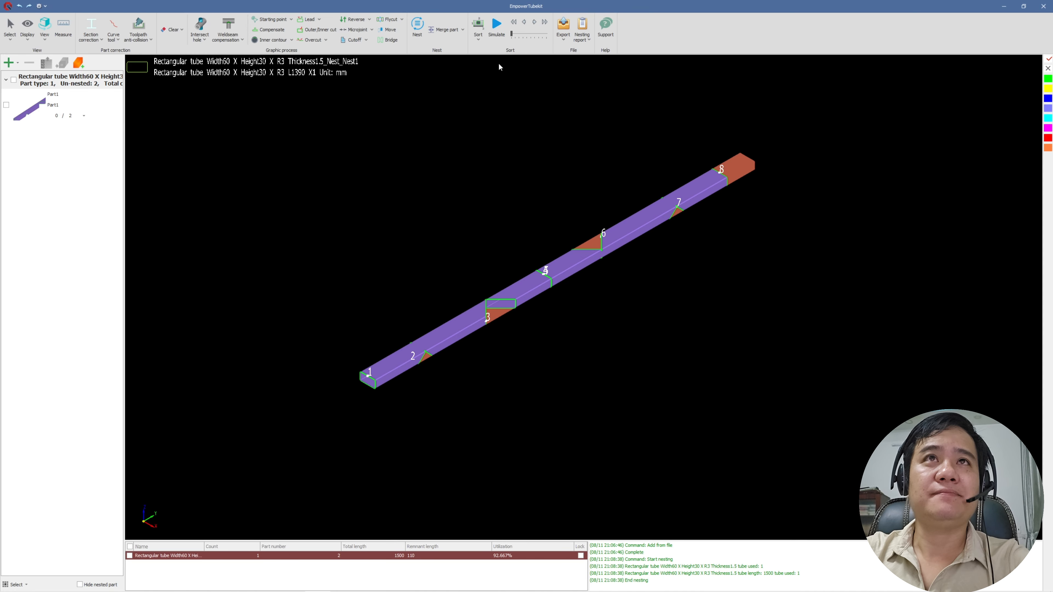
# Export the nesting result to the Desktop folder, then minimize TubeKit and select the exported file on the desktop
pyautogui.click(564, 27)
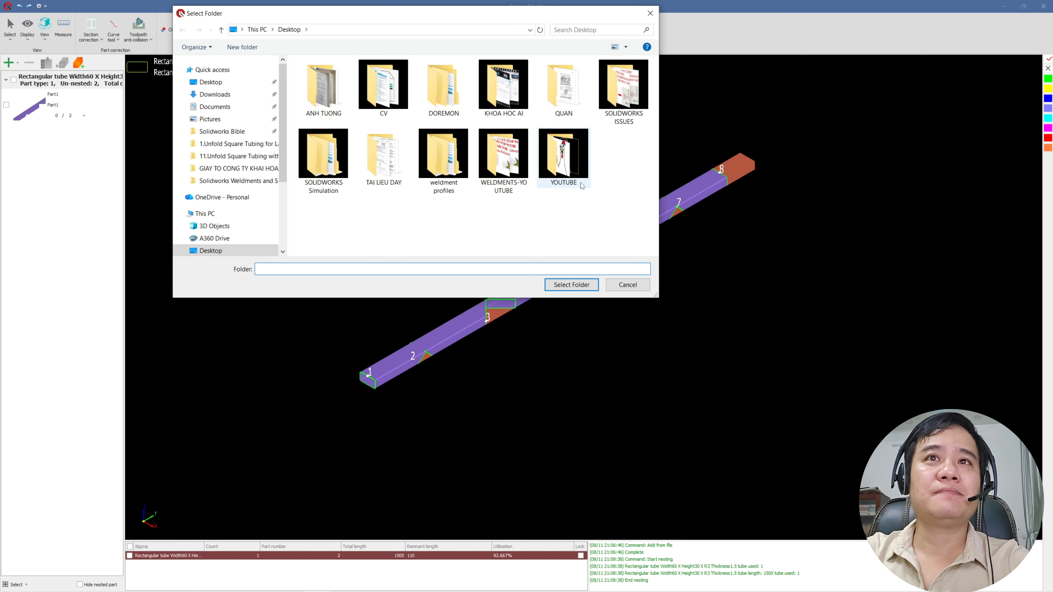
pyautogui.click(572, 285)
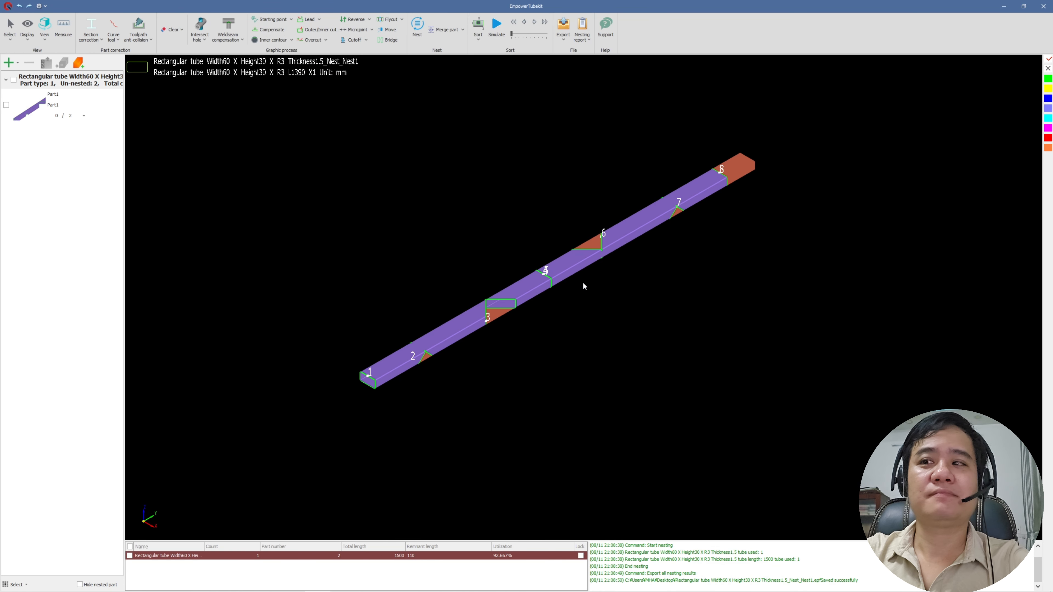
pyautogui.click(1007, 6)
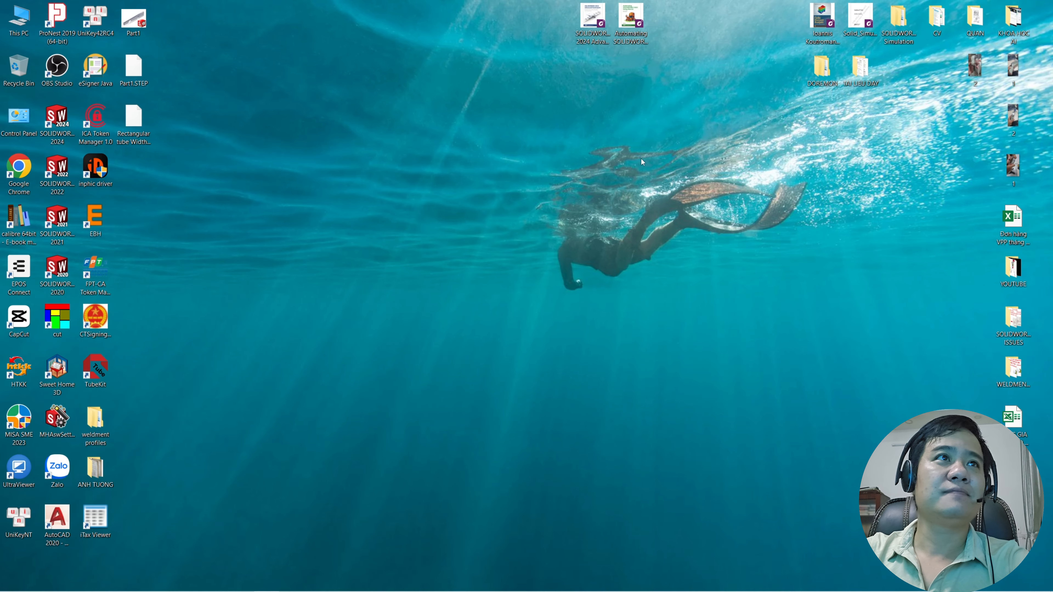
pyautogui.click(141, 122)
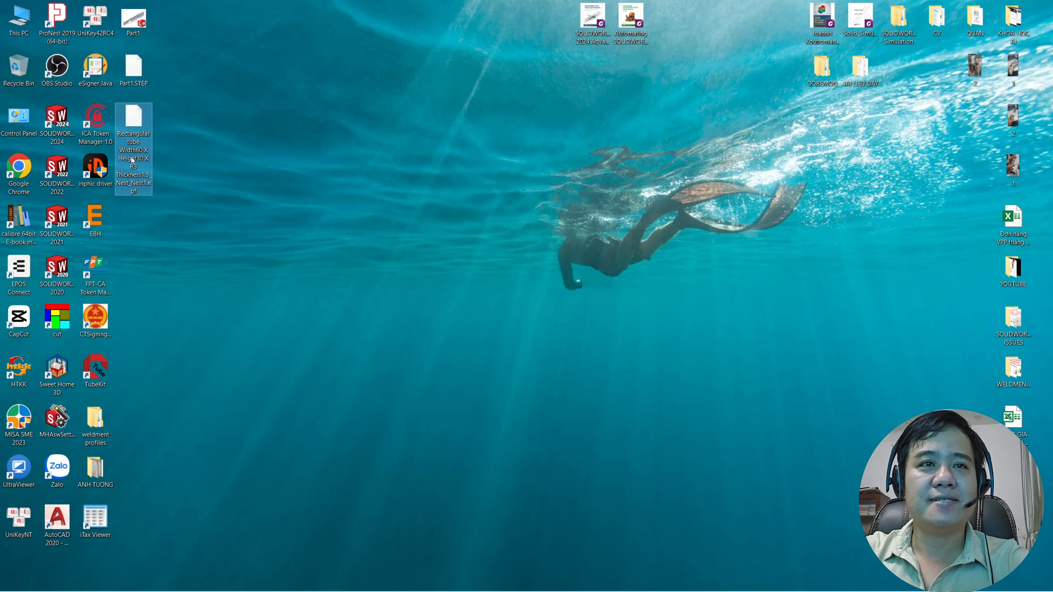